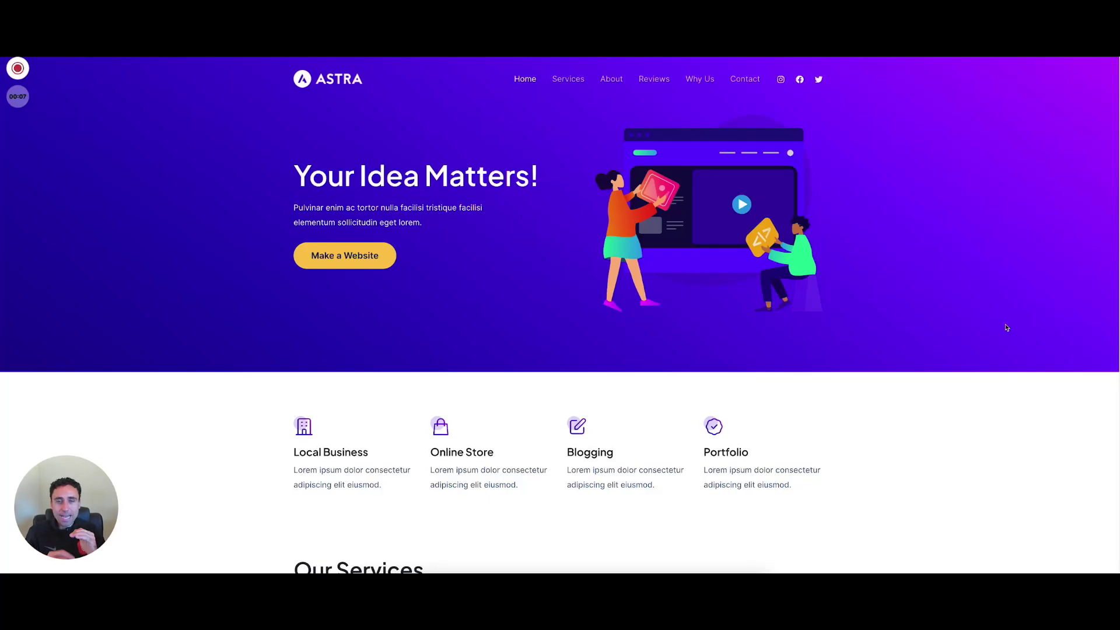
pyautogui.scroll(-20, 897, 340)
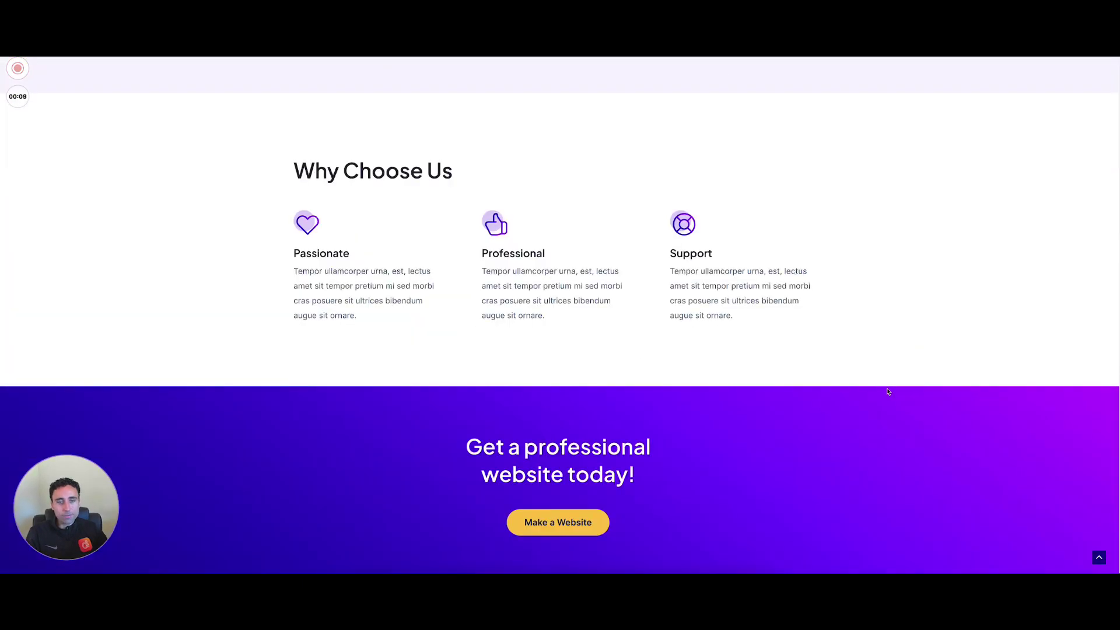
pyautogui.scroll(2, 885, 392)
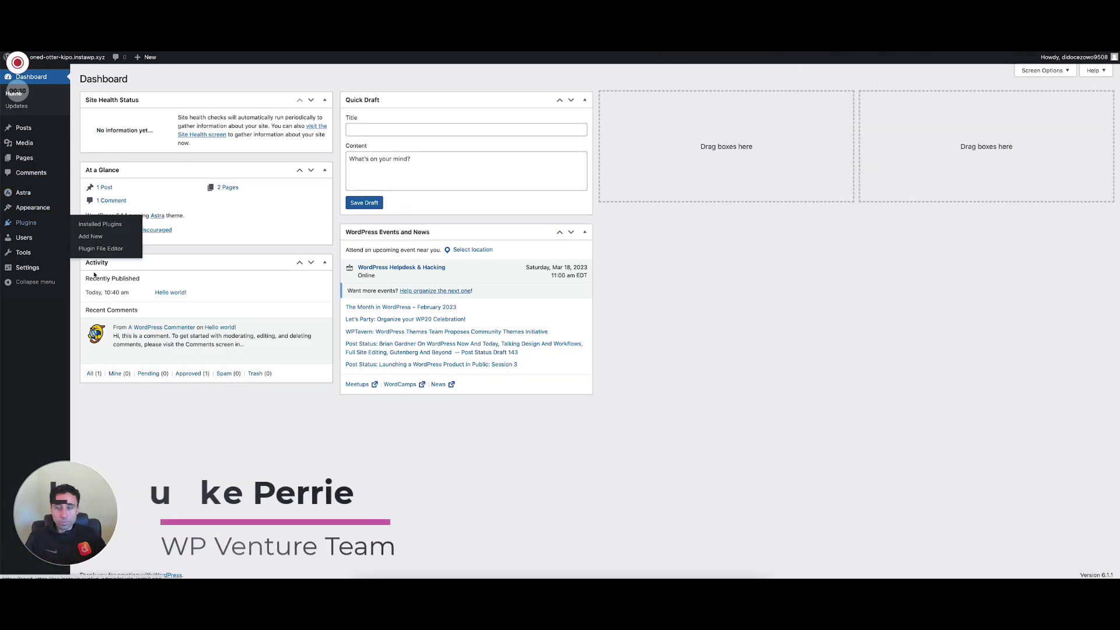
# Search the plugin directory for "instagram" and install and activate the Smash Balloon Social Photo Feed plugin
pyautogui.moveTo(34, 215)
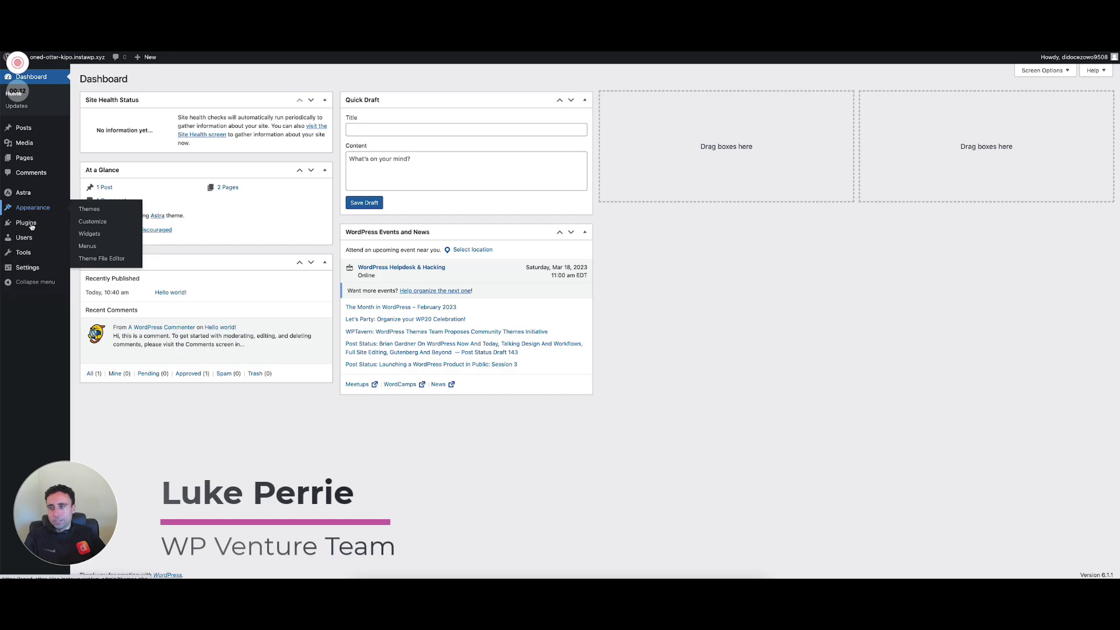
pyautogui.click(91, 236)
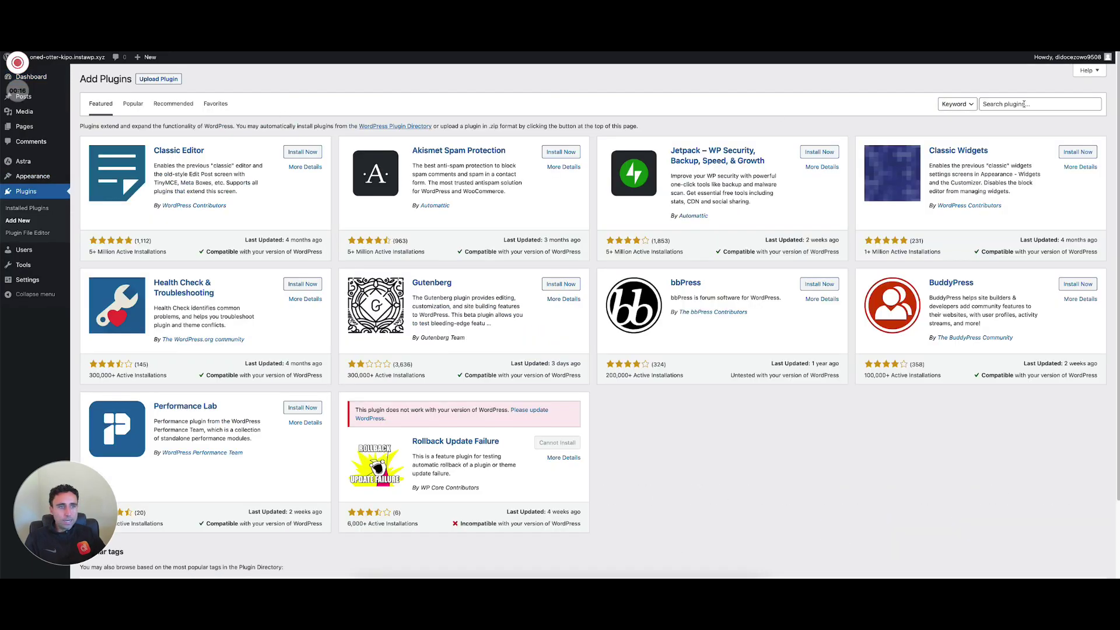
pyautogui.click(1024, 104)
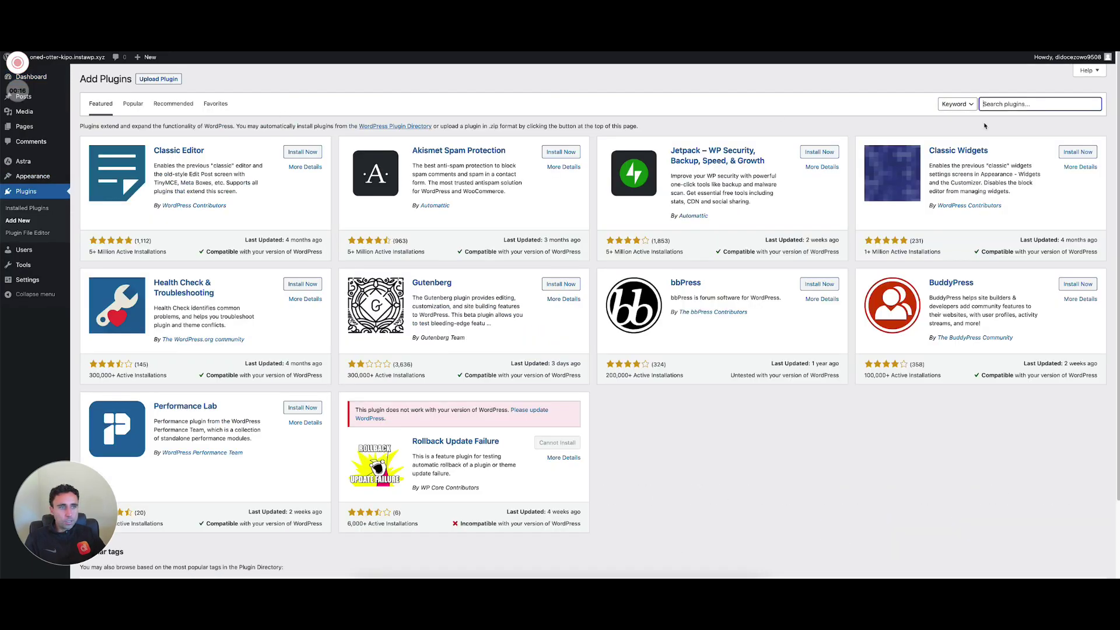
pyautogui.write('instagra')
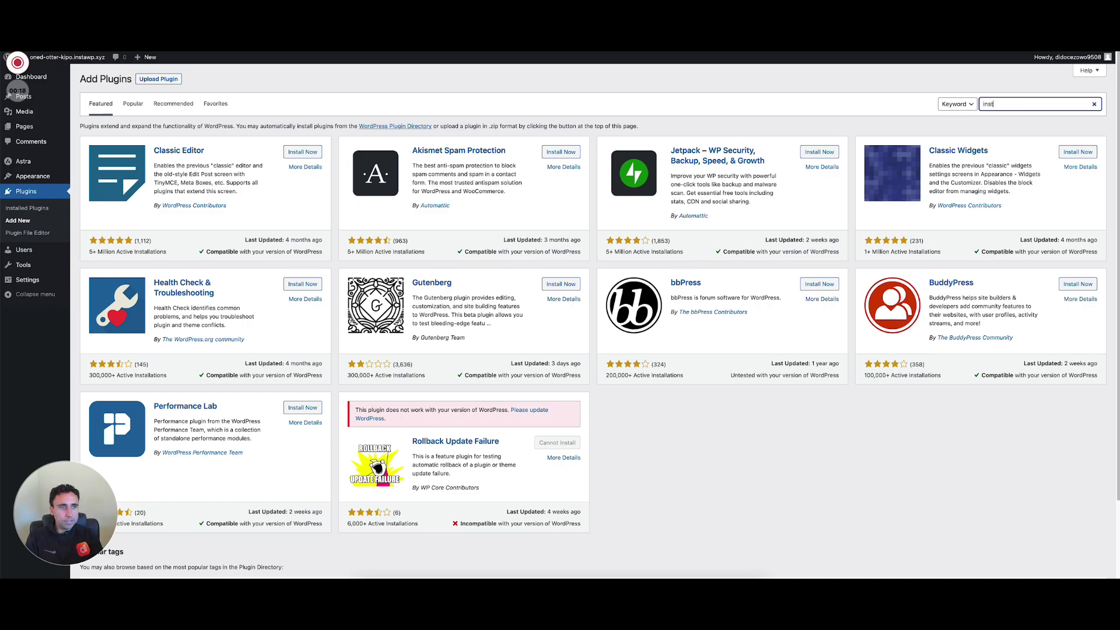
pyautogui.write('m')
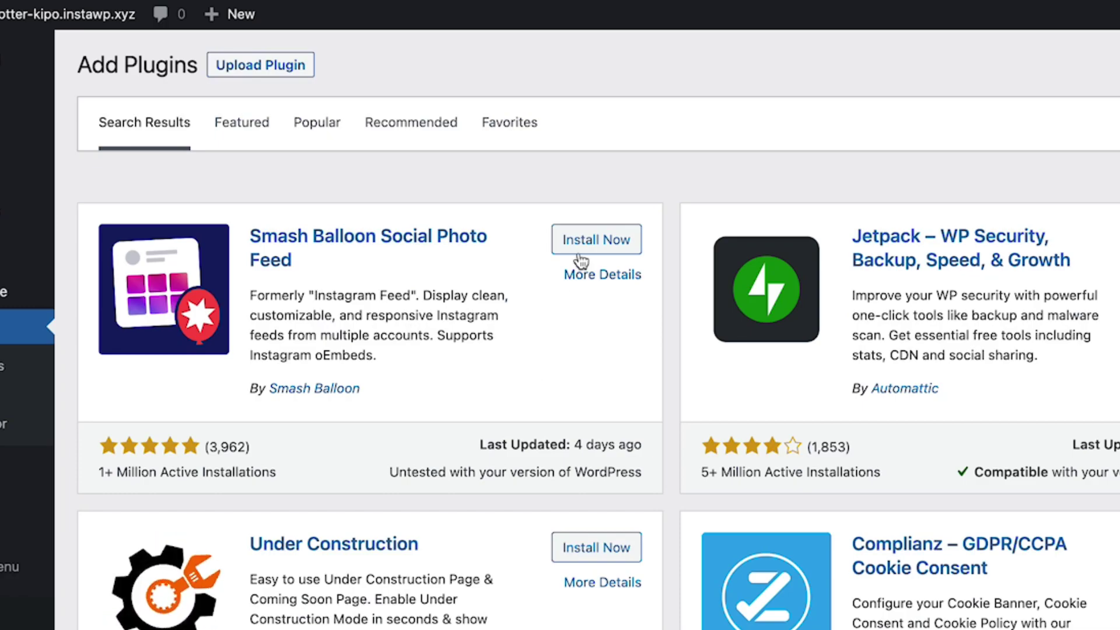
pyautogui.click(597, 242)
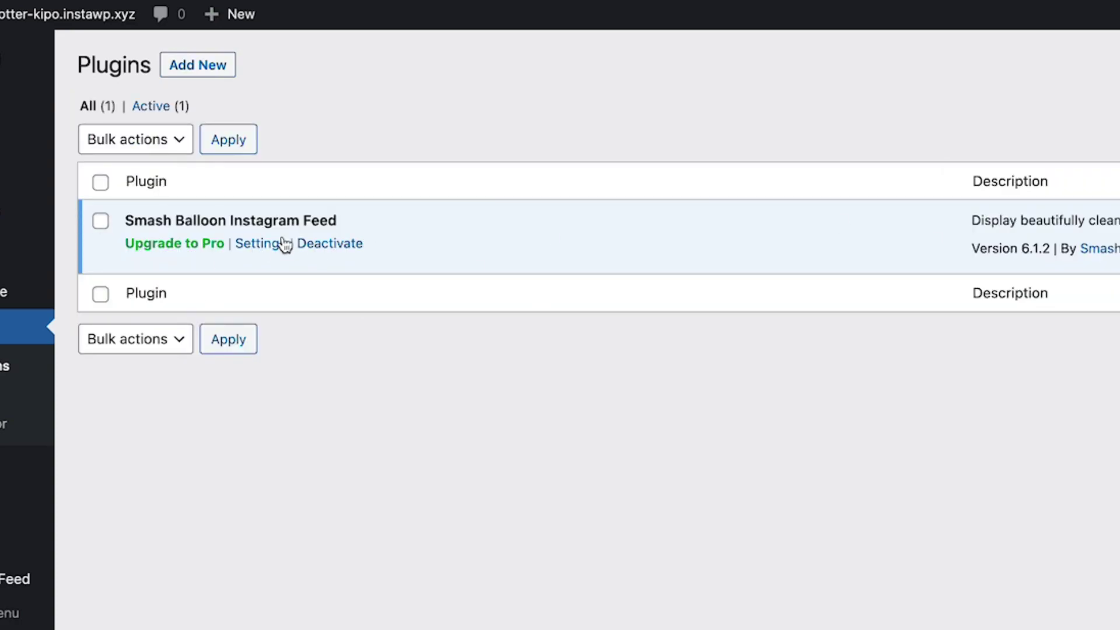
# Start a new Instagram feed in the Smash Balloon plugin with the User Timeline feed type
pyautogui.click(261, 243)
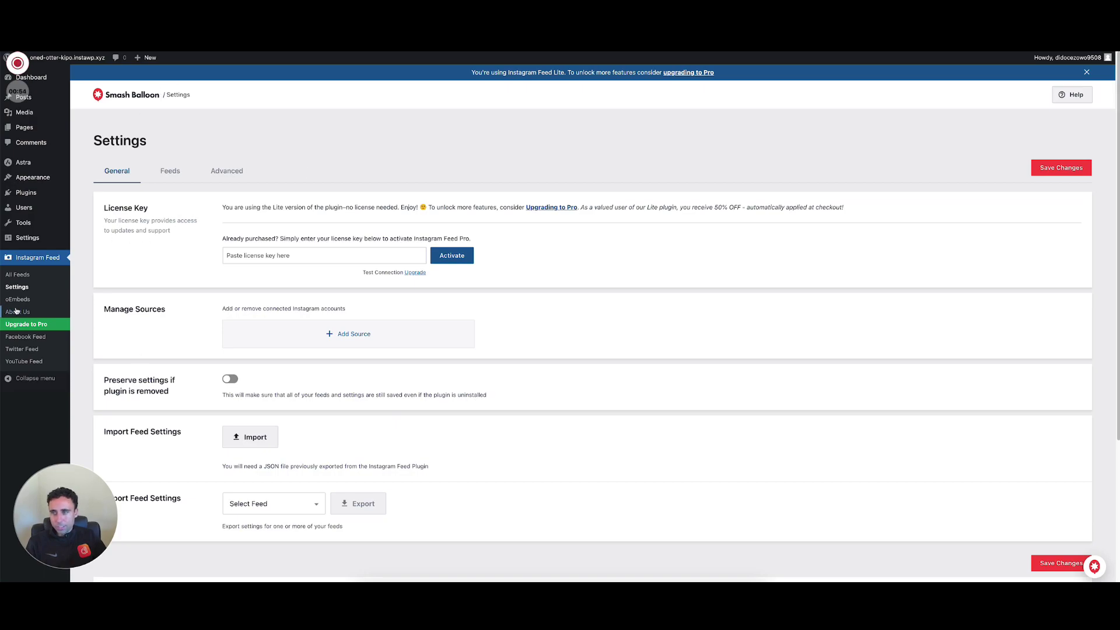
pyautogui.click(17, 275)
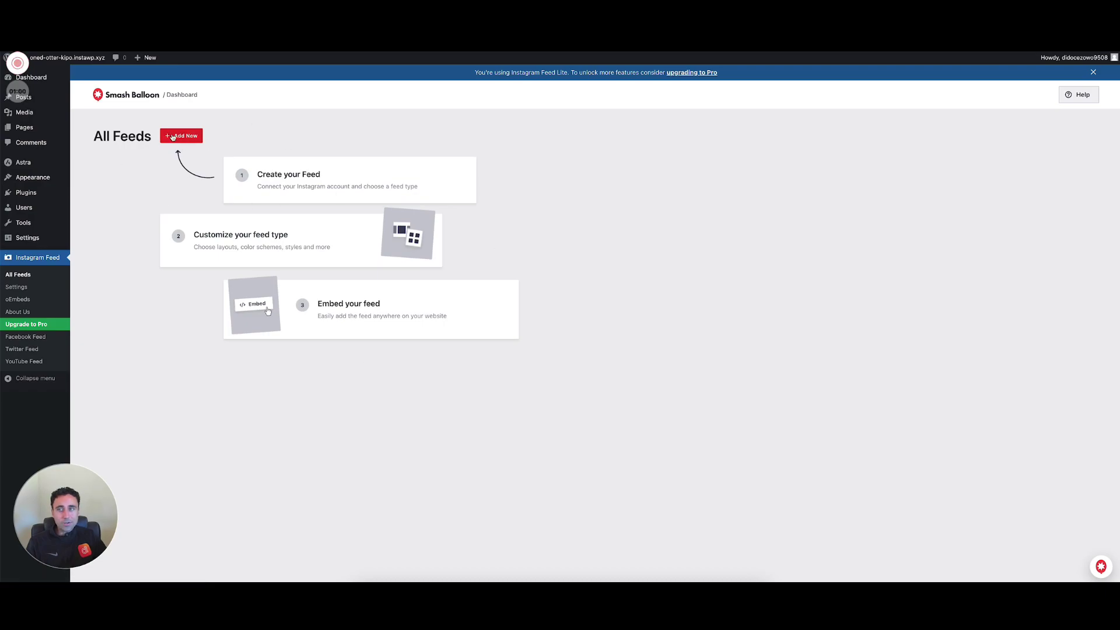
pyautogui.click(174, 142)
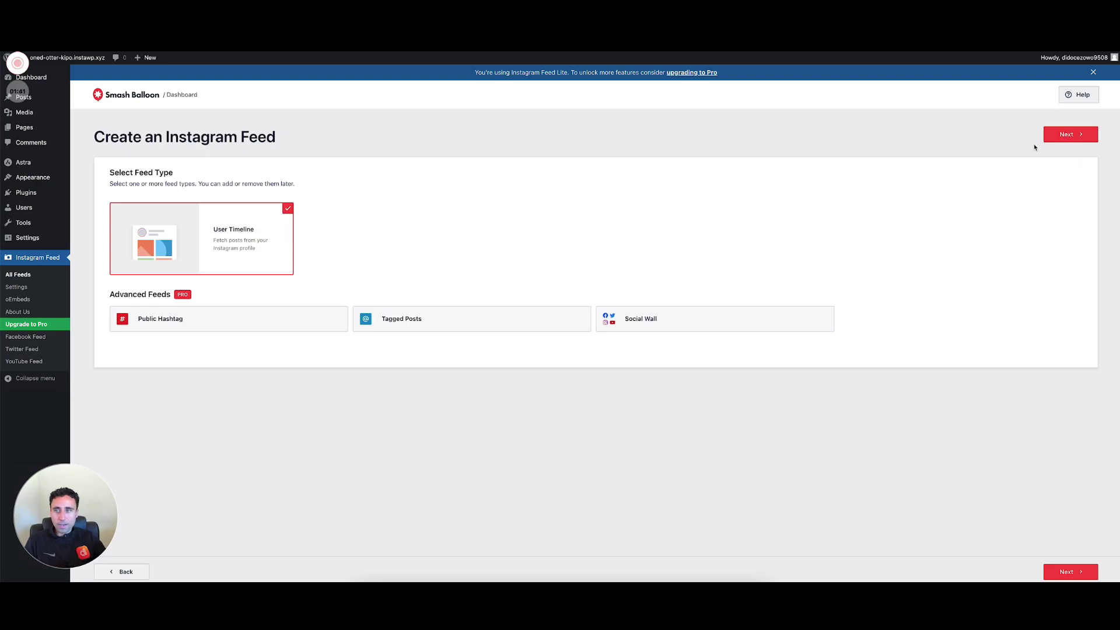
pyautogui.click(1070, 135)
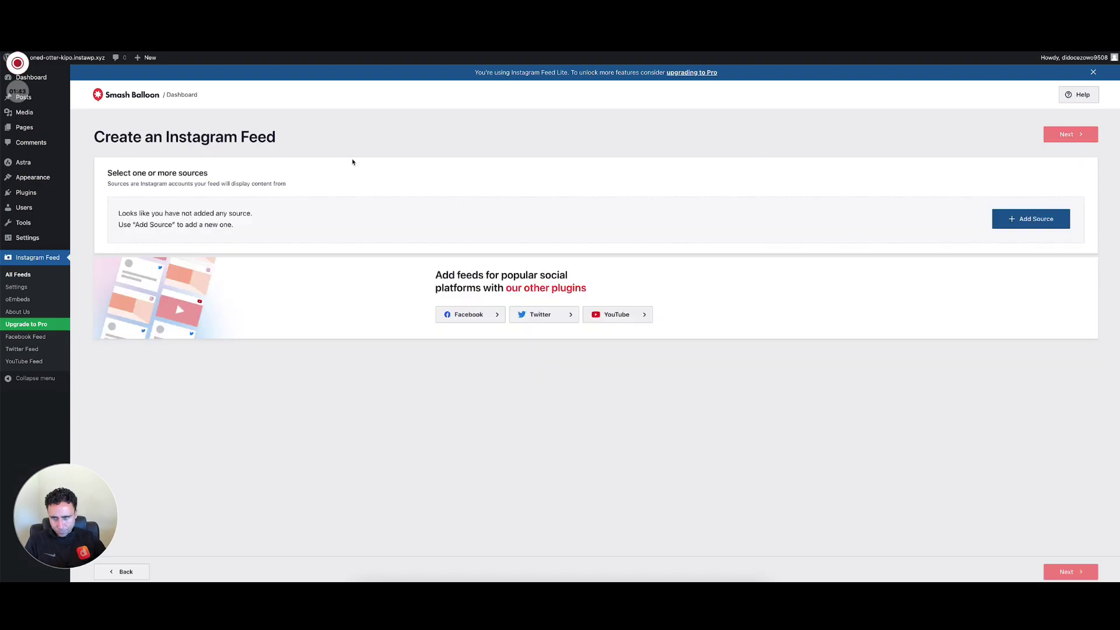
# Connect a Personal Instagram account as a source without the Get Started emails, allowing access and confirming the site's domain
pyautogui.click(1025, 221)
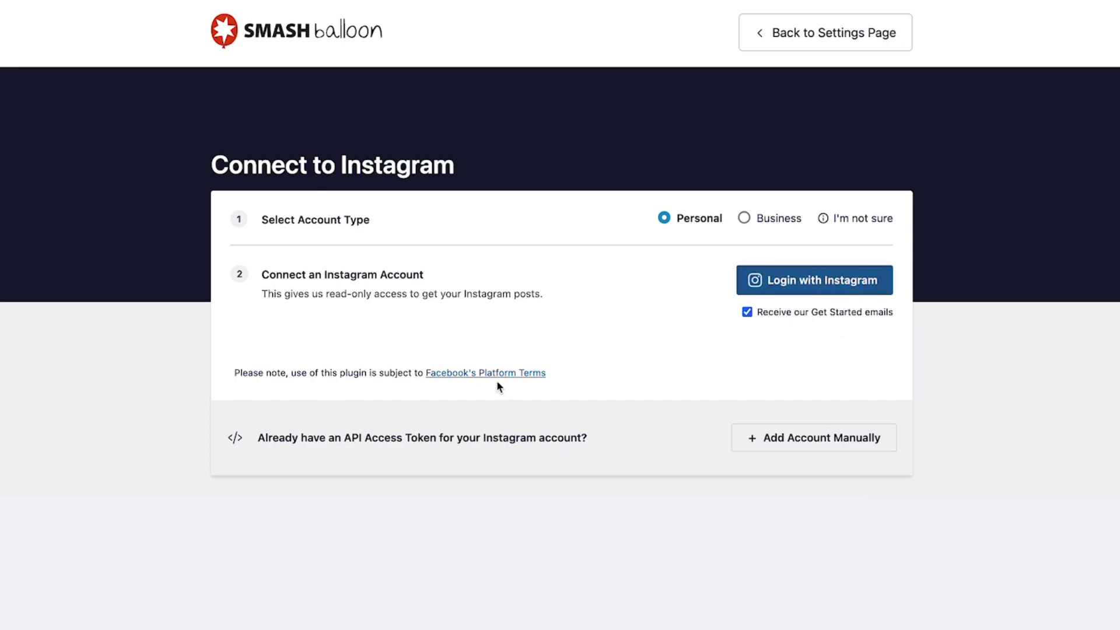
pyautogui.click(747, 313)
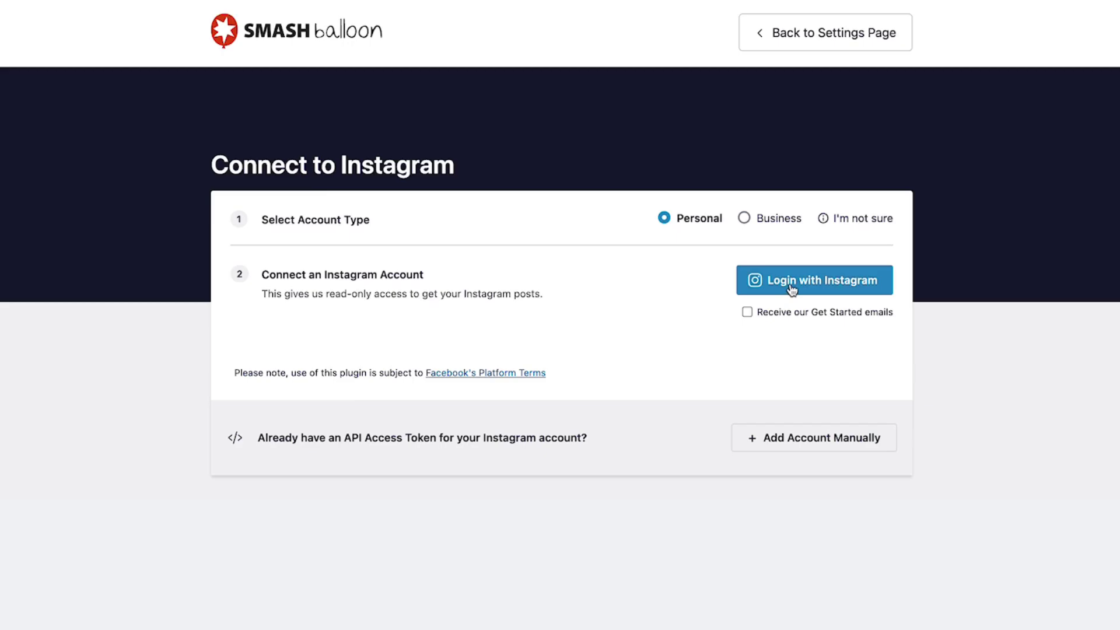
pyautogui.click(757, 284)
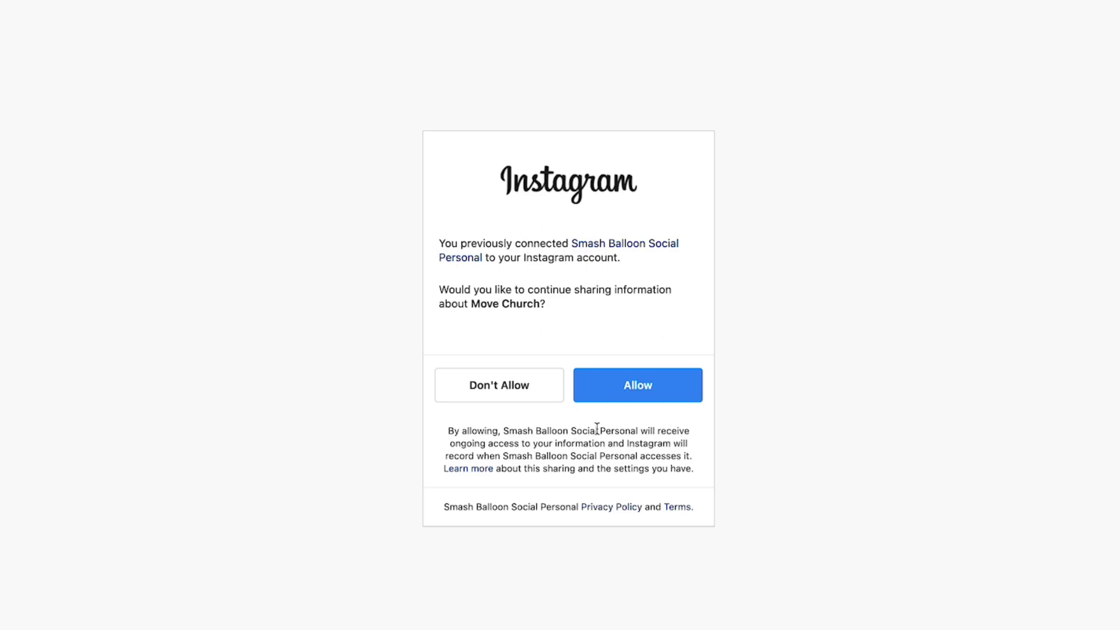
pyautogui.click(628, 392)
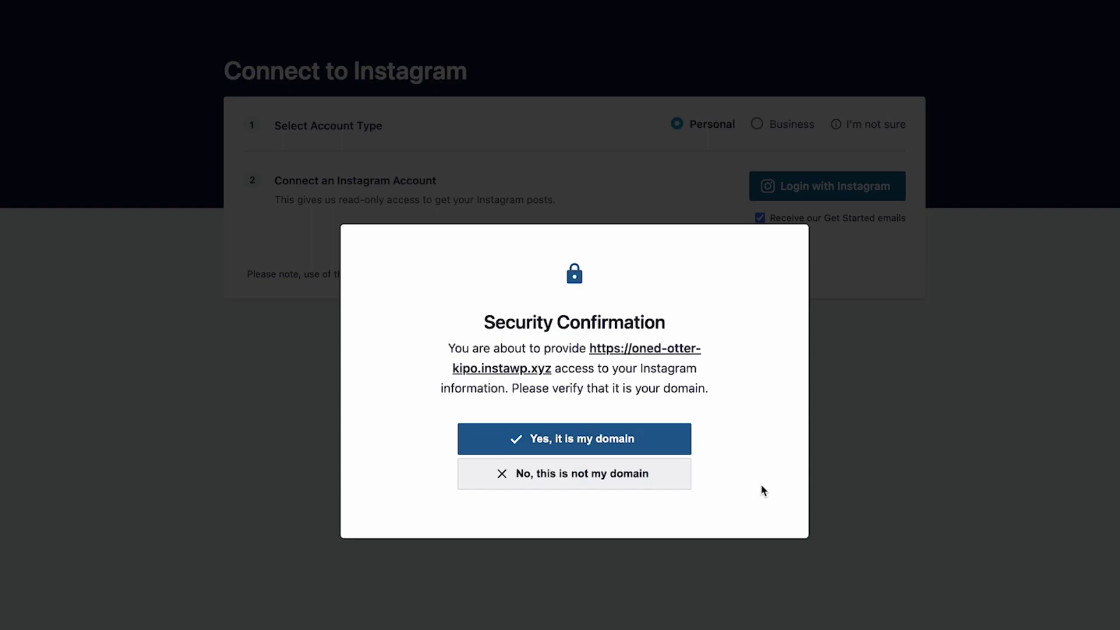
pyautogui.click(586, 446)
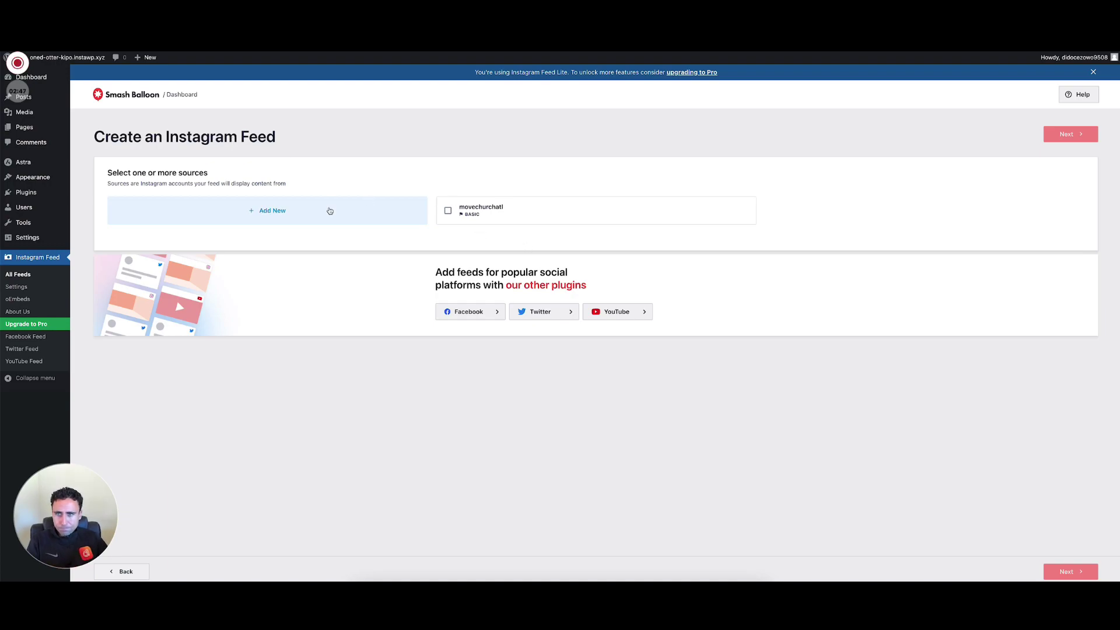
# Create the feed from the connected Instagram account, skipping the custom profile photo and bio and dismissing the embedding tour
pyautogui.click(450, 211)
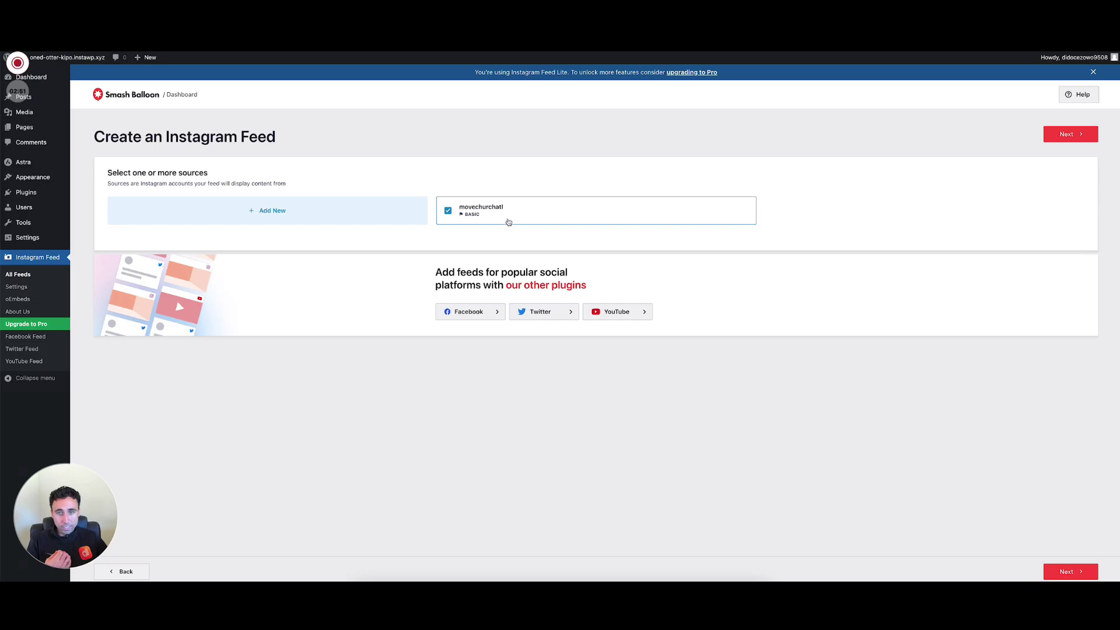
pyautogui.click(1070, 135)
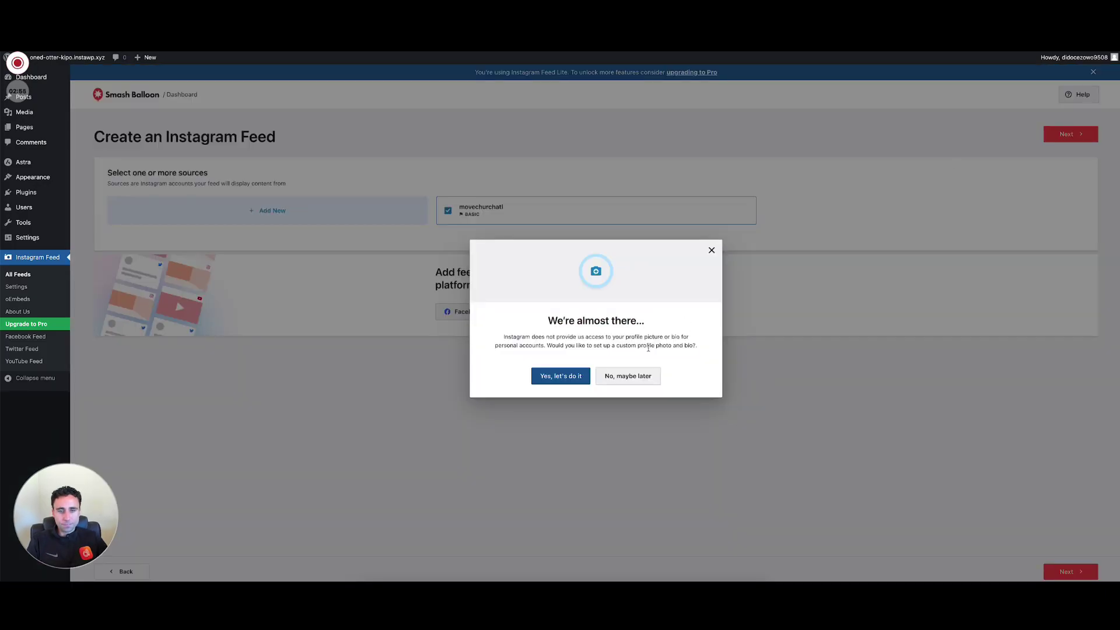
pyautogui.moveTo(502, 338); pyautogui.dragTo(687, 352)
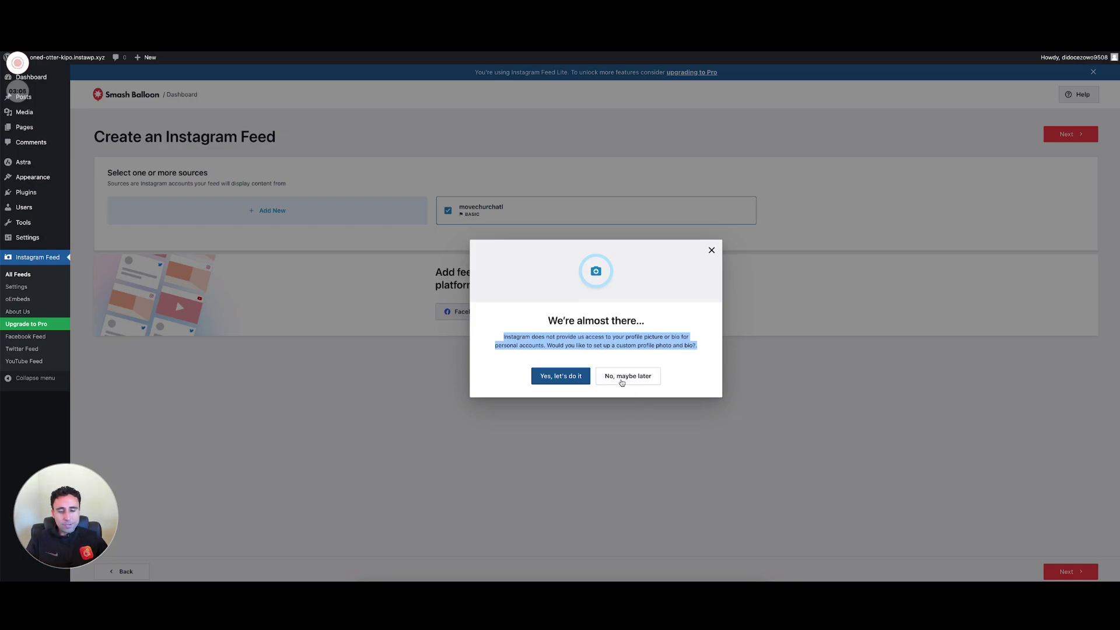
pyautogui.click(574, 378)
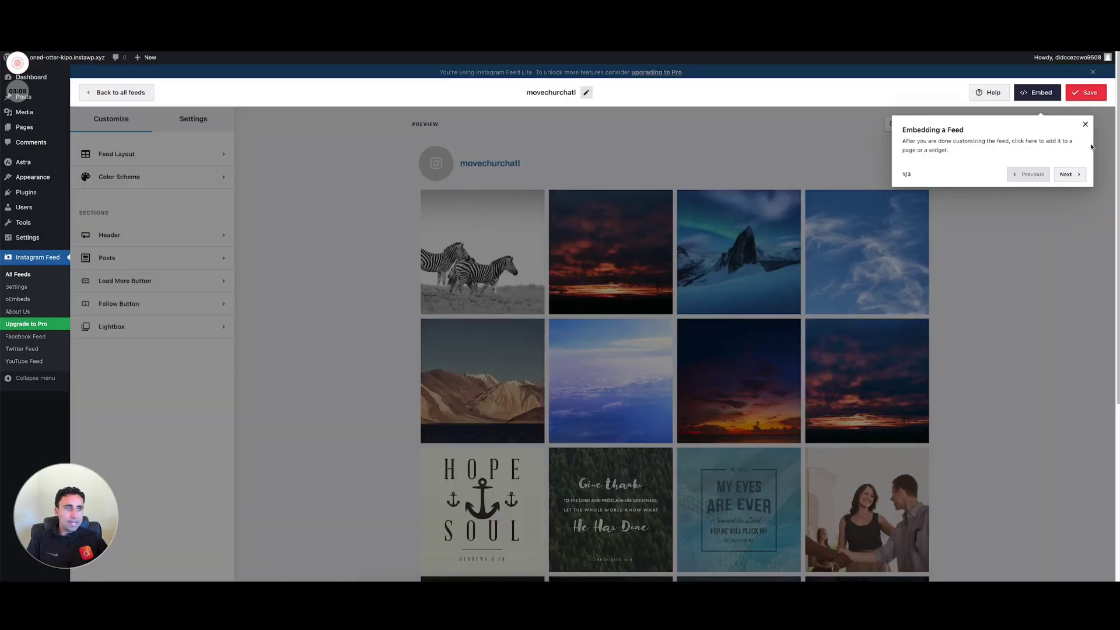
pyautogui.click(1085, 124)
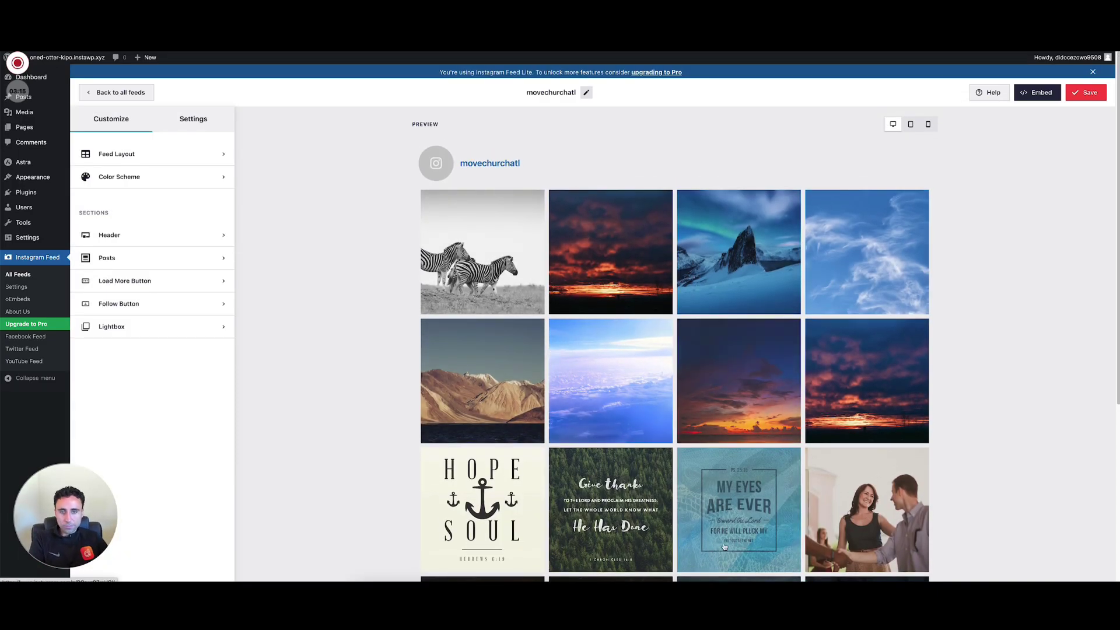
# Look over the feed preview and open the Feed Layout settings
pyautogui.scroll(-3, 584, 408)
pyautogui.scroll(3, 663, 527)
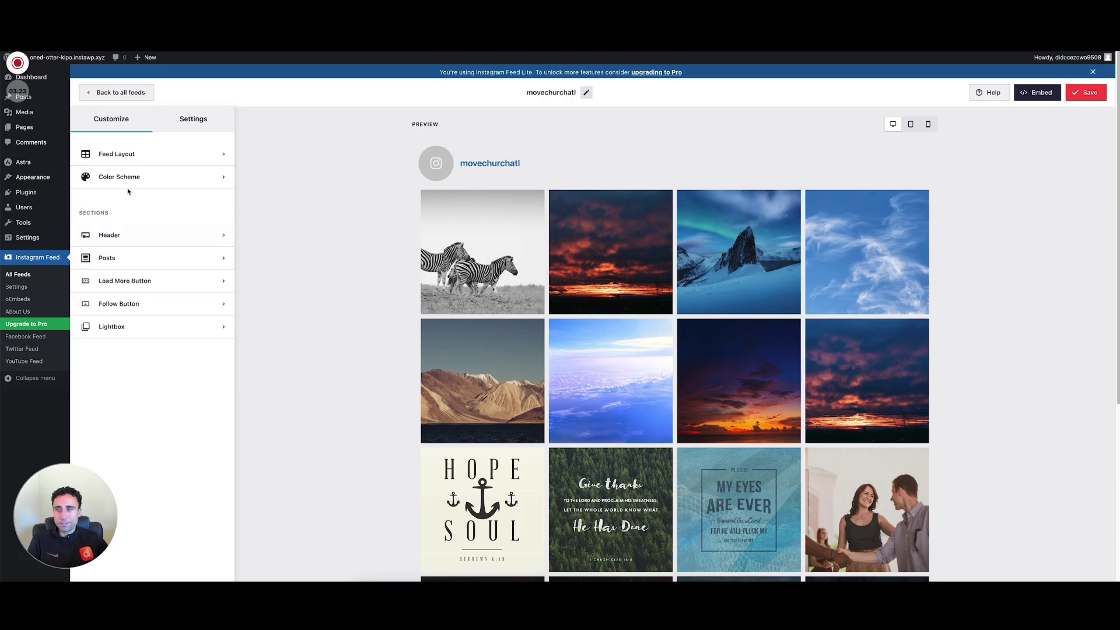
pyautogui.click(125, 153)
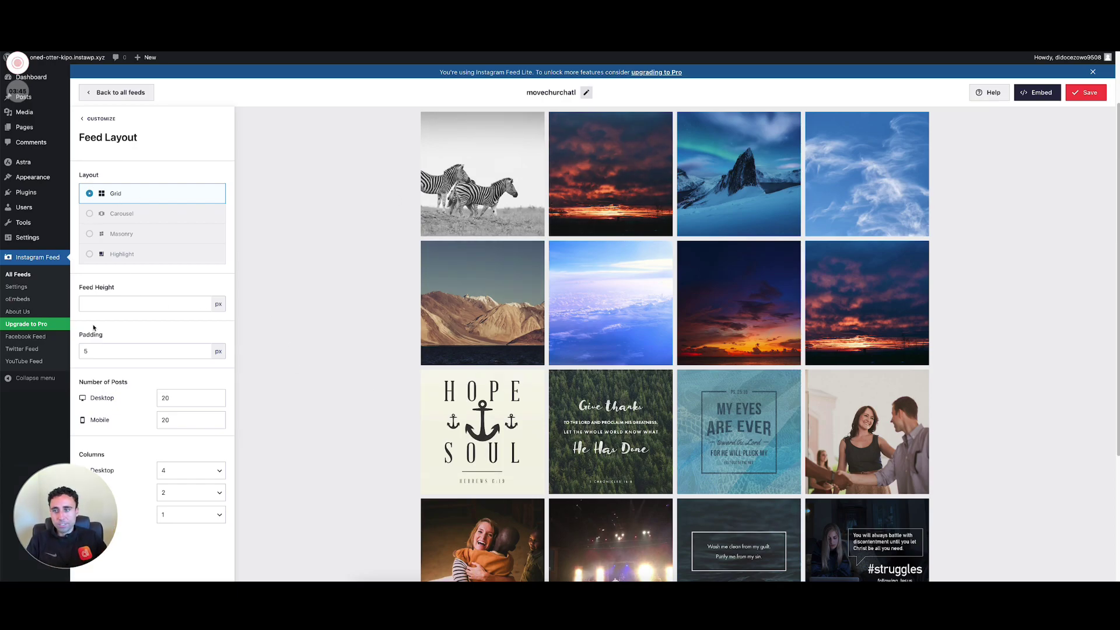
# Try a feed height of 1000 px and check how the posts scroll in the preview
pyautogui.click(193, 304)
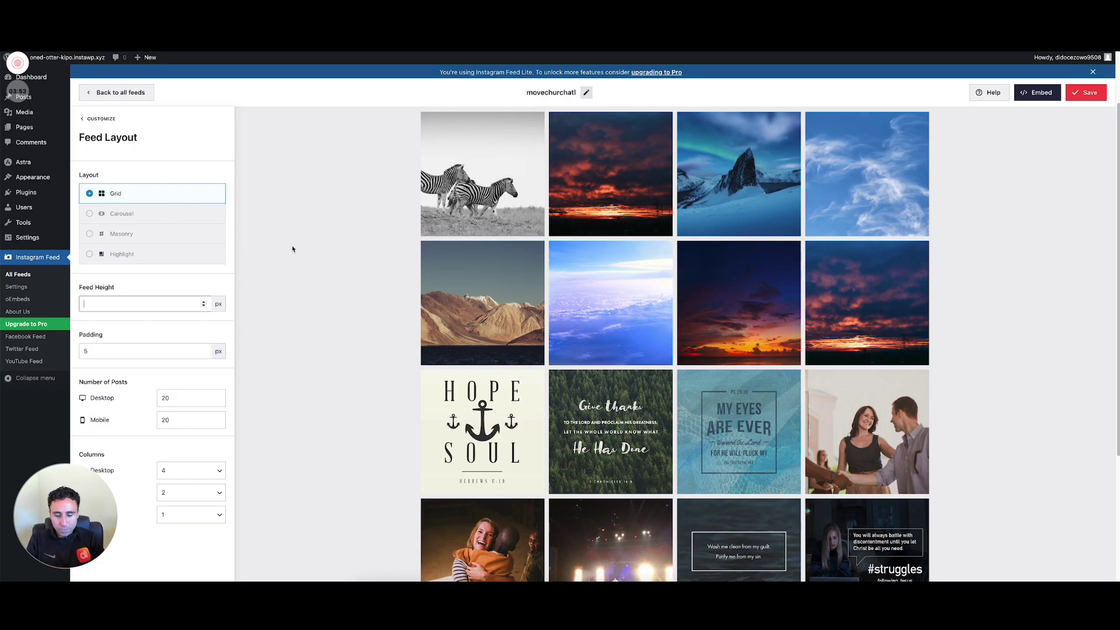
pyautogui.write('100')
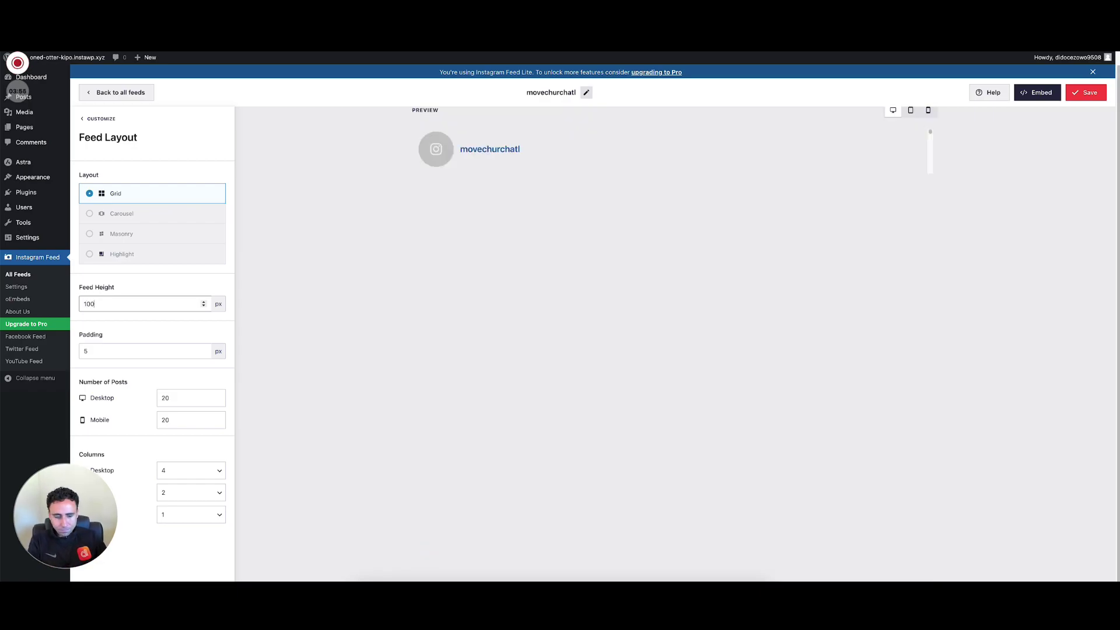
pyautogui.write('0')
pyautogui.scroll(-3, 722, 386)
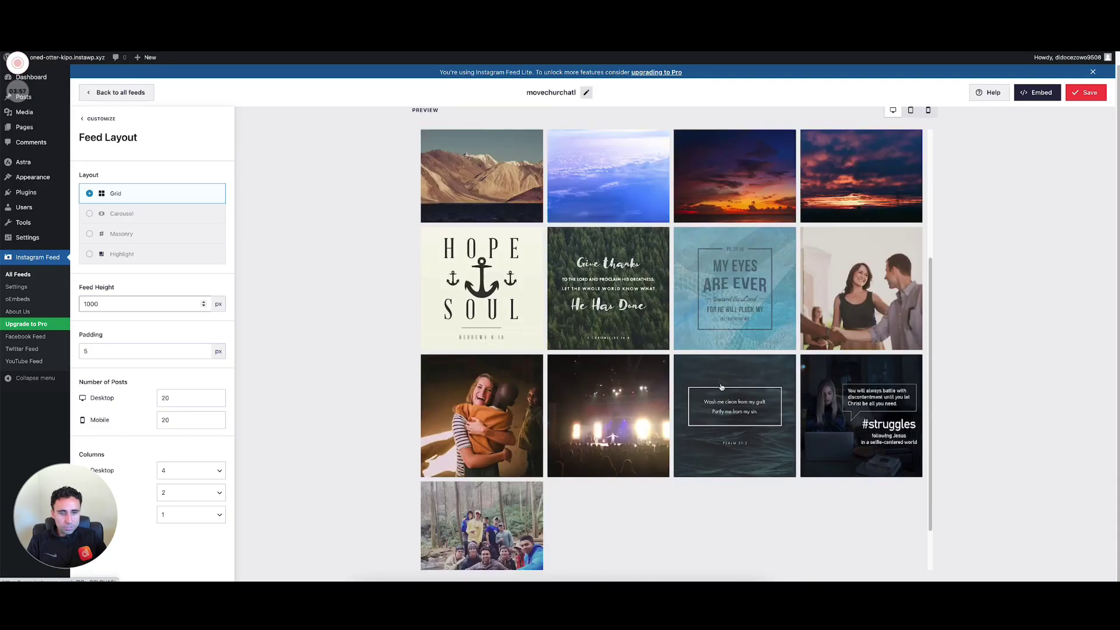
pyautogui.scroll(3, 721, 386)
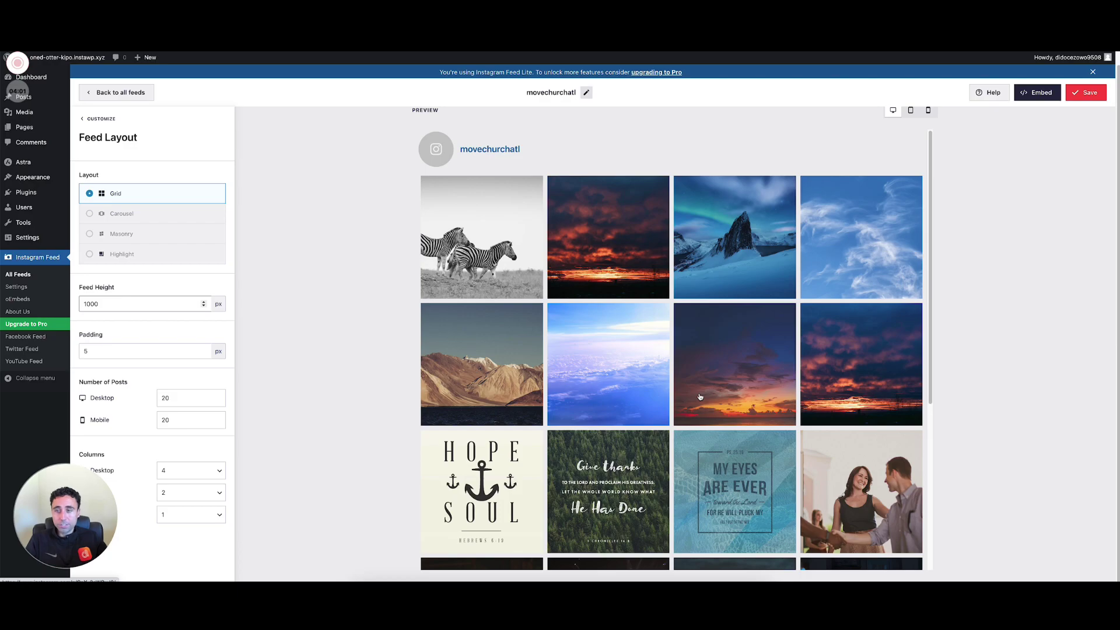
# Clear the feed height value and check the full feed in the preview
pyautogui.moveTo(109, 302); pyautogui.dragTo(64, 301)
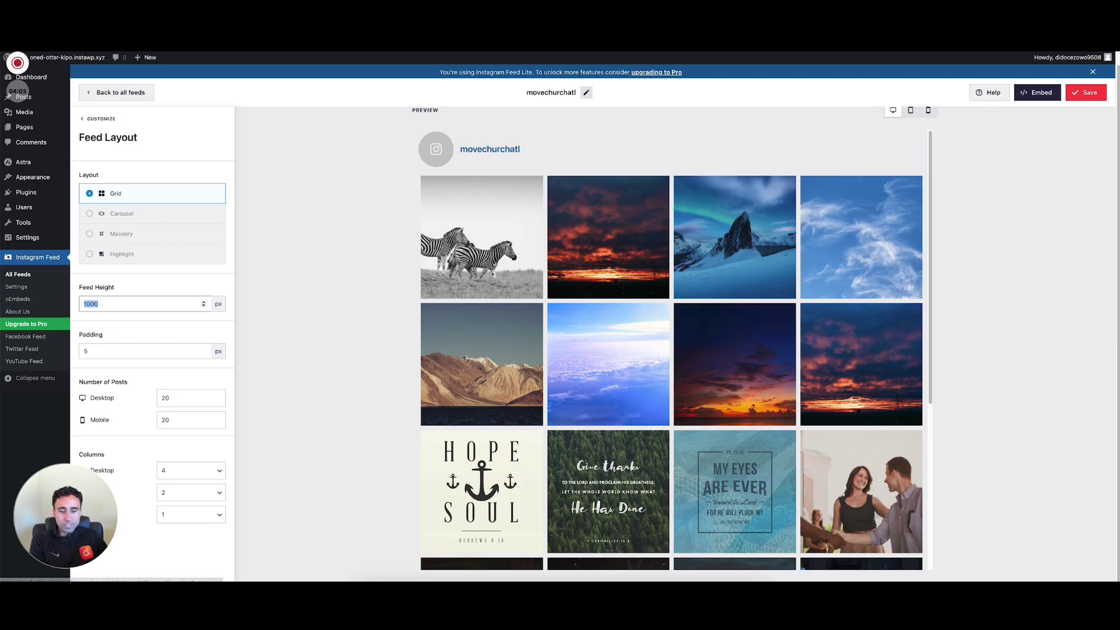
pyautogui.press('BackSpace')
pyautogui.scroll(-5, 729, 426)
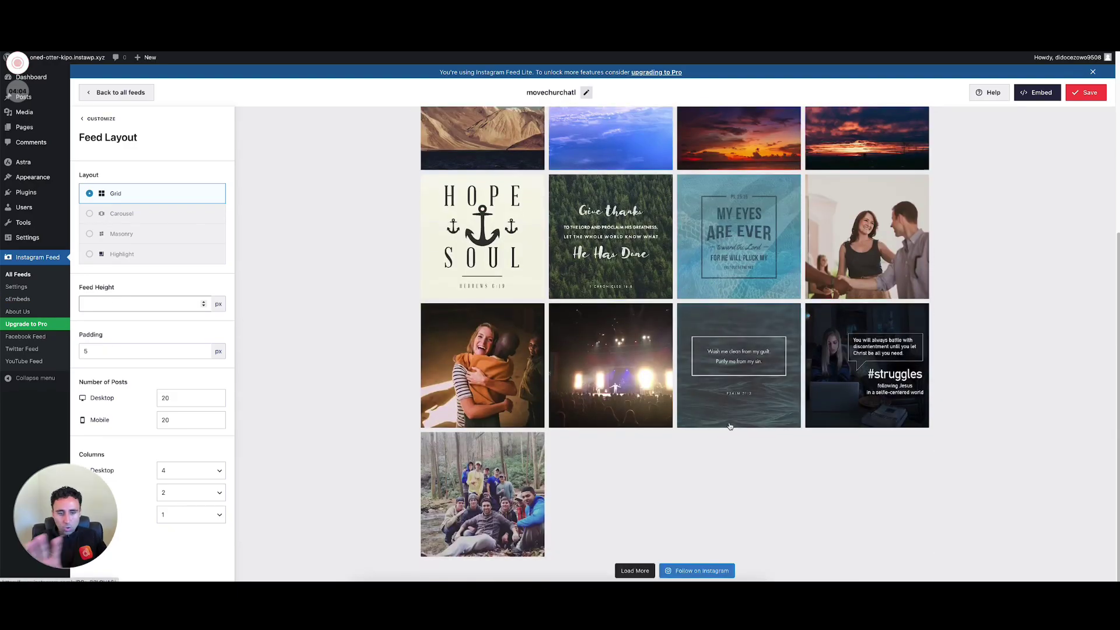
pyautogui.scroll(5, 731, 431)
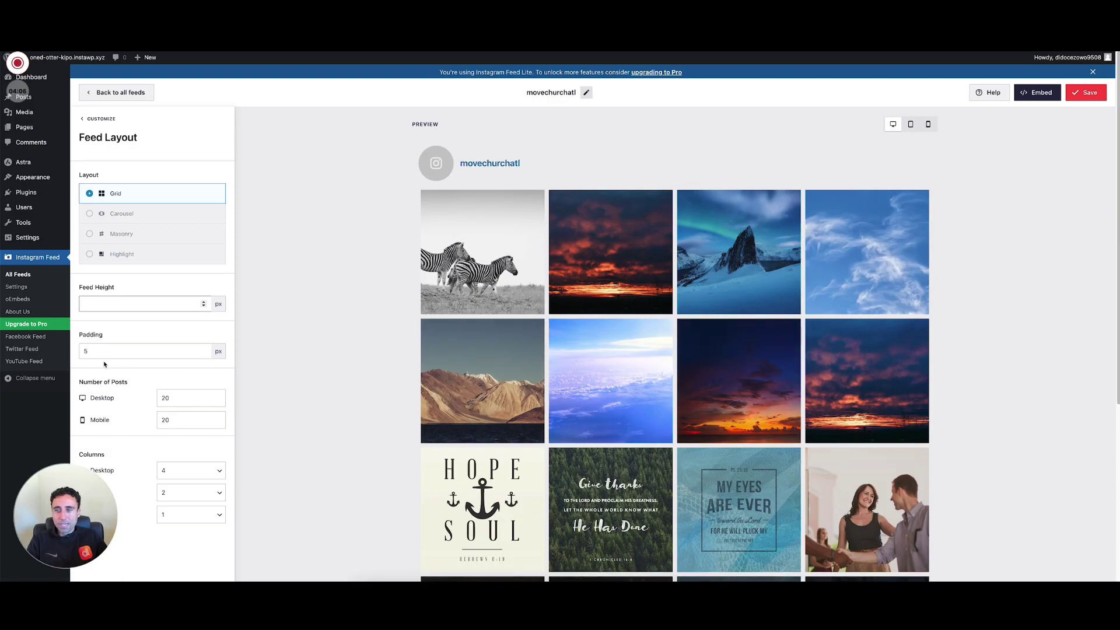
# Set the padding around the feed's posts to 8 px
pyautogui.click(84, 346)
pyautogui.moveTo(83, 346); pyautogui.dragTo(141, 354)
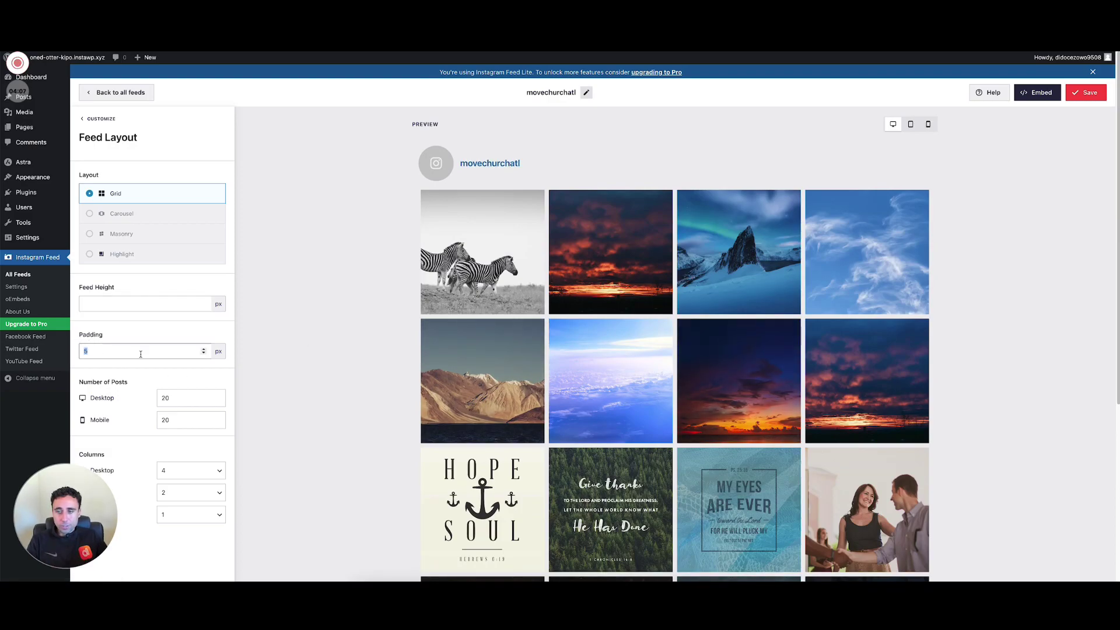
pyautogui.click(204, 349)
pyautogui.click(204, 351)
pyautogui.click(203, 351)
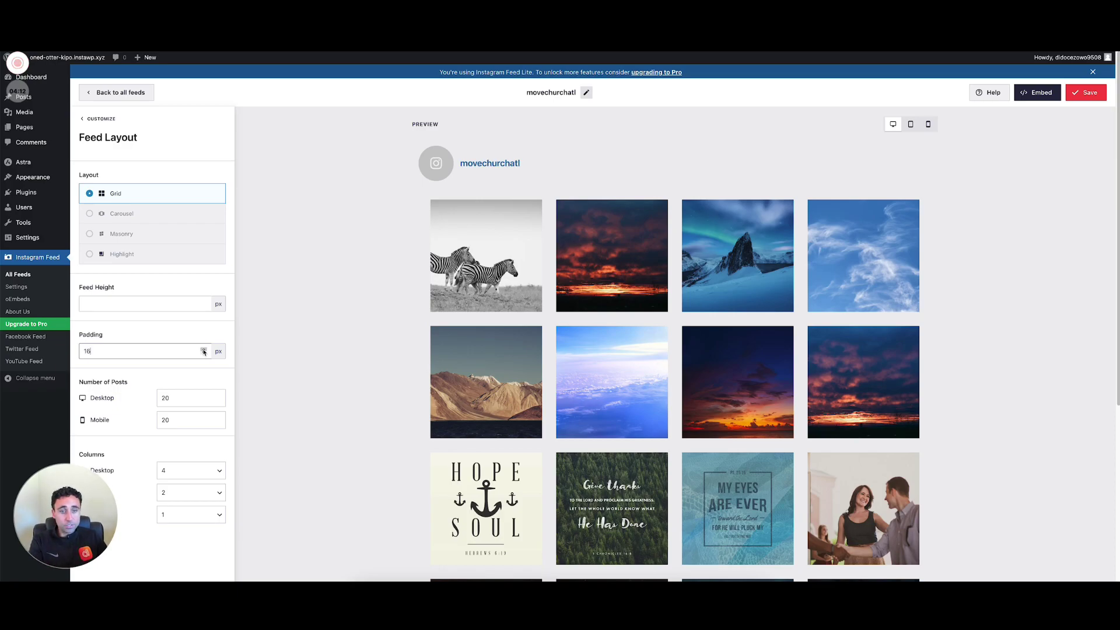
pyautogui.click(205, 354)
pyautogui.click(205, 353)
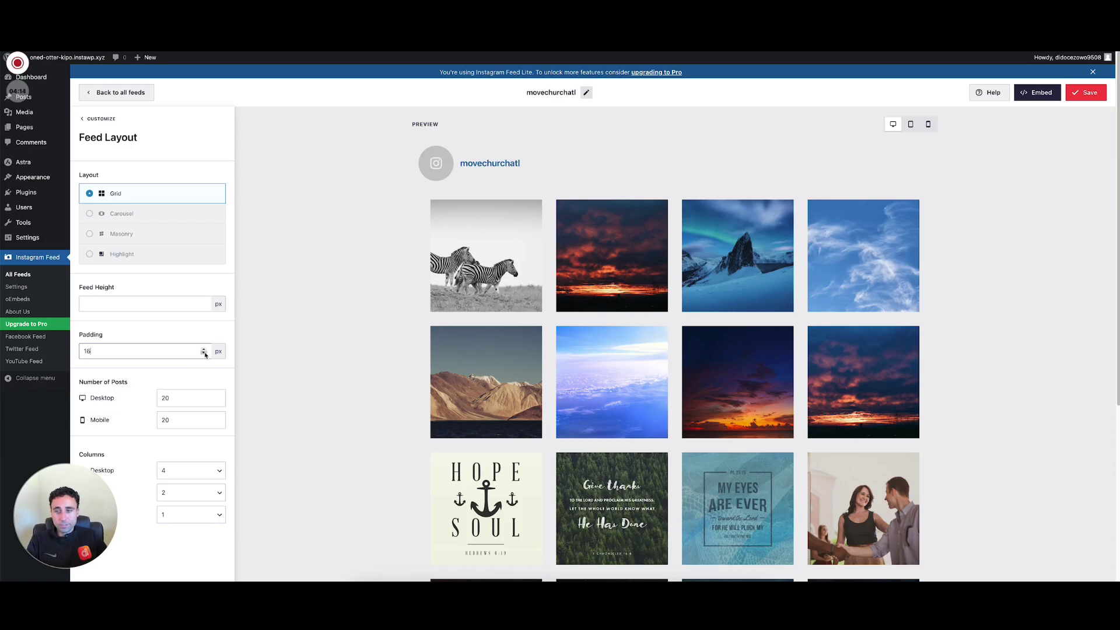
pyautogui.click(205, 354)
pyautogui.click(205, 354)
pyautogui.click(205, 354)
pyautogui.click(204, 355)
pyautogui.click(204, 354)
pyautogui.click(204, 354)
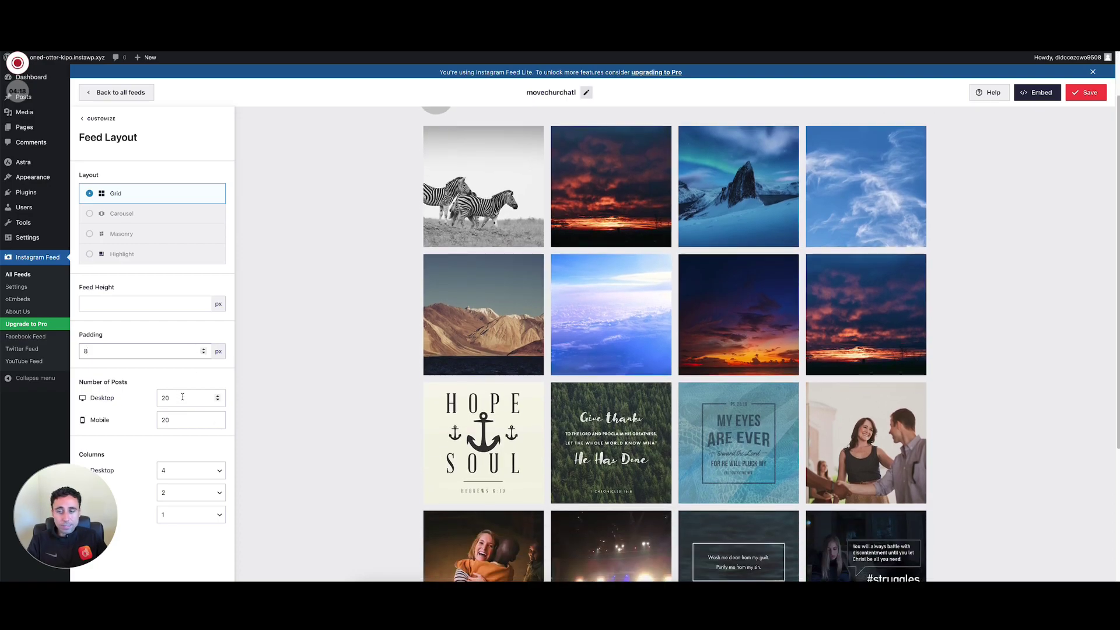
# Set the number of posts shown on desktop to 8
pyautogui.doubleClick(163, 398)
pyautogui.scroll(-3, 645, 445)
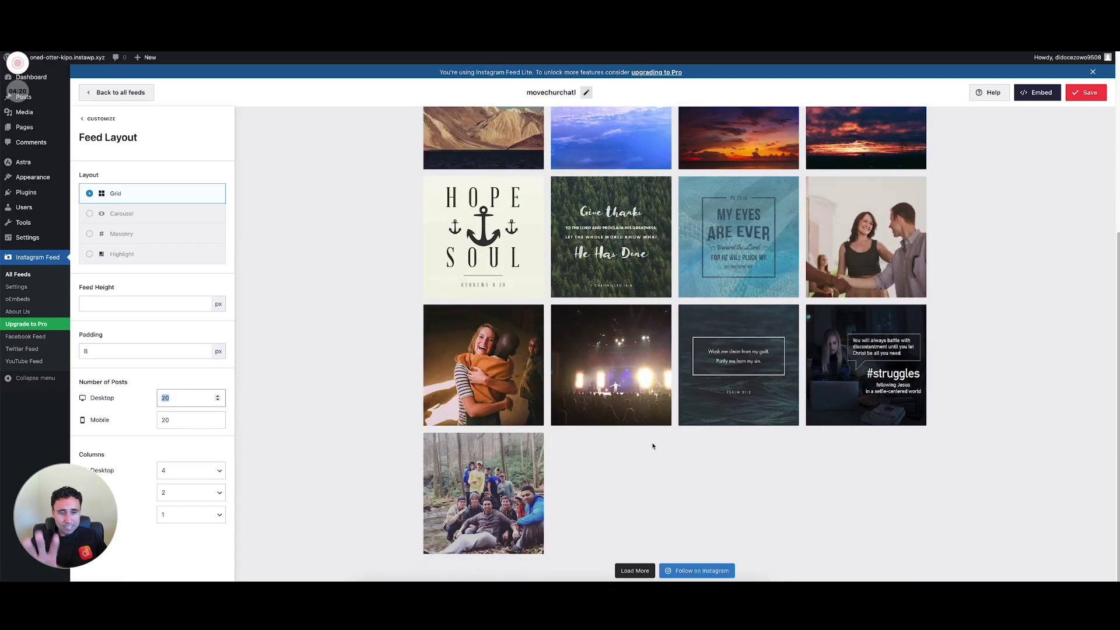
pyautogui.scroll(5, 654, 446)
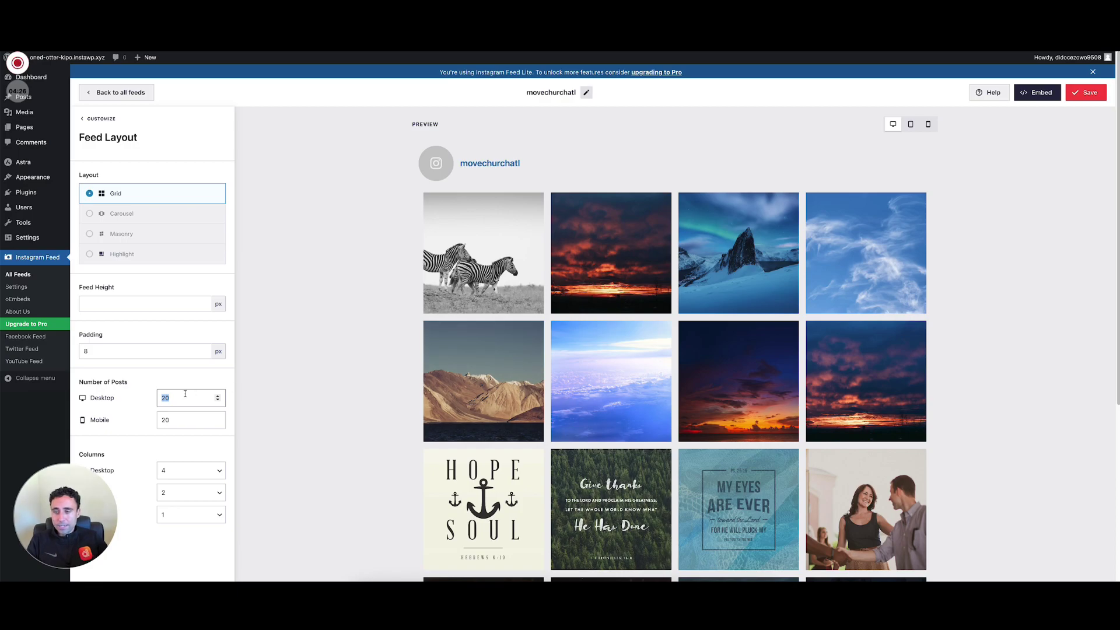
pyautogui.click(162, 397)
pyautogui.write('8')
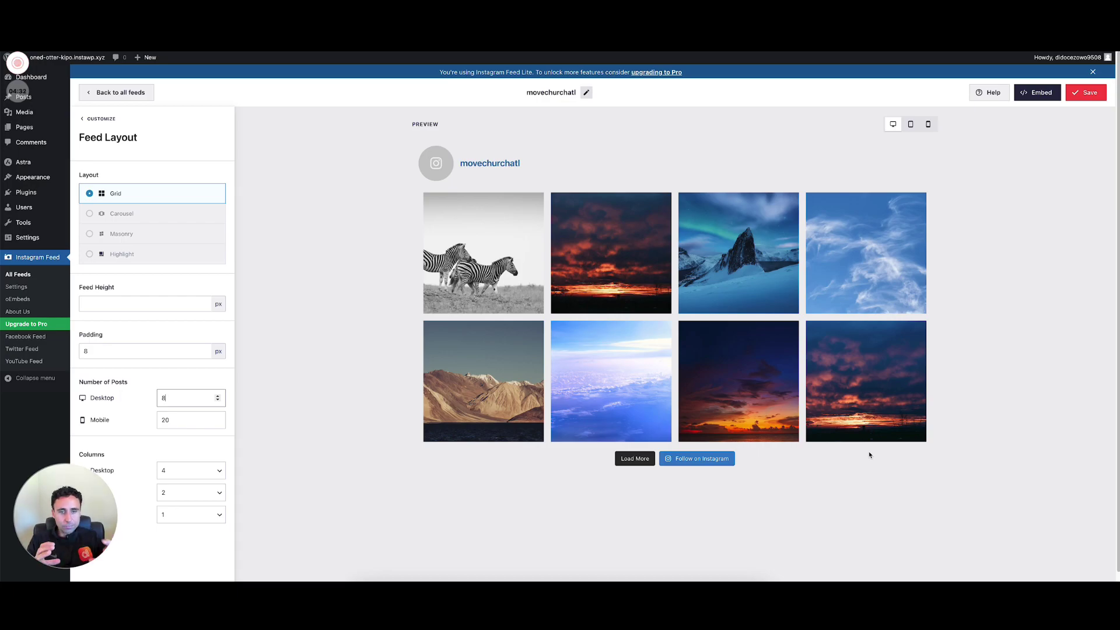
# Check the feed's length in the mobile preview and set the number of posts shown on mobile to 4
pyautogui.doubleClick(165, 420)
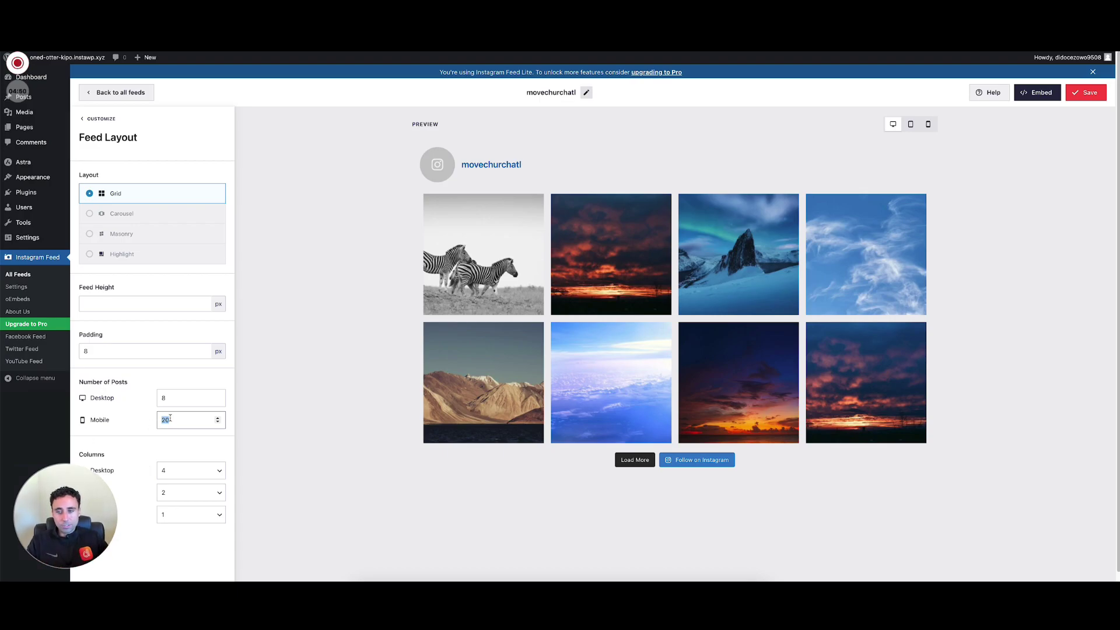
pyautogui.moveTo(170, 418); pyautogui.dragTo(165, 420)
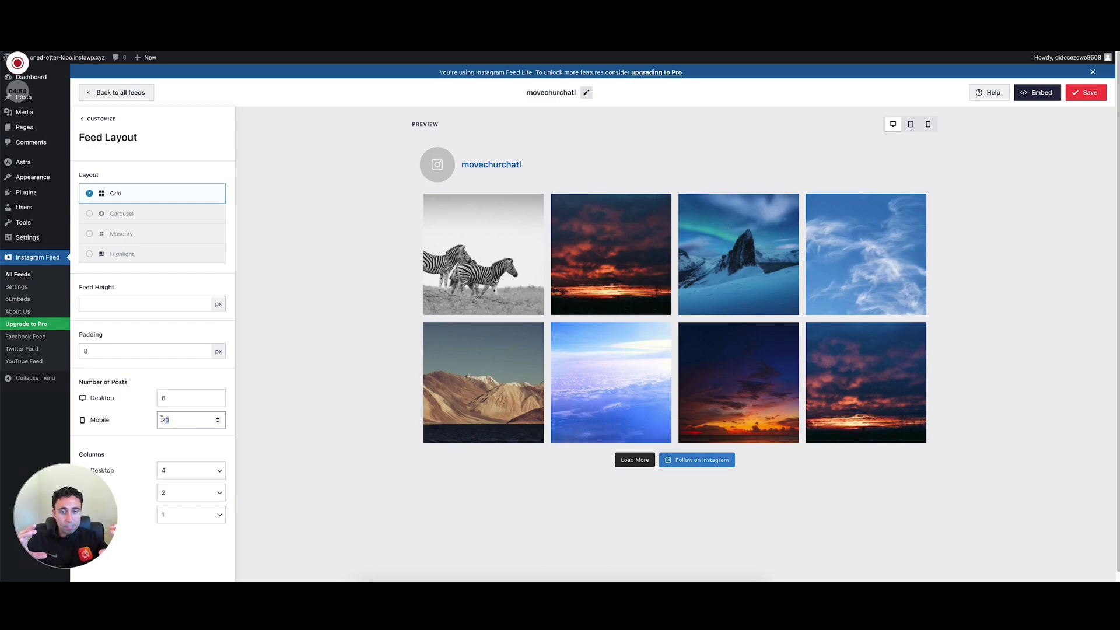
pyautogui.click(929, 124)
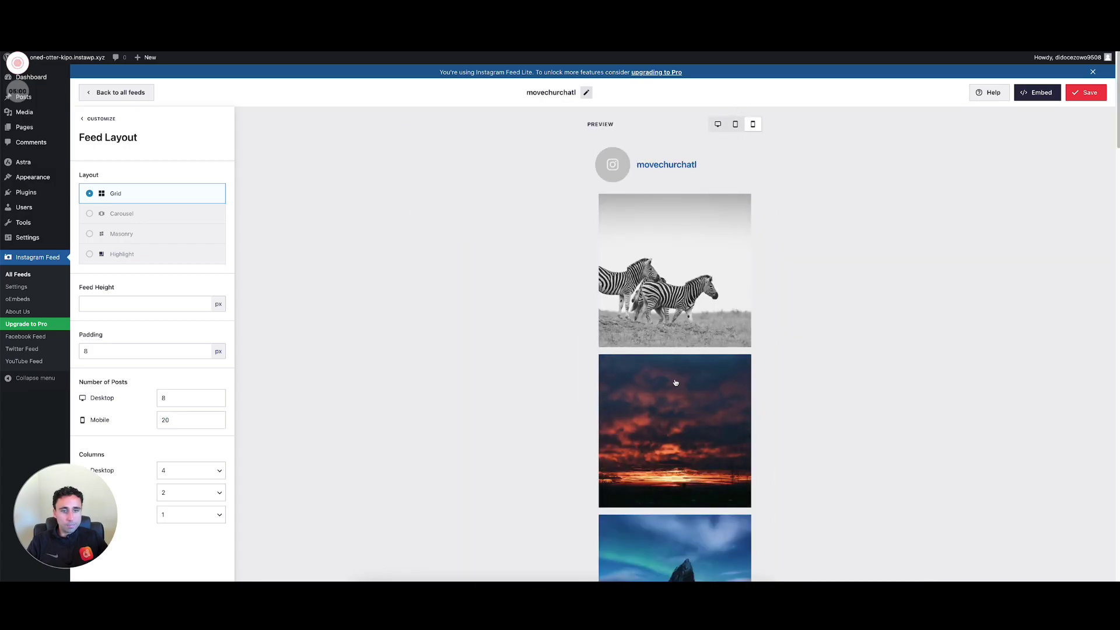
pyautogui.scroll(-1, 674, 389)
pyautogui.scroll(-5, 674, 388)
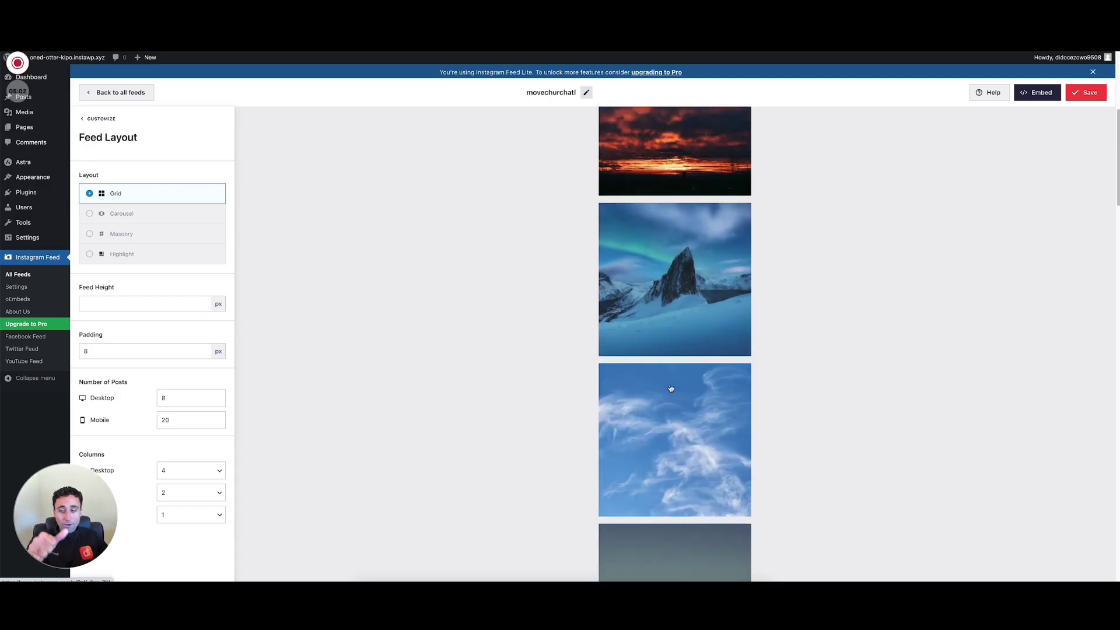
pyautogui.scroll(-4, 671, 388)
pyautogui.scroll(10, 671, 388)
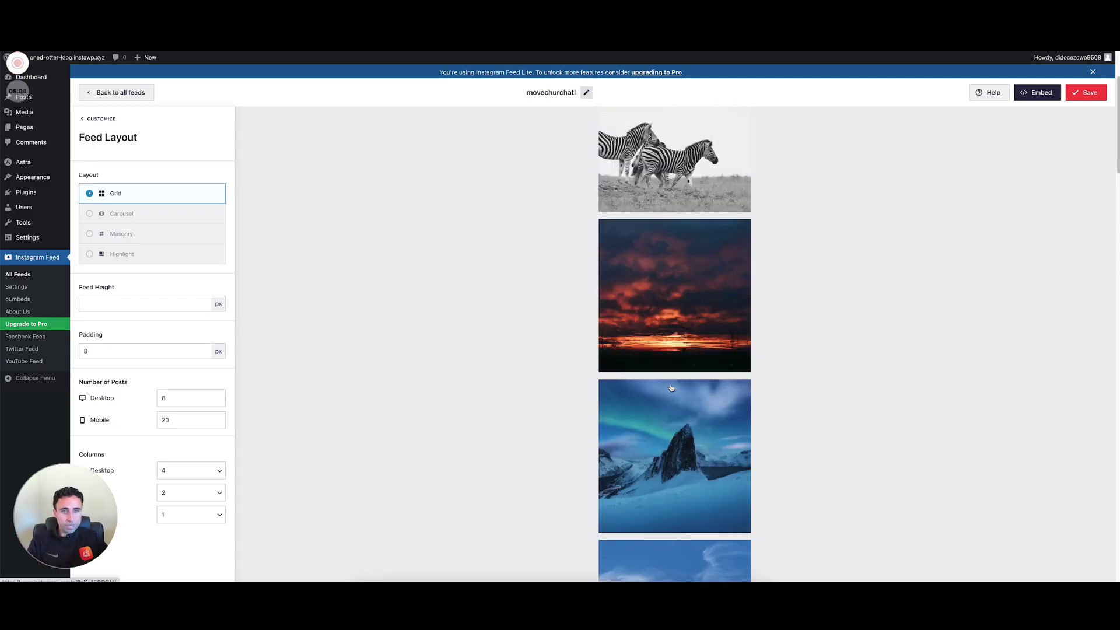
pyautogui.click(718, 124)
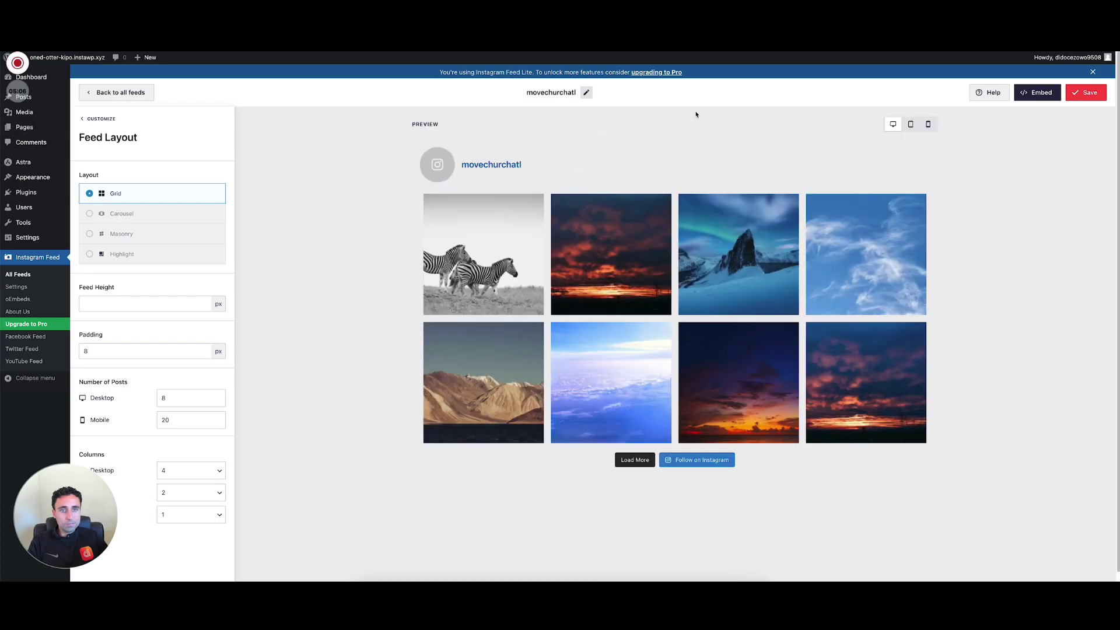
pyautogui.moveTo(176, 420); pyautogui.dragTo(150, 419)
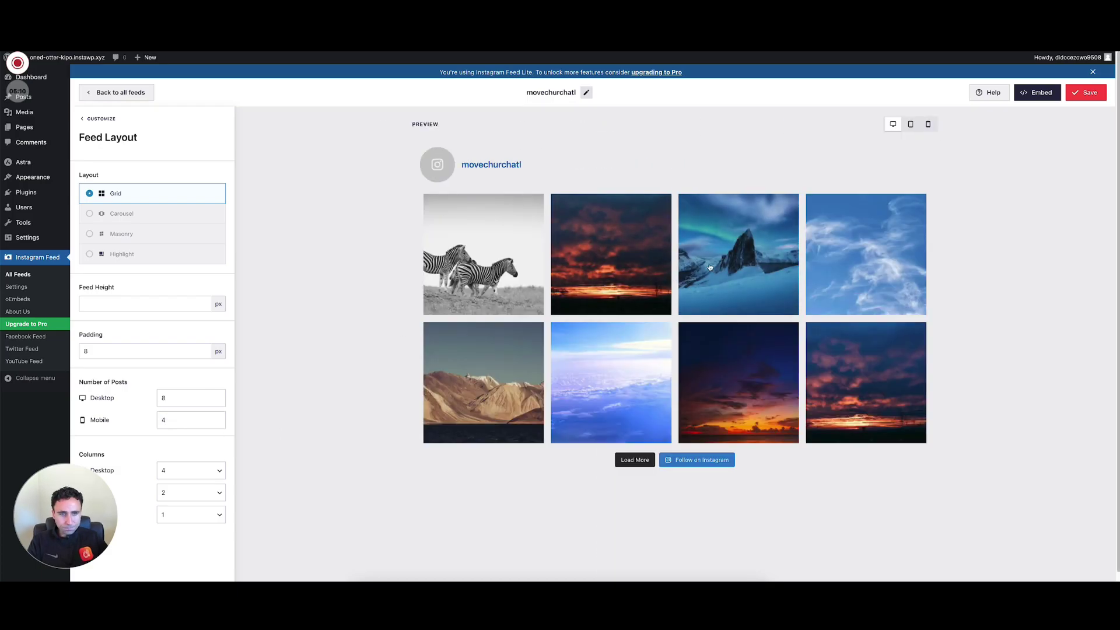
# Look through the shortened feed from header to buttons in the mobile preview
pyautogui.click(928, 124)
pyautogui.scroll(-5, 700, 373)
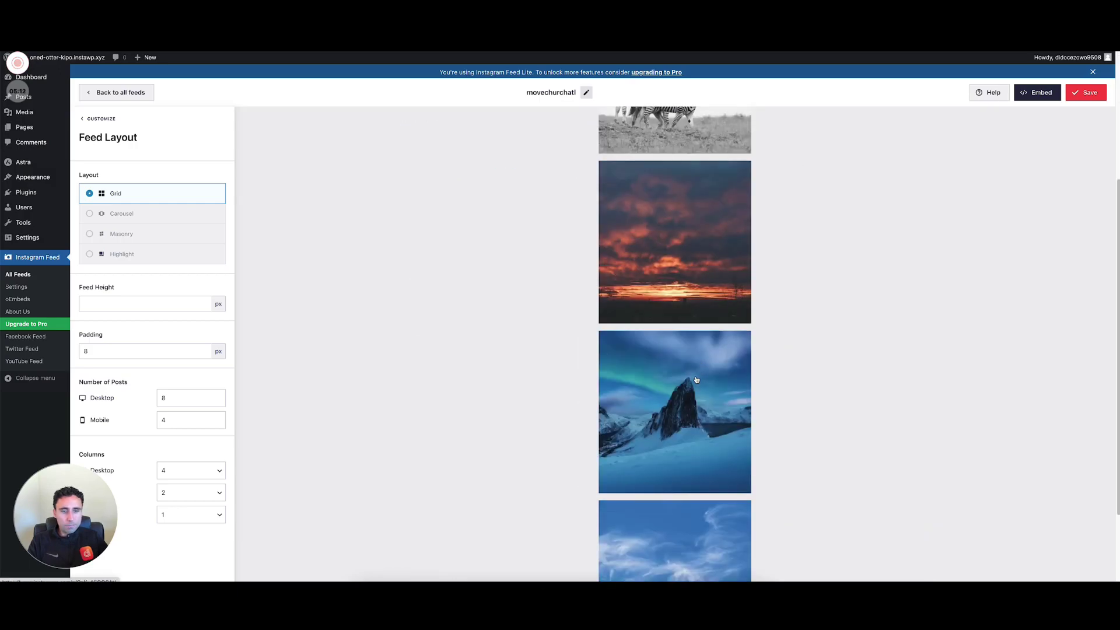
pyautogui.scroll(4, 677, 437)
pyautogui.scroll(2, 681, 434)
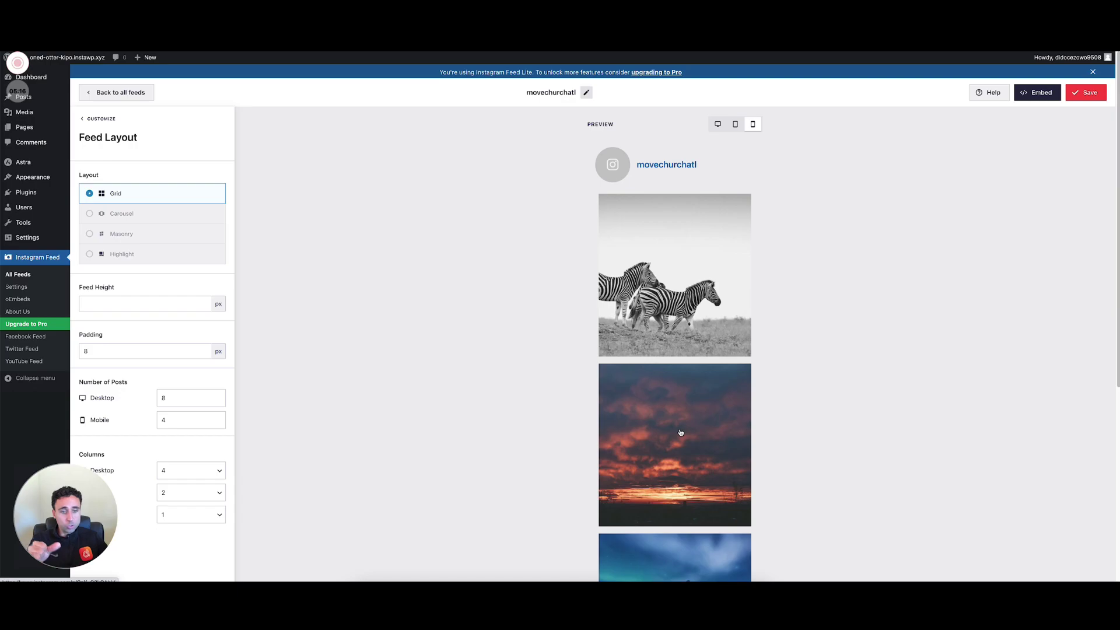
pyautogui.scroll(-2, 680, 433)
pyautogui.scroll(-3, 584, 438)
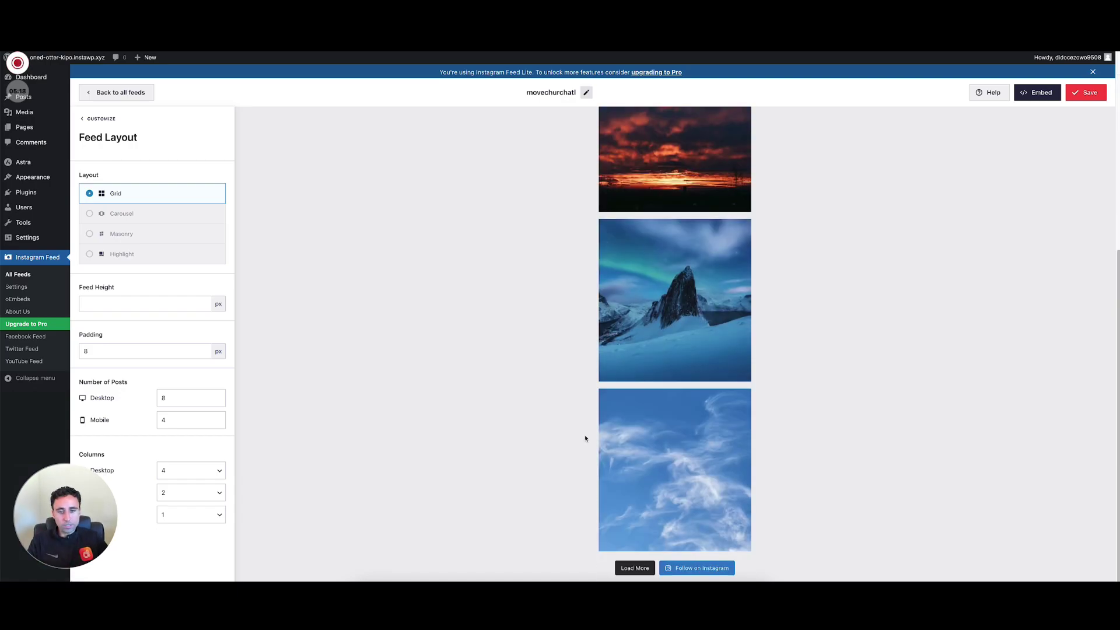
pyautogui.scroll(5, 585, 438)
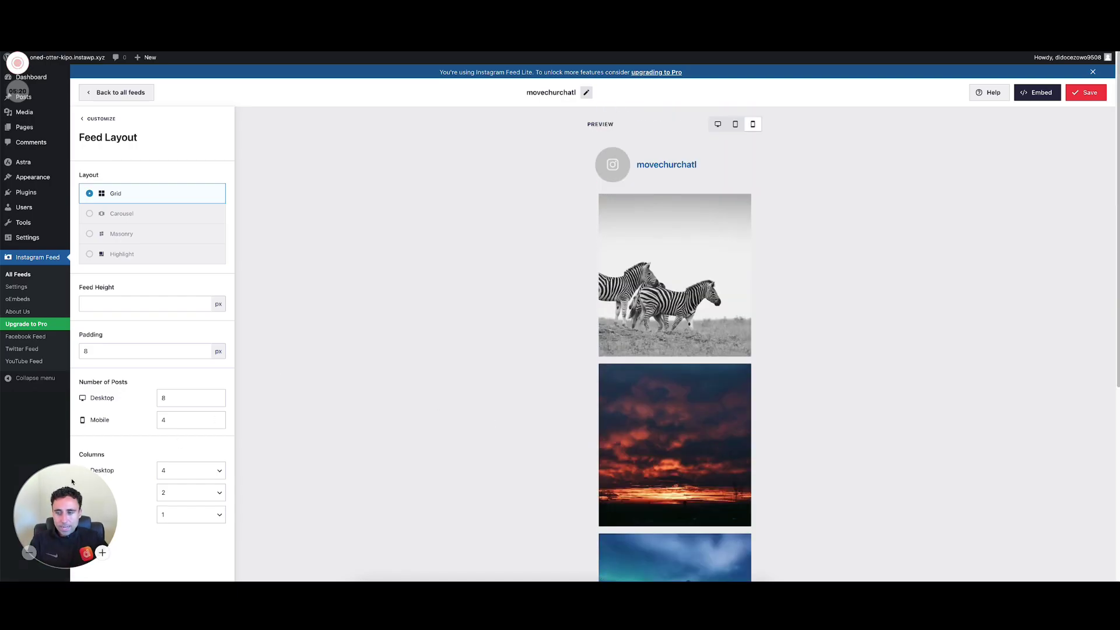
# Try 3, 2 and 1 desktop columns in the desktop preview, and return the feed to 4 columns
pyautogui.moveTo(60, 480); pyautogui.dragTo(1019, 482)
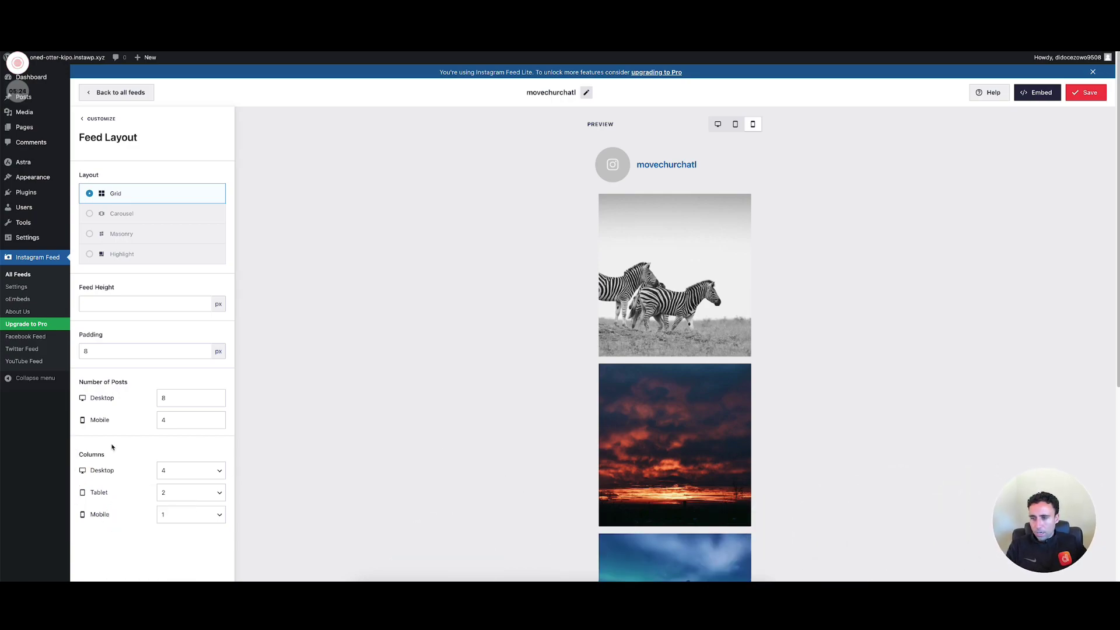
pyautogui.click(182, 475)
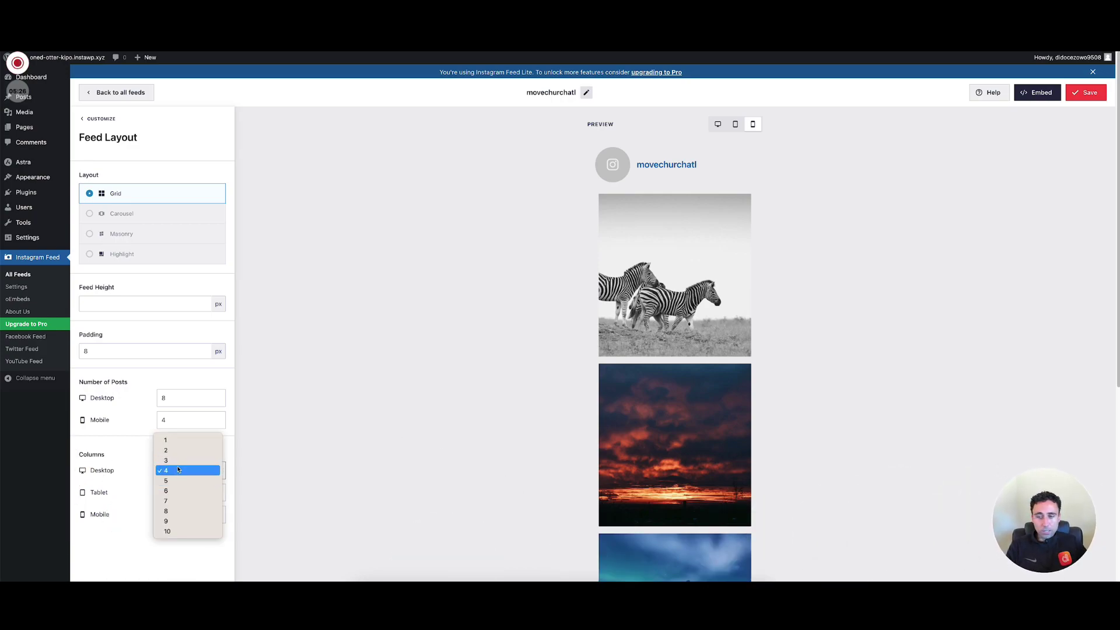
pyautogui.click(719, 128)
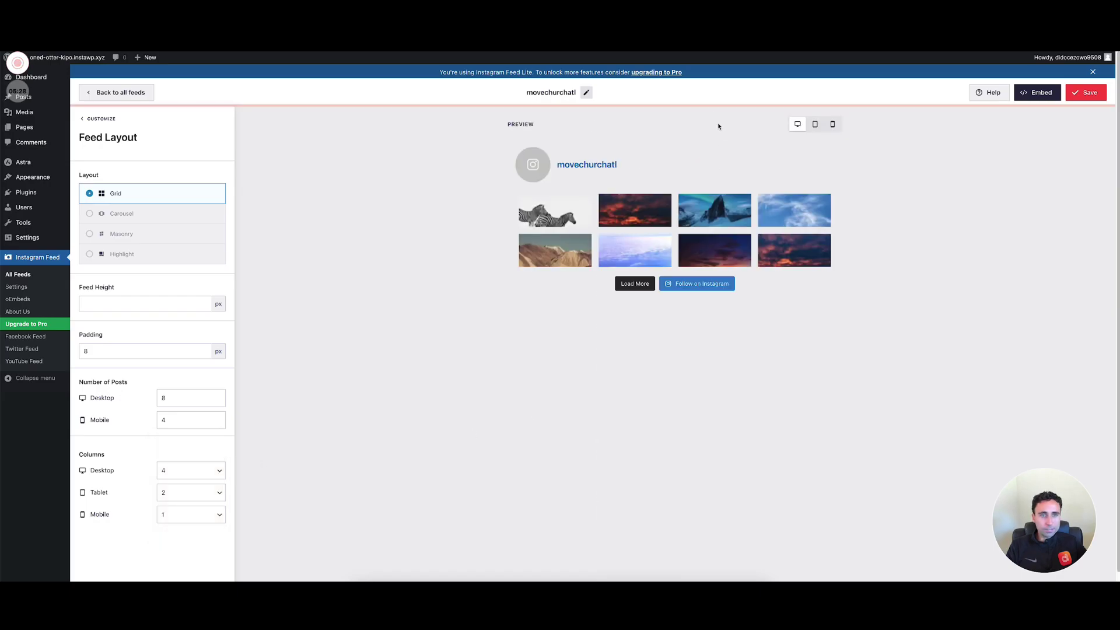
pyautogui.click(179, 473)
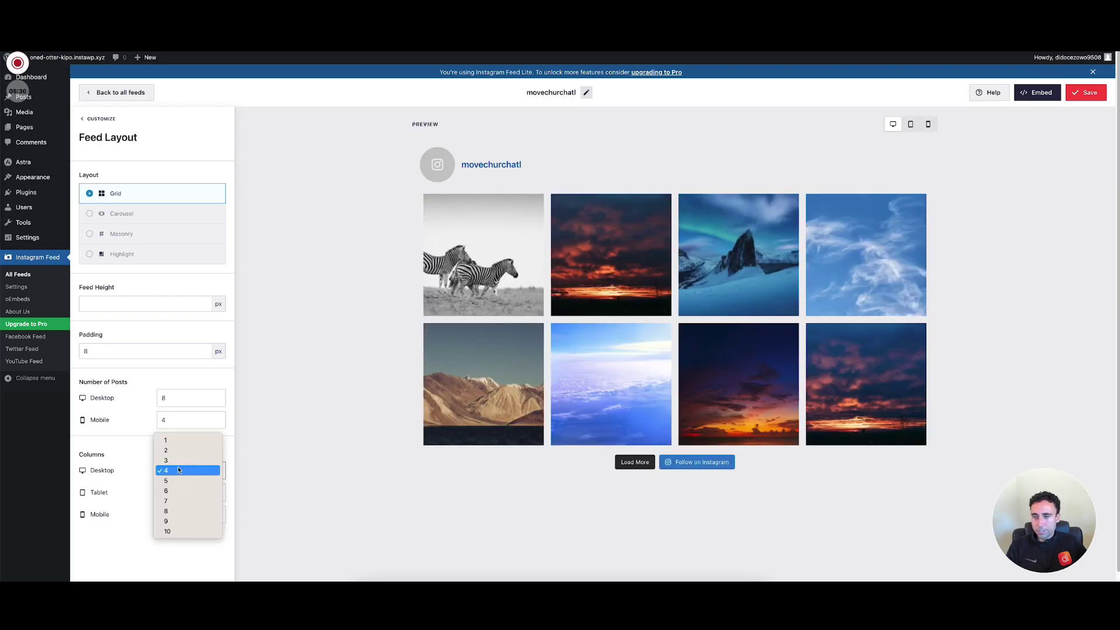
pyautogui.click(181, 463)
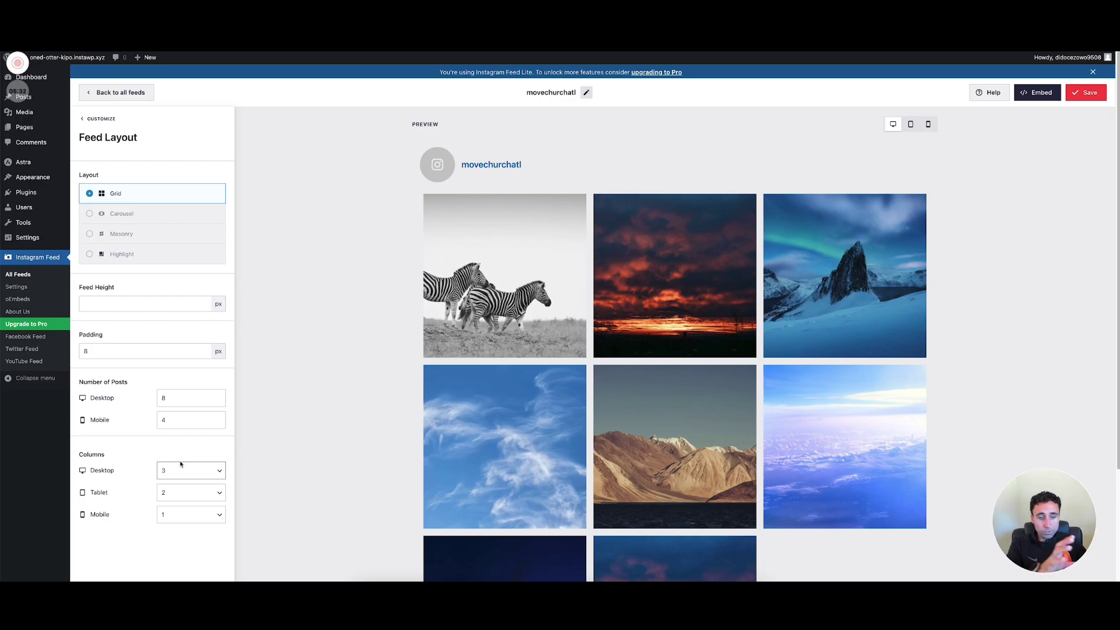
pyautogui.click(178, 471)
pyautogui.click(181, 461)
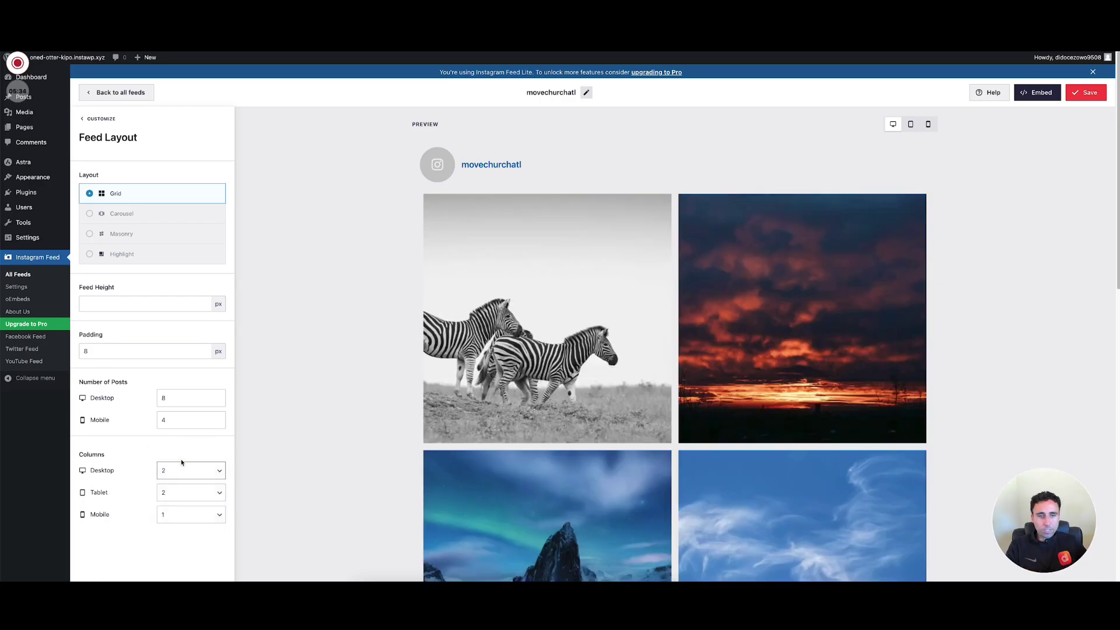
pyautogui.click(174, 469)
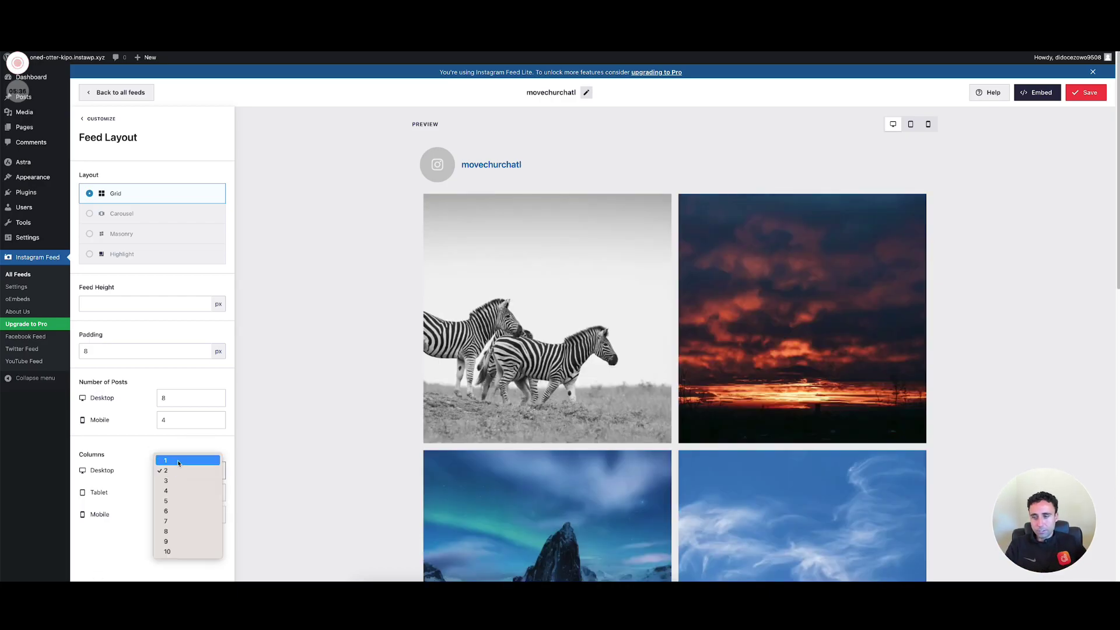
pyautogui.click(178, 462)
pyautogui.click(178, 470)
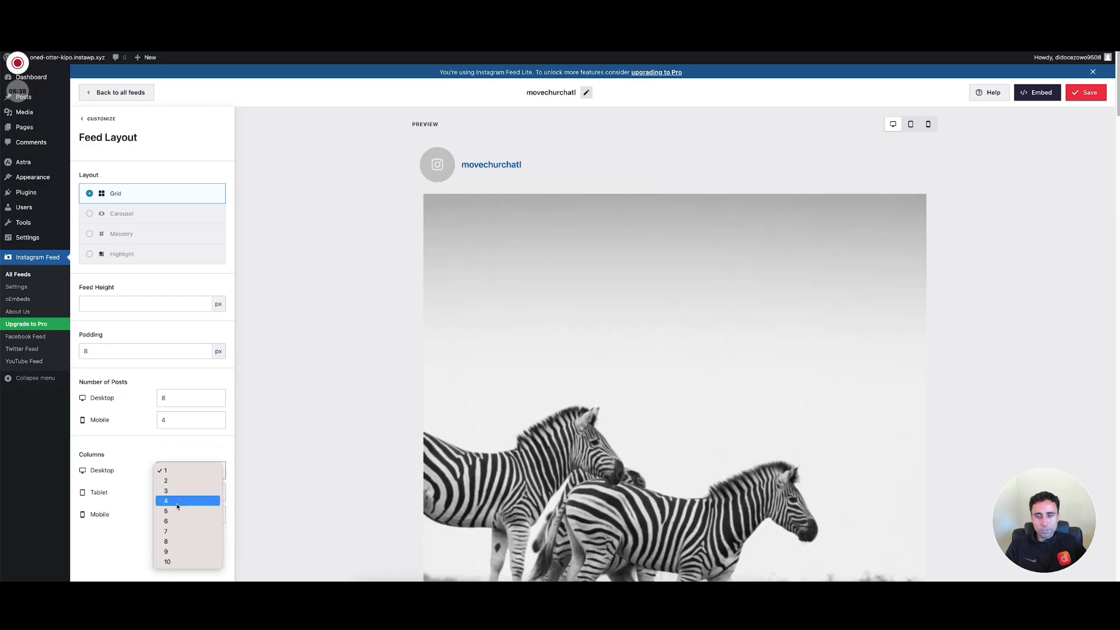
pyautogui.click(178, 503)
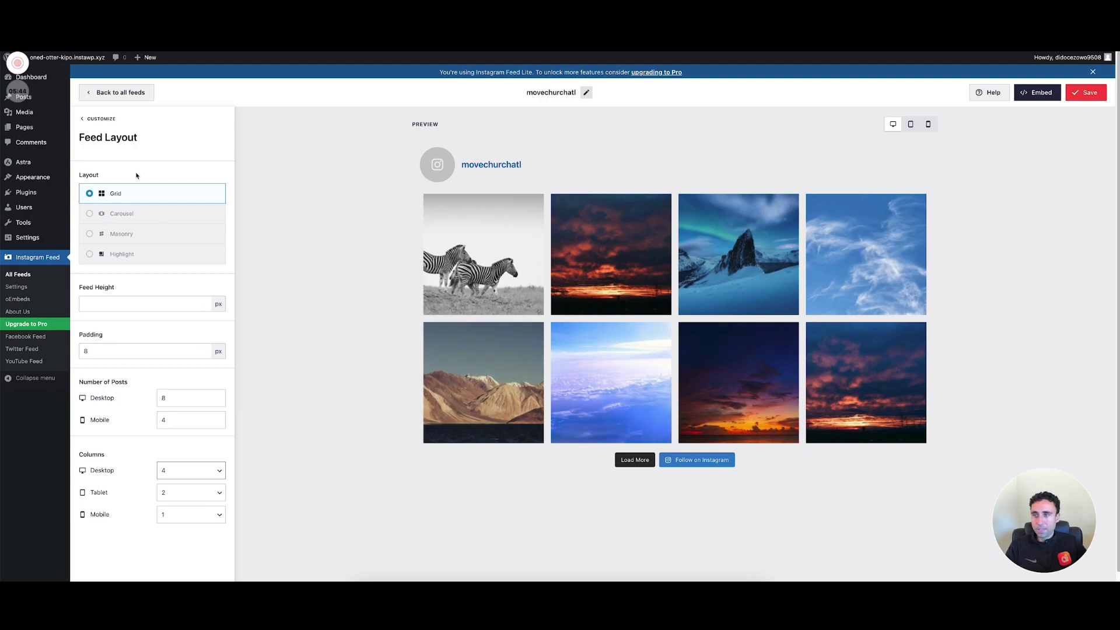
# Try the Light and Dark color schemes on the feed, and switch it to the Custom scheme
pyautogui.click(97, 119)
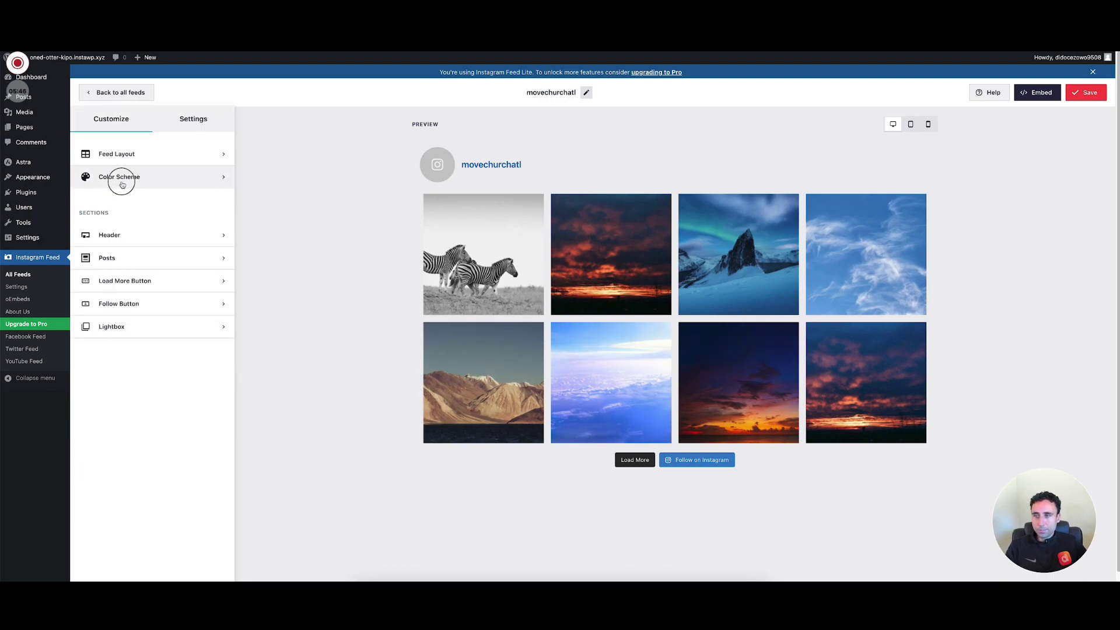
pyautogui.click(95, 175)
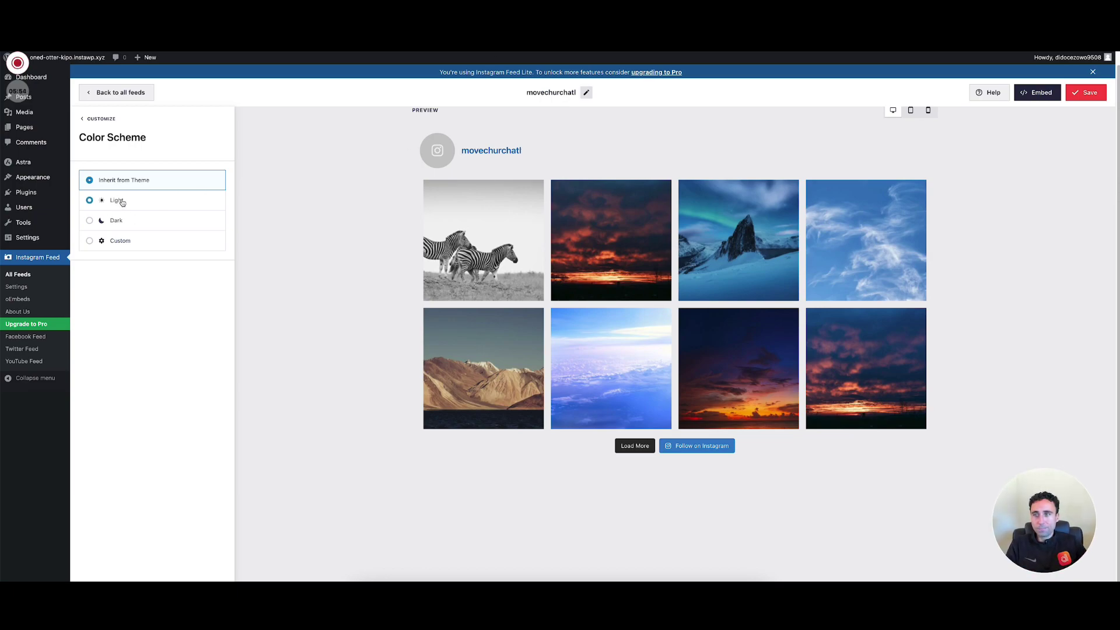
pyautogui.click(146, 204)
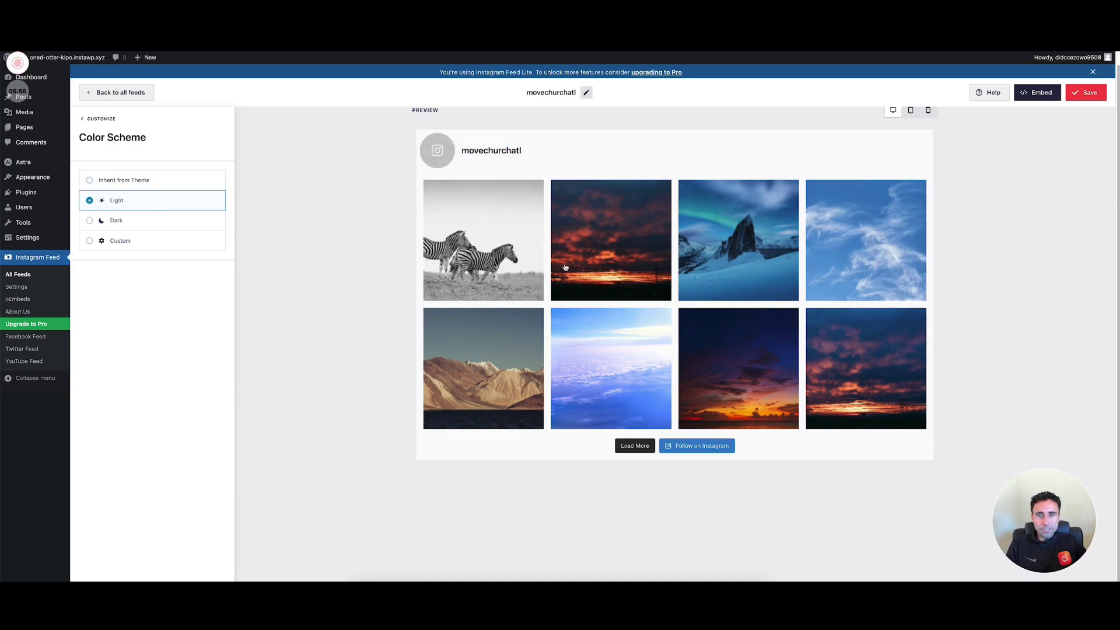
pyautogui.click(139, 225)
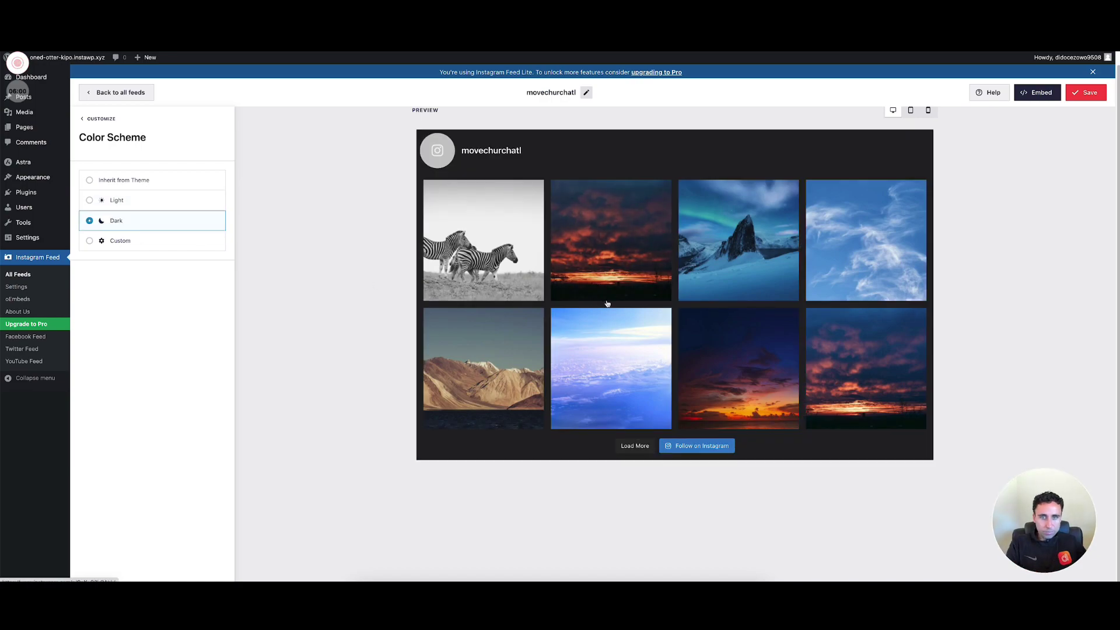
pyautogui.click(132, 244)
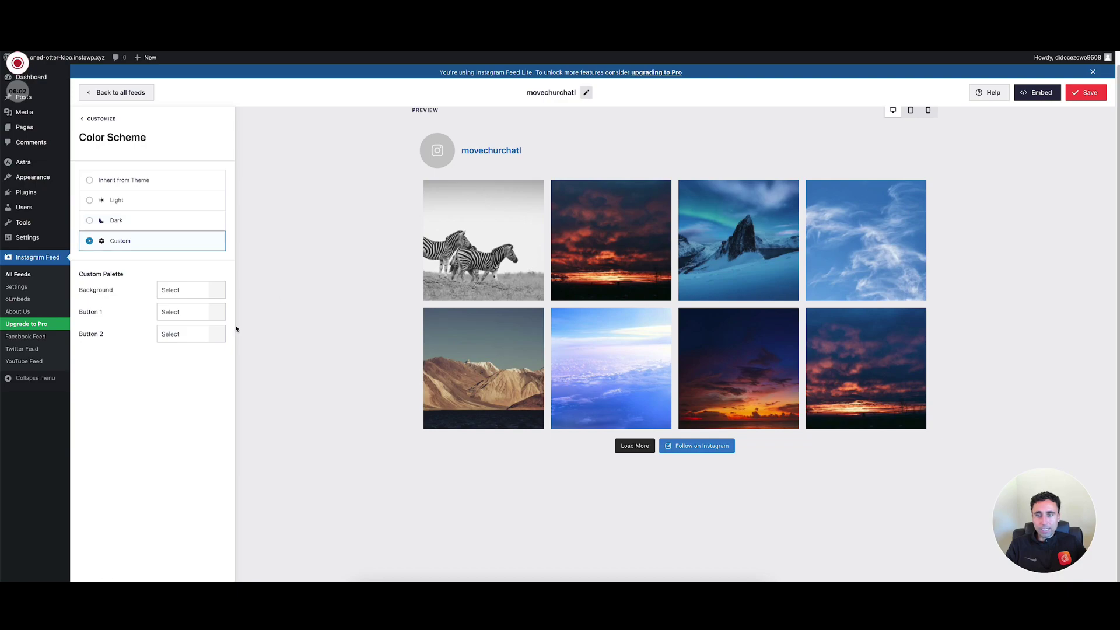
# Try the red background color #C64545 in the custom palette and reset it
pyautogui.click(187, 290)
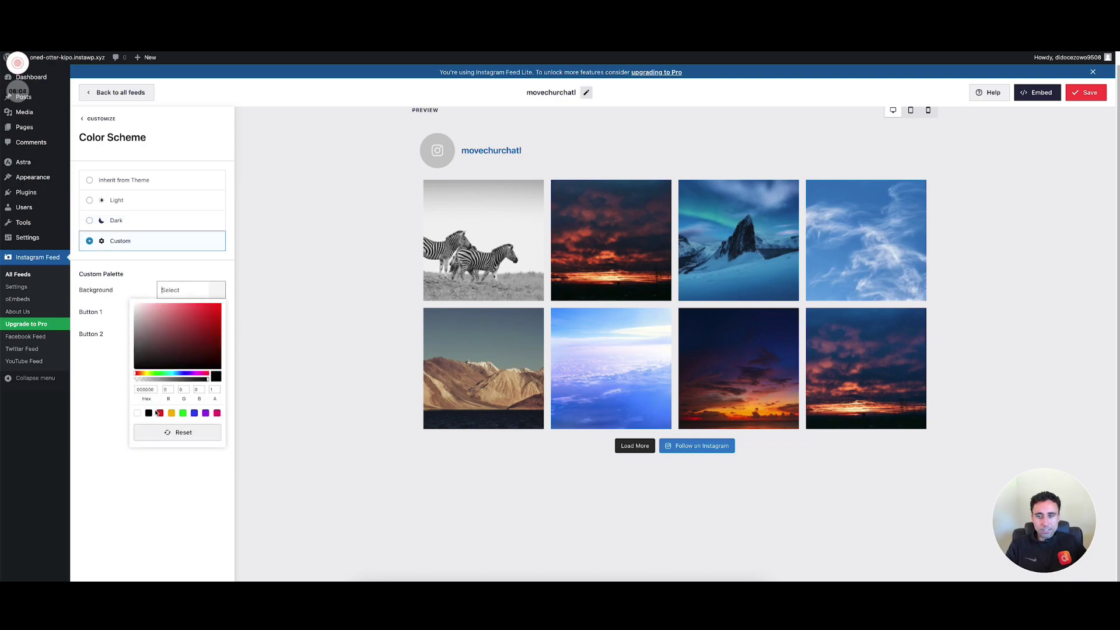
pyautogui.moveTo(209, 310)
pyautogui.mouseDown()
pyautogui.moveTo(180, 329)
pyautogui.moveTo(198, 318)
pyautogui.mouseUp()
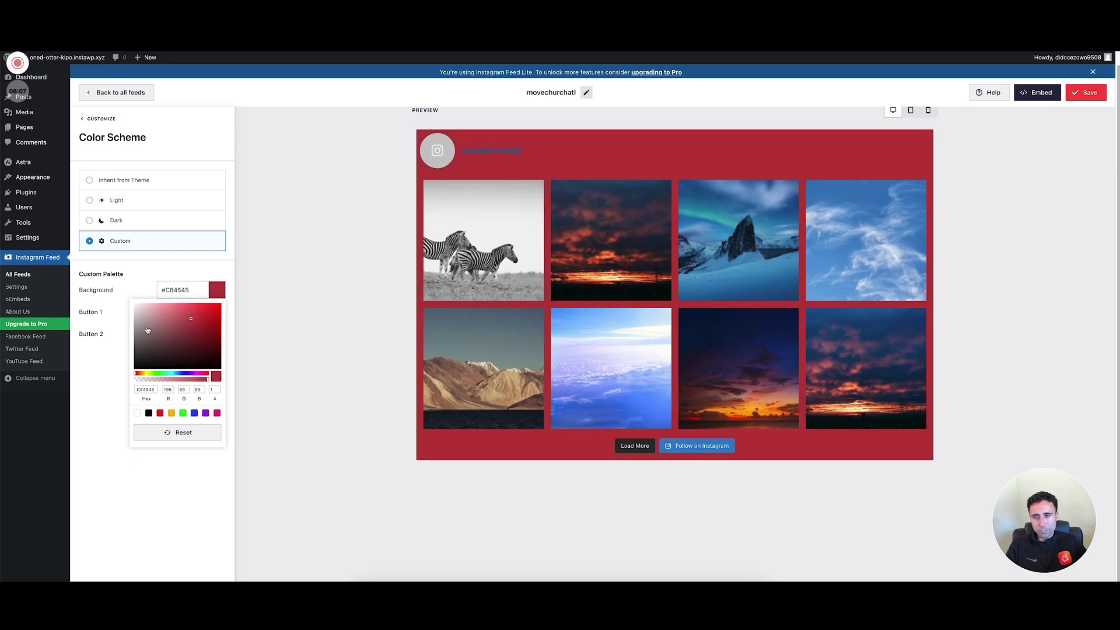
pyautogui.click(178, 432)
pyautogui.click(180, 287)
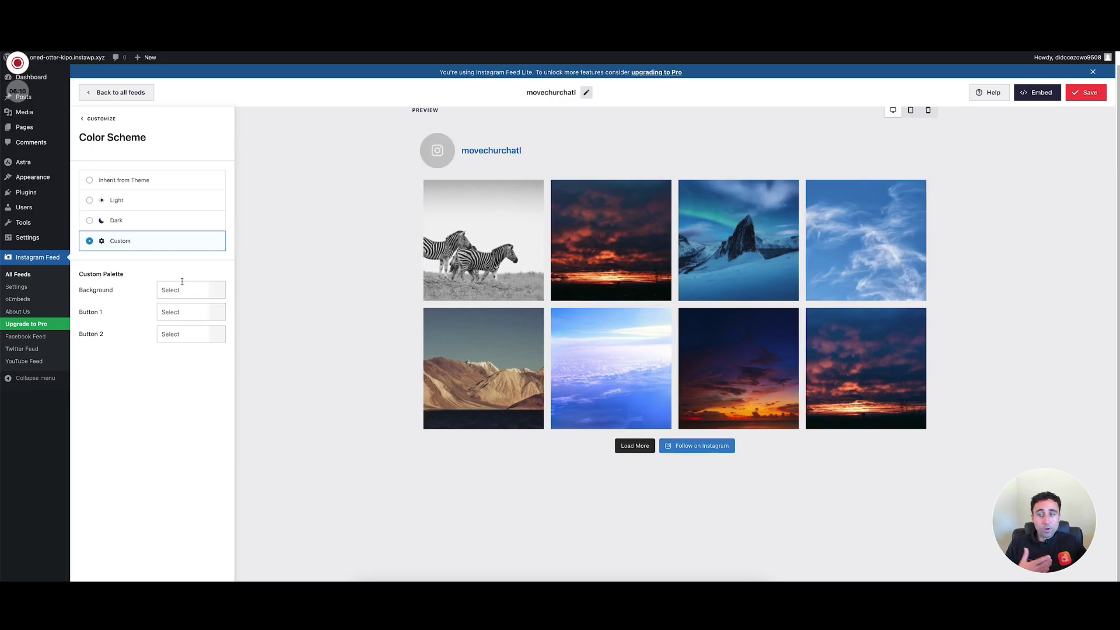
# Set the custom palette's background to the purple color #5F15D1
pyautogui.click(218, 294)
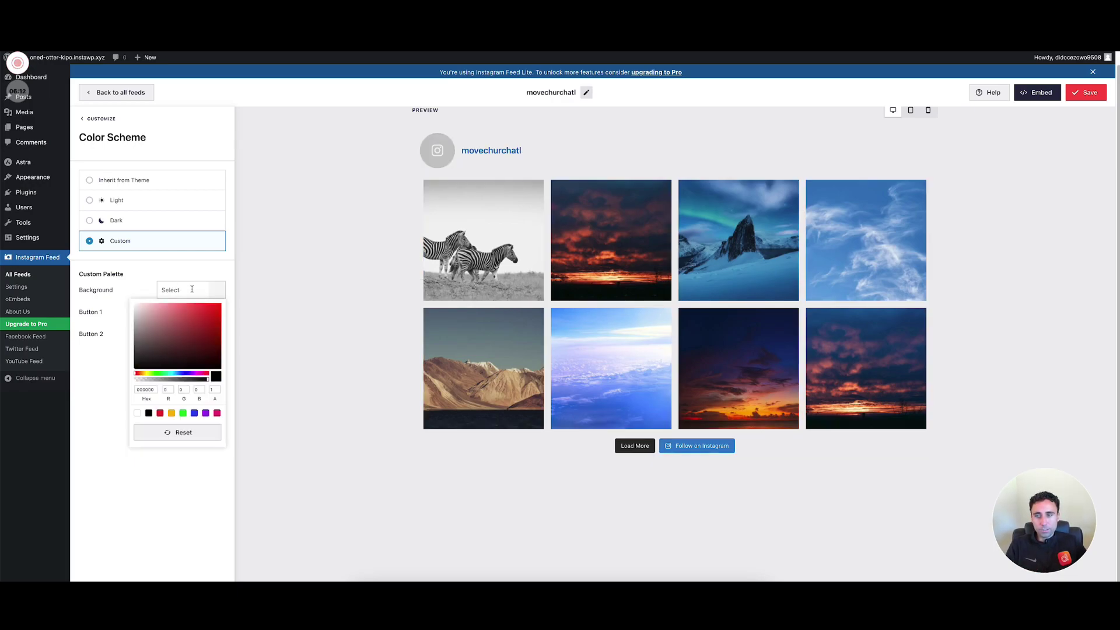
pyautogui.click(190, 374)
pyautogui.click(213, 318)
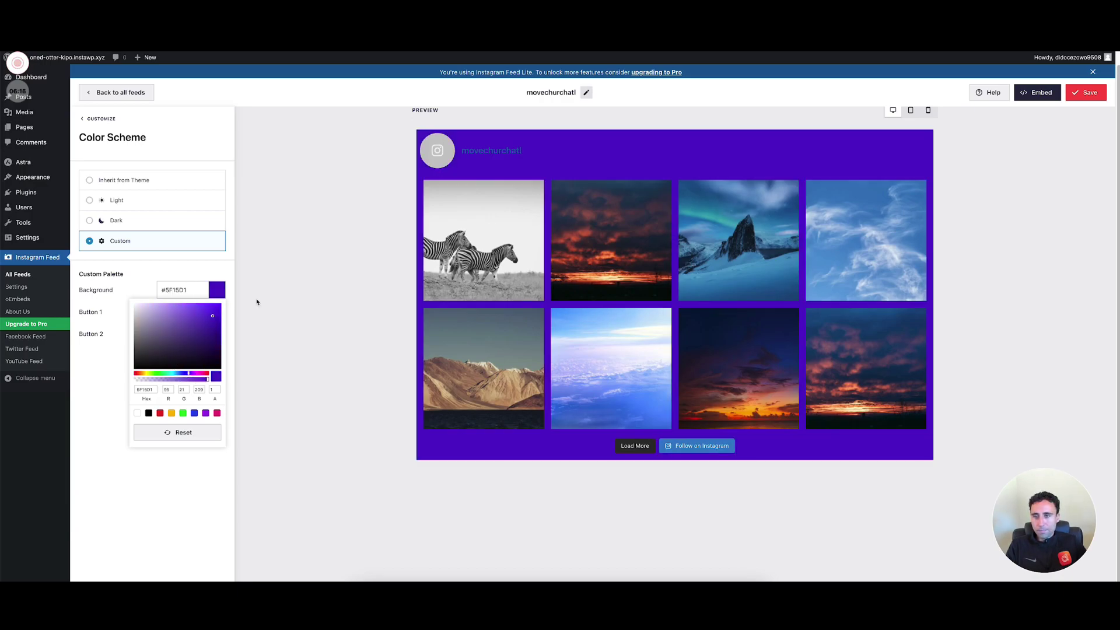
pyautogui.click(163, 495)
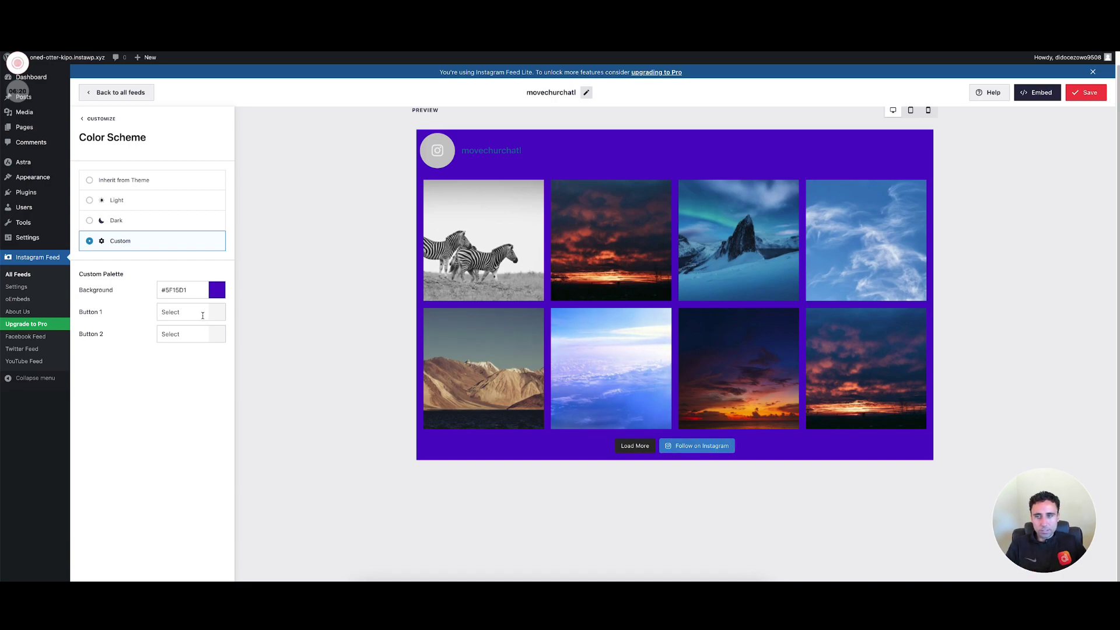
# Set the custom palette's Button 1 color to the green #16E877
pyautogui.click(175, 313)
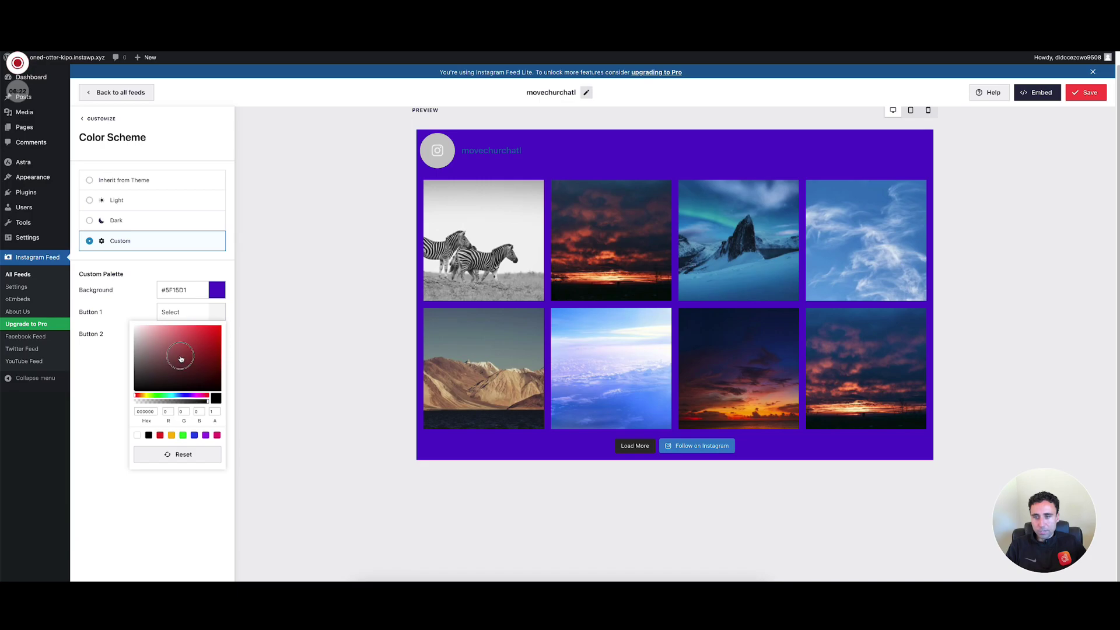
pyautogui.click(213, 332)
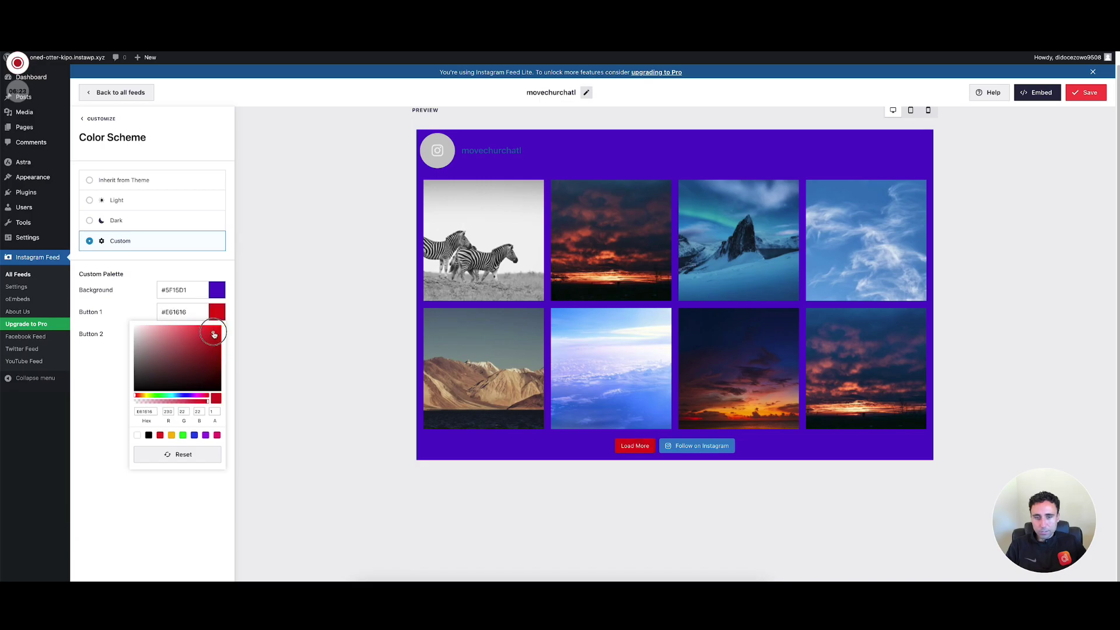
pyautogui.click(170, 397)
pyautogui.moveTo(171, 397); pyautogui.dragTo(167, 396)
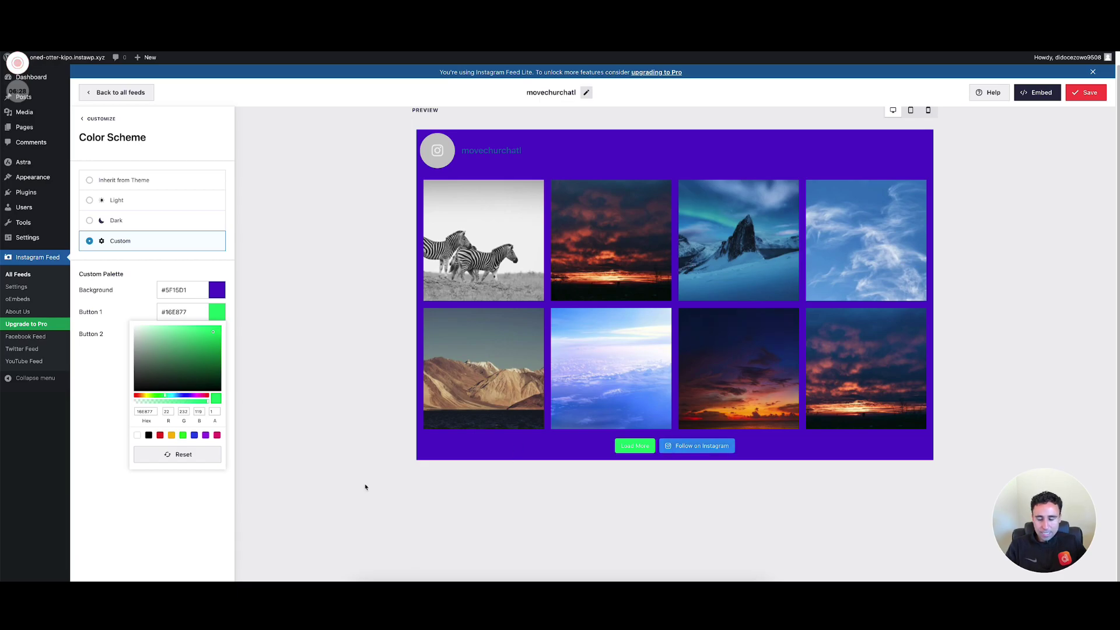
pyautogui.click(196, 386)
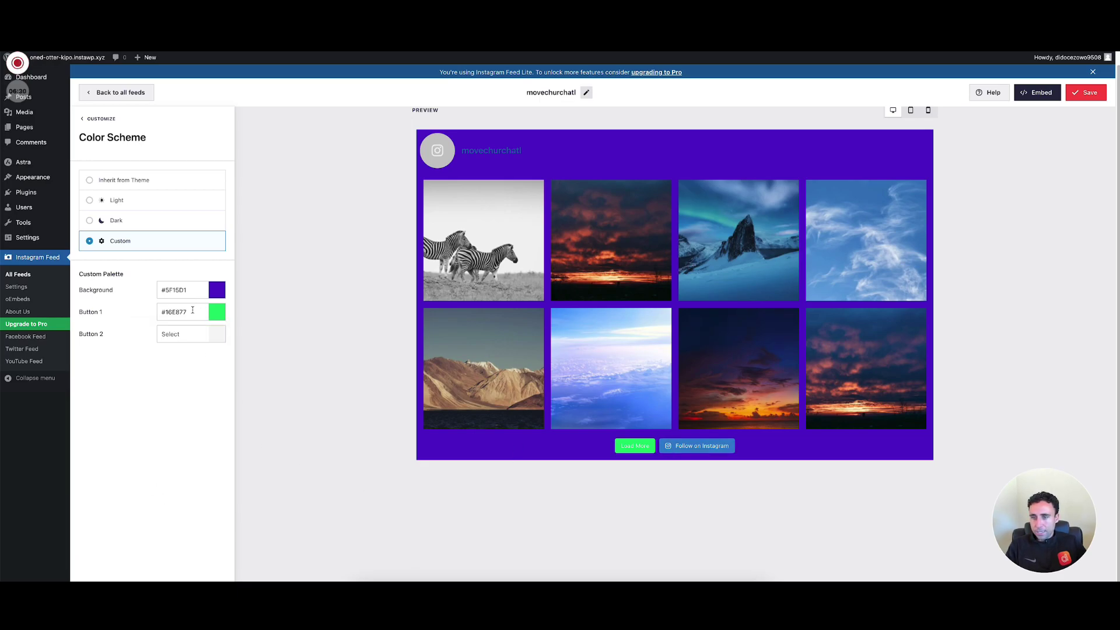
# Copy the Button 1 color #16E877 to Button 2 in the custom palette
pyautogui.moveTo(193, 311); pyautogui.dragTo(138, 312)
pyautogui.hotkey('ctrl', 'c')
pyautogui.click(177, 334)
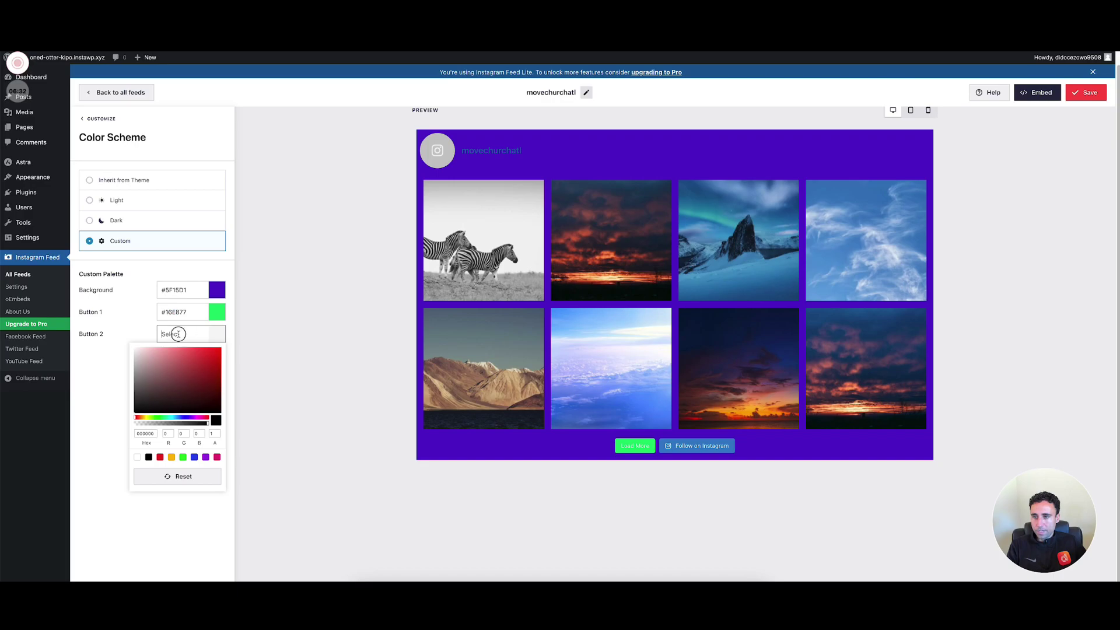
pyautogui.click(151, 333)
pyautogui.hotkey('ctrl', 'v')
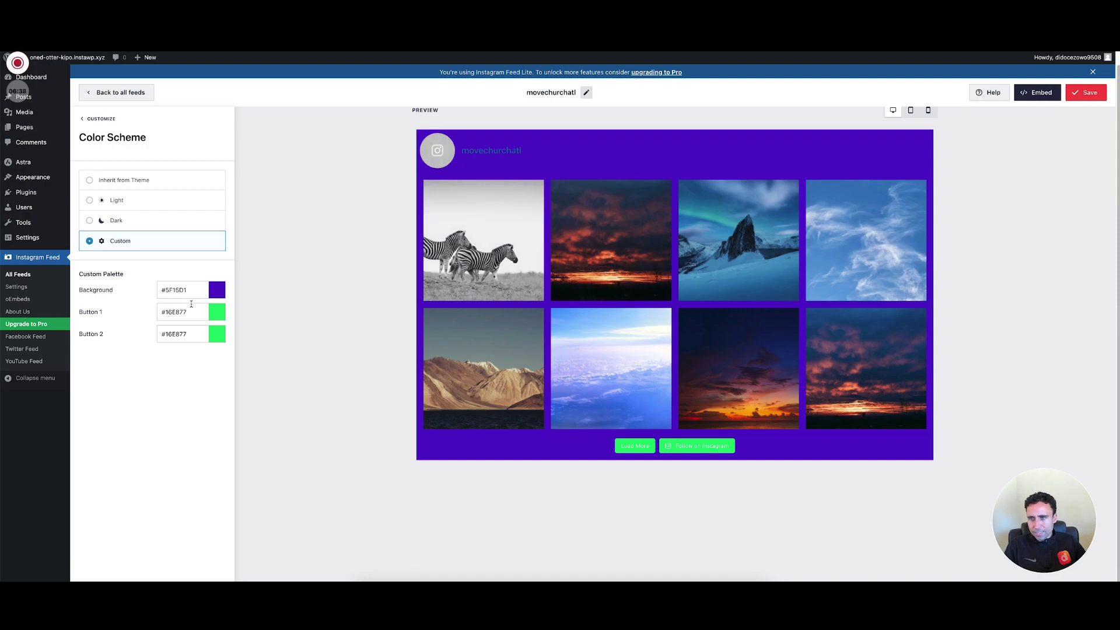
# Clear the background, Button 1 and Button 2 colors from the custom palette and leave the color scheme settings
pyautogui.moveTo(185, 290); pyautogui.dragTo(120, 330)
pyautogui.press('BackSpace')
pyautogui.press('BackSpace')
pyautogui.press('BackSpace')
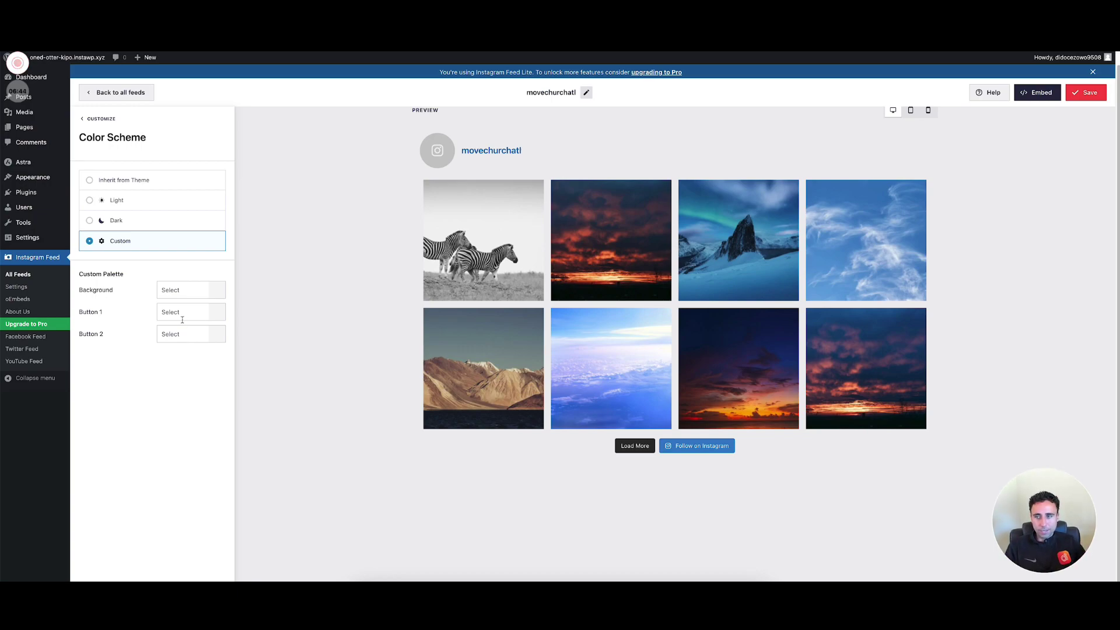
pyautogui.click(101, 119)
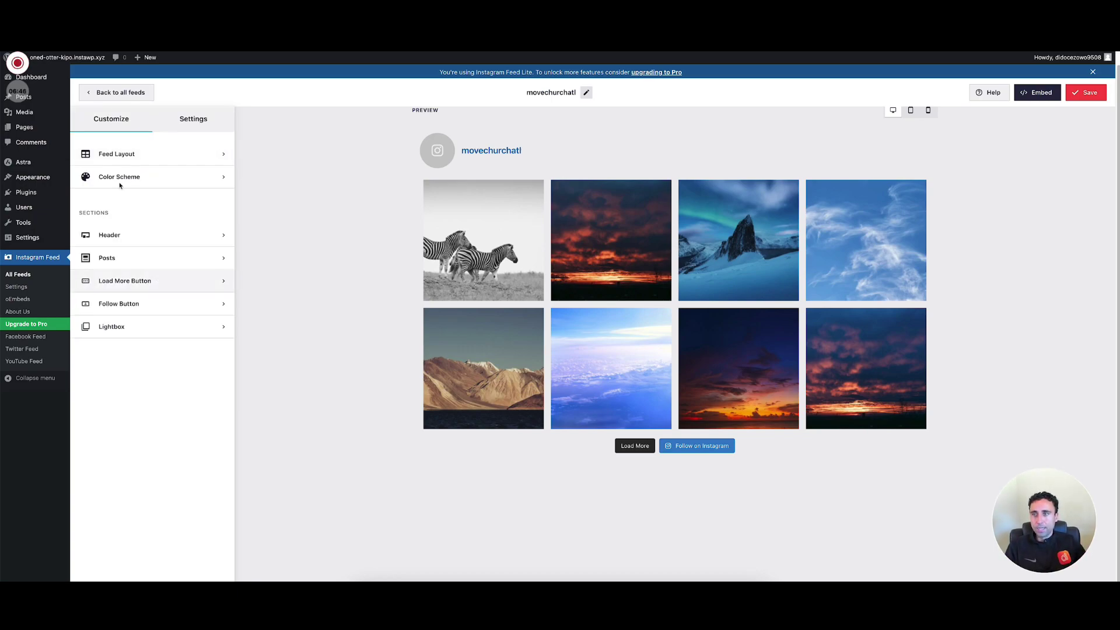
# Try disabling the feed's header and look through the header options down to Header Style
pyautogui.click(121, 237)
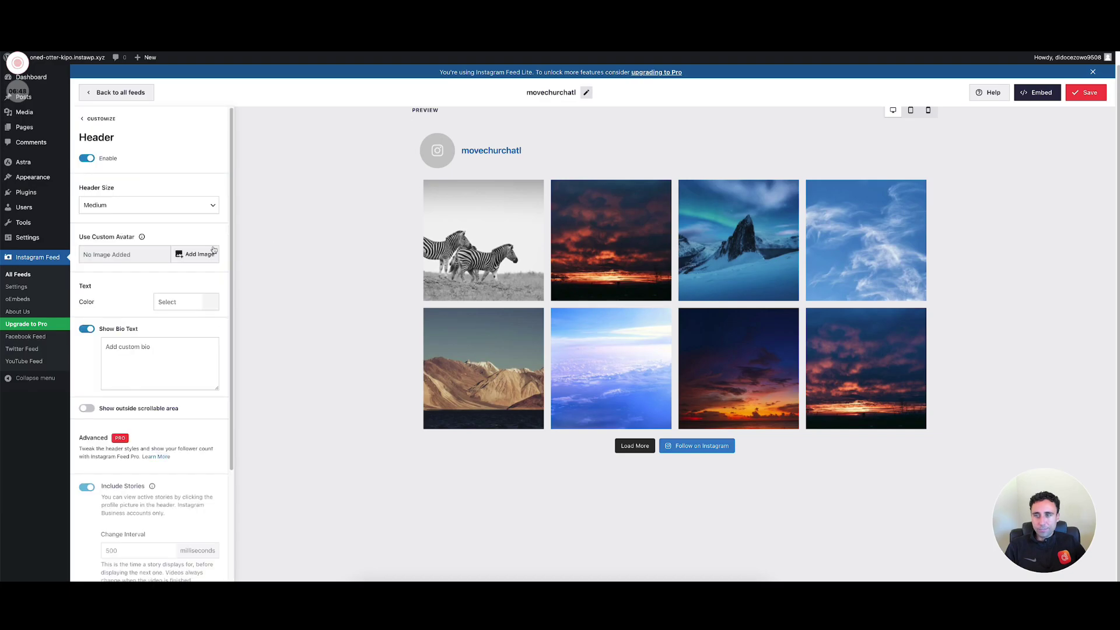
pyautogui.click(90, 158)
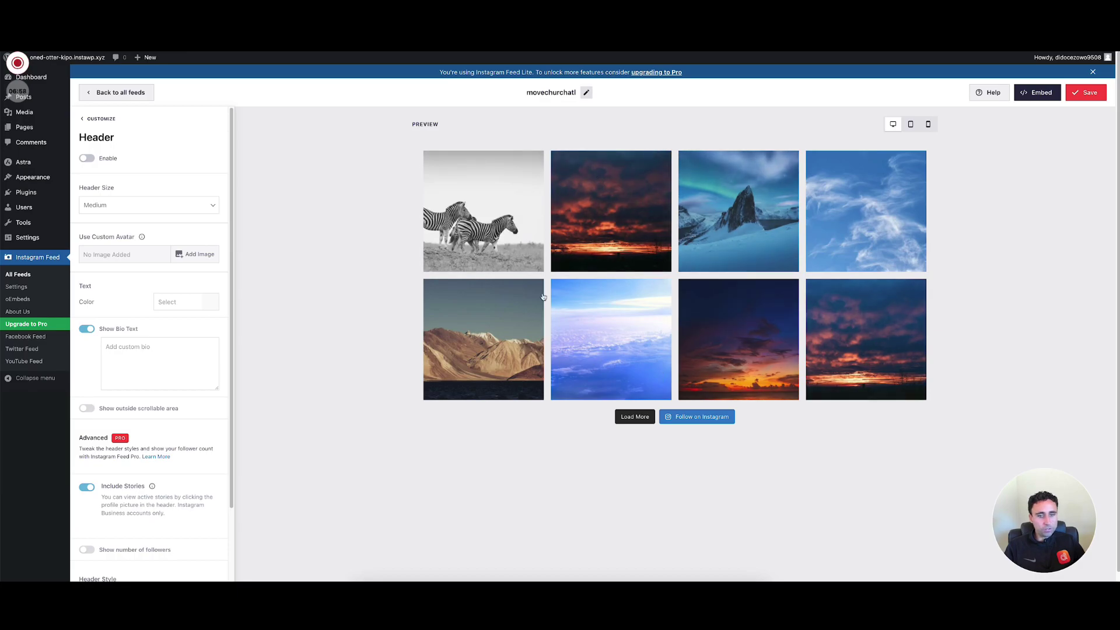
pyautogui.scroll(-3, 117, 362)
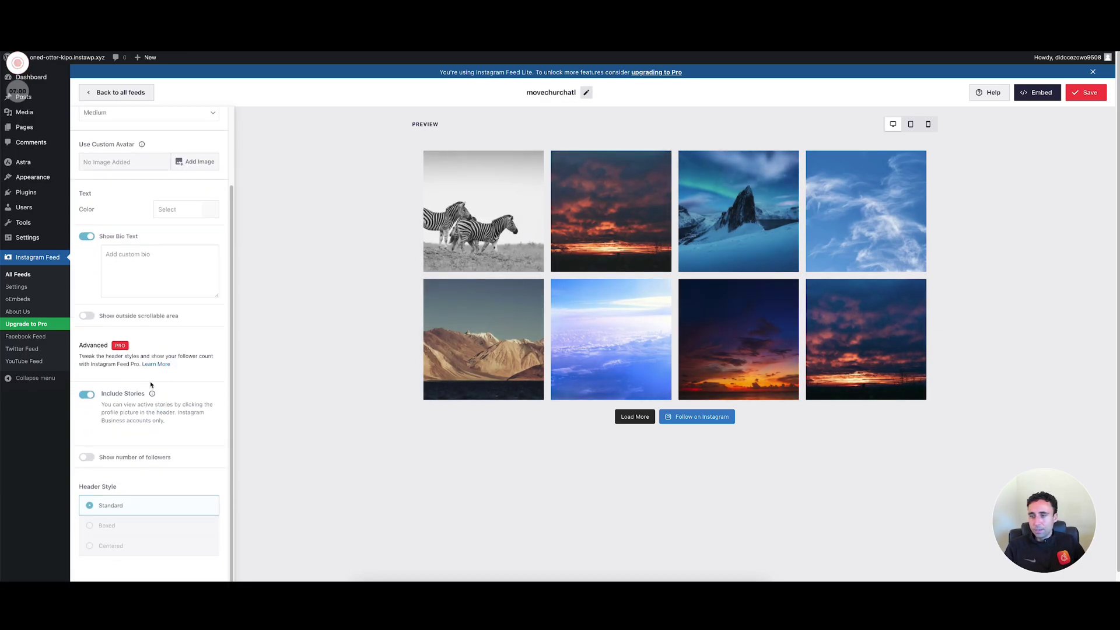
pyautogui.scroll(2, 116, 320)
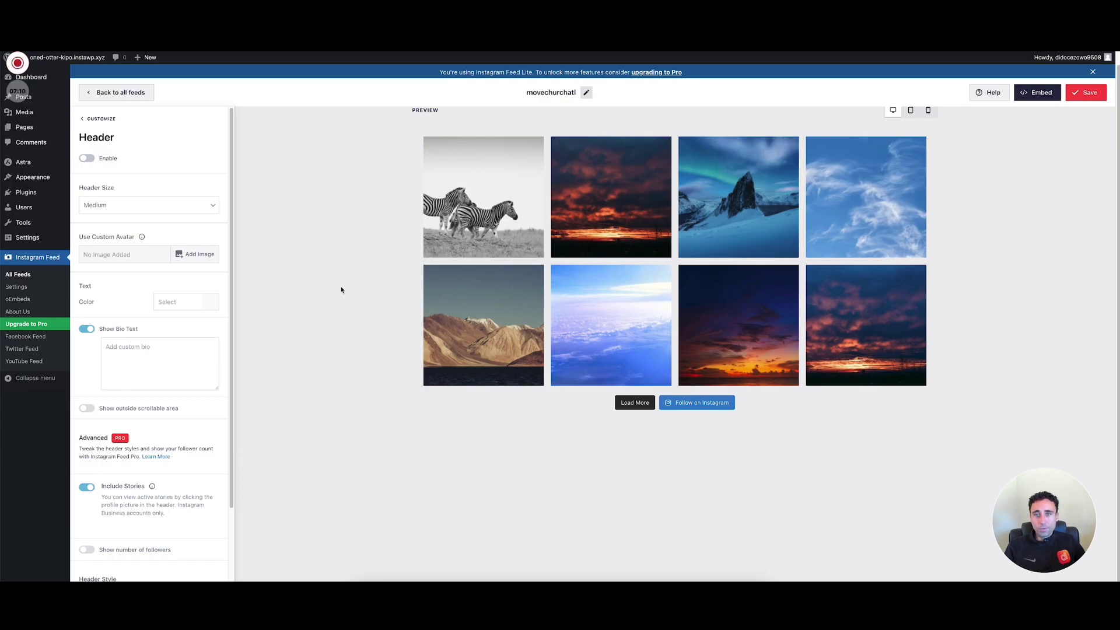
# Re-enable the feed's header and set the header size to Small
pyautogui.click(87, 159)
pyautogui.click(117, 205)
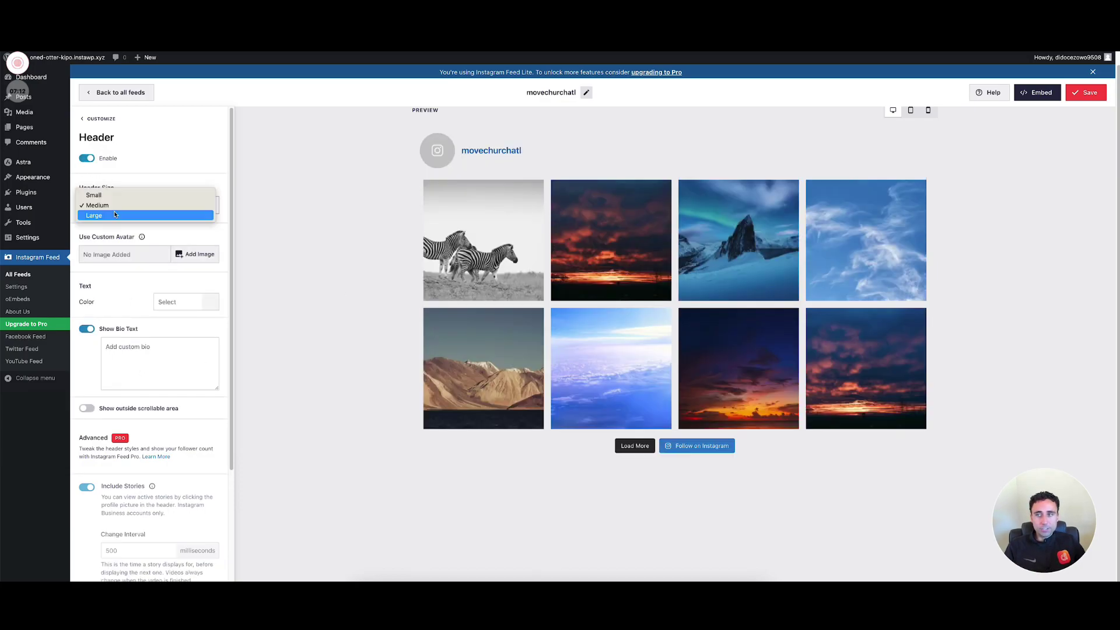
pyautogui.click(111, 195)
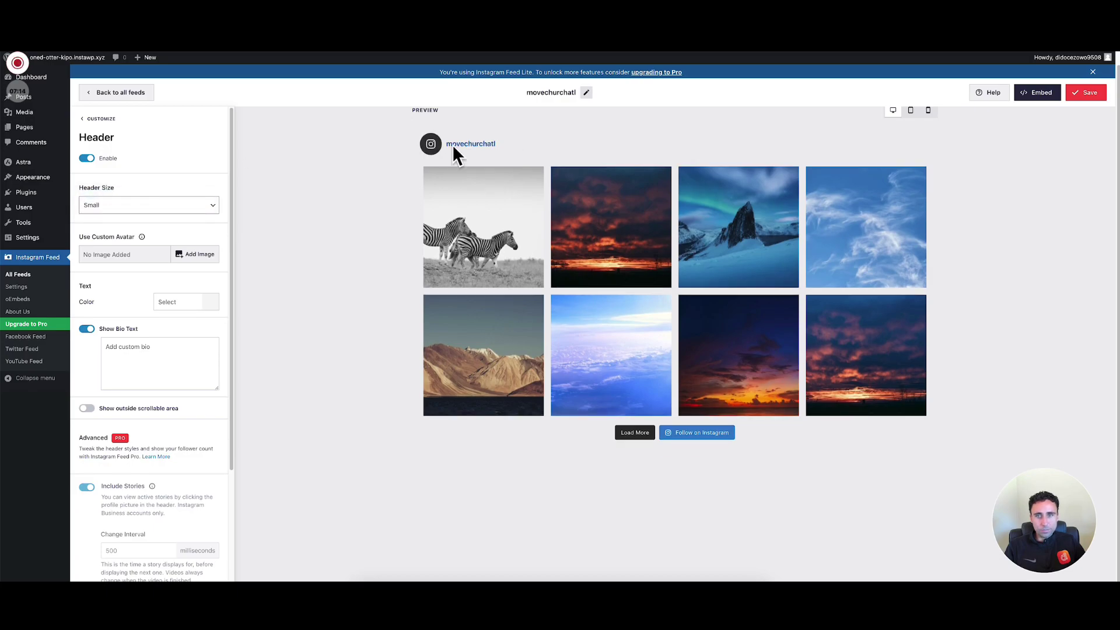
# Try the logo.png image from the media library as the header's custom avatar, and clear it
pyautogui.click(193, 255)
pyautogui.click(169, 93)
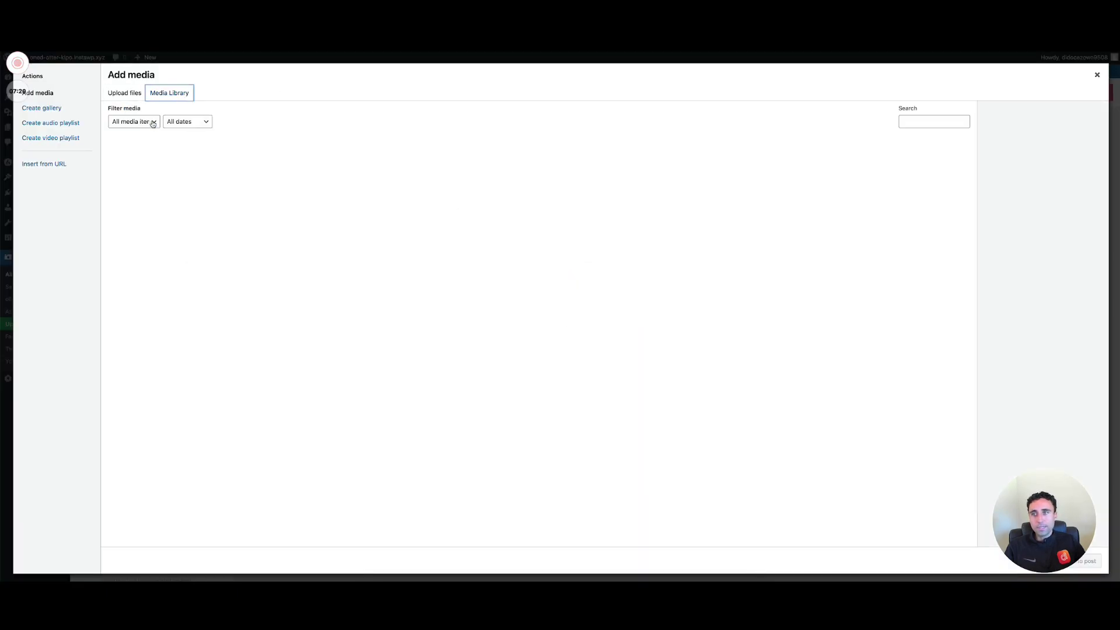
pyautogui.click(144, 170)
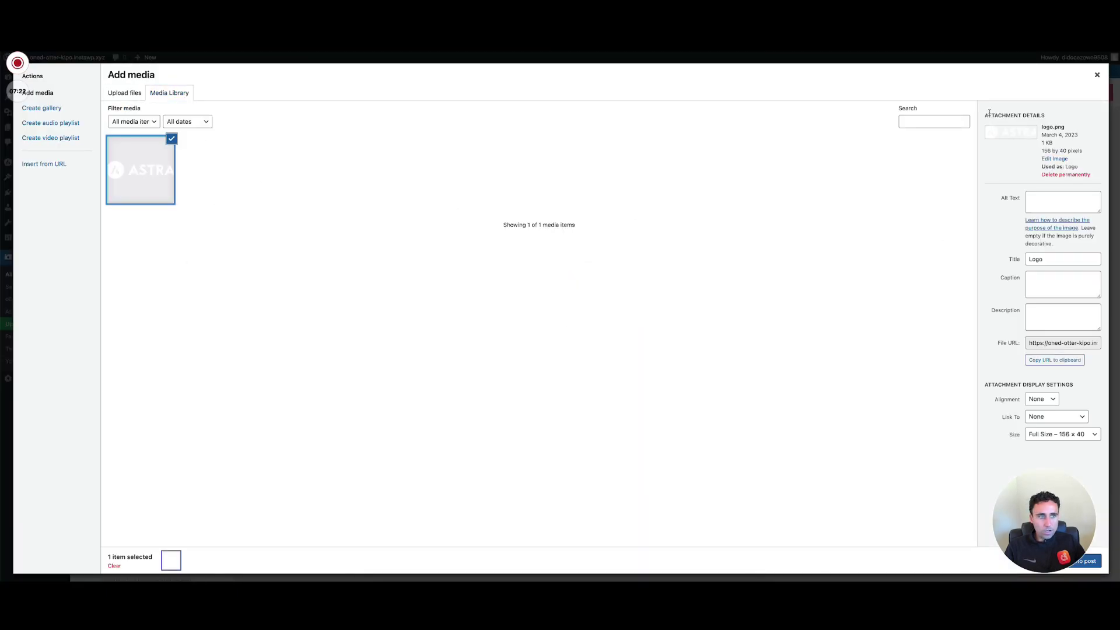
pyautogui.click(1075, 561)
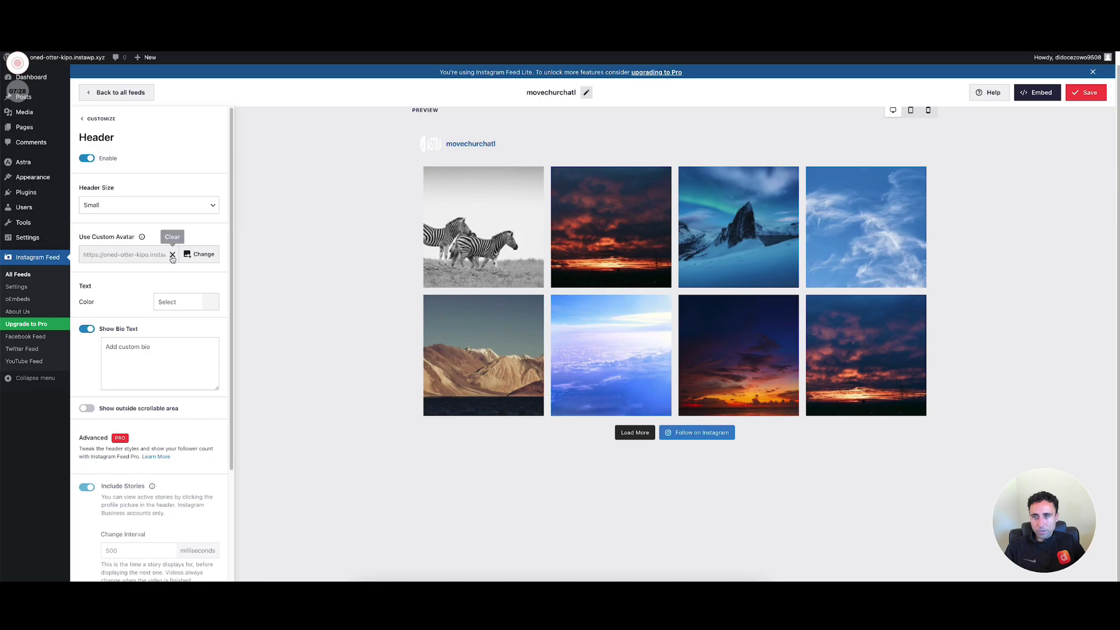
pyautogui.click(172, 255)
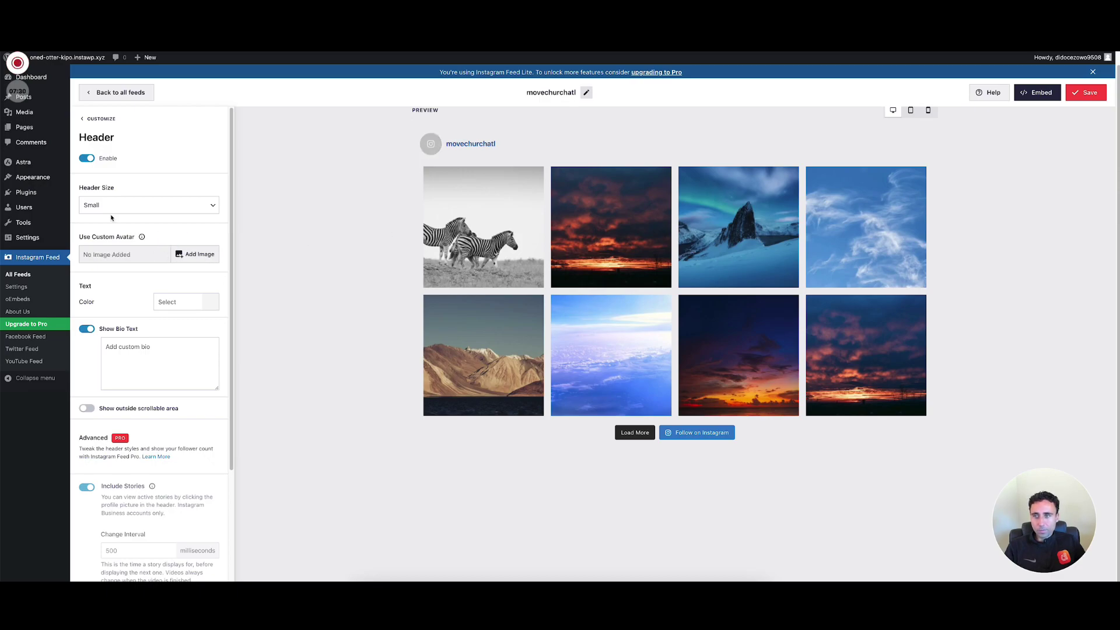
# Disable the feed's header and look over the remaining header options
pyautogui.click(90, 161)
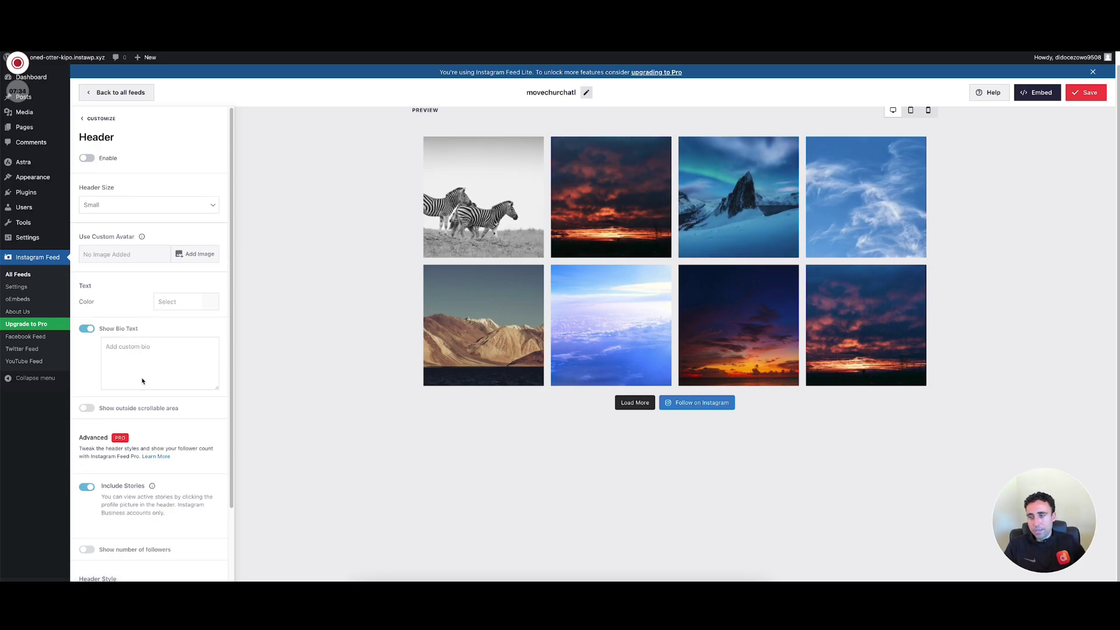
pyautogui.scroll(-3, 142, 381)
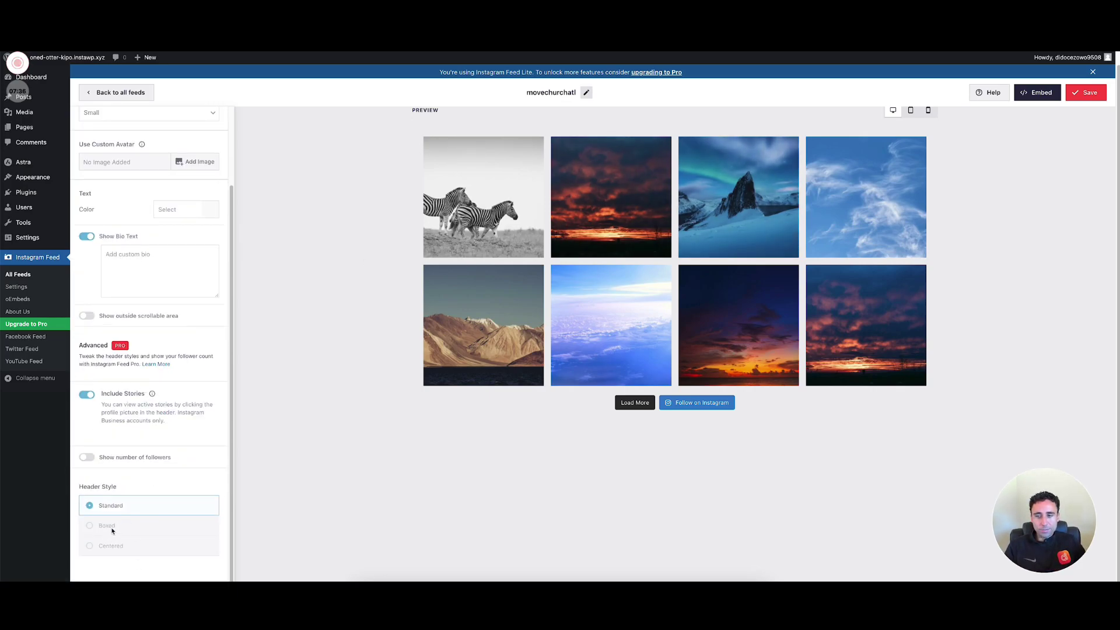
pyautogui.scroll(3, 172, 374)
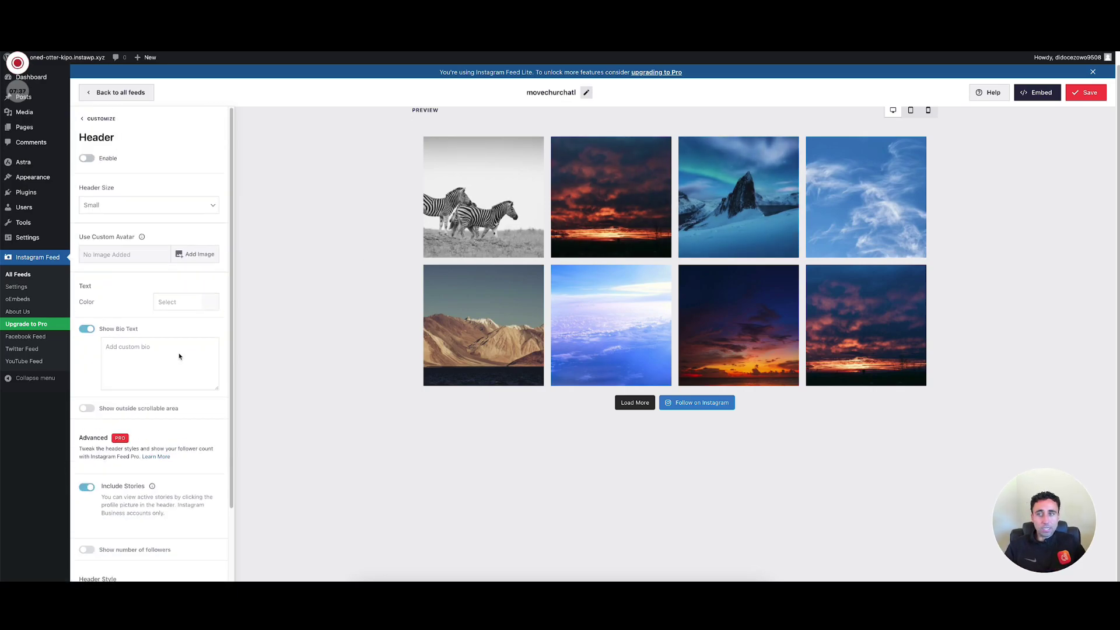
# Try the Thumbnail (150x150), Medium (320x320) and Full size (640x640) resolutions for the posts' images, and return to Auto-detect (recommended)
pyautogui.click(102, 121)
pyautogui.click(117, 257)
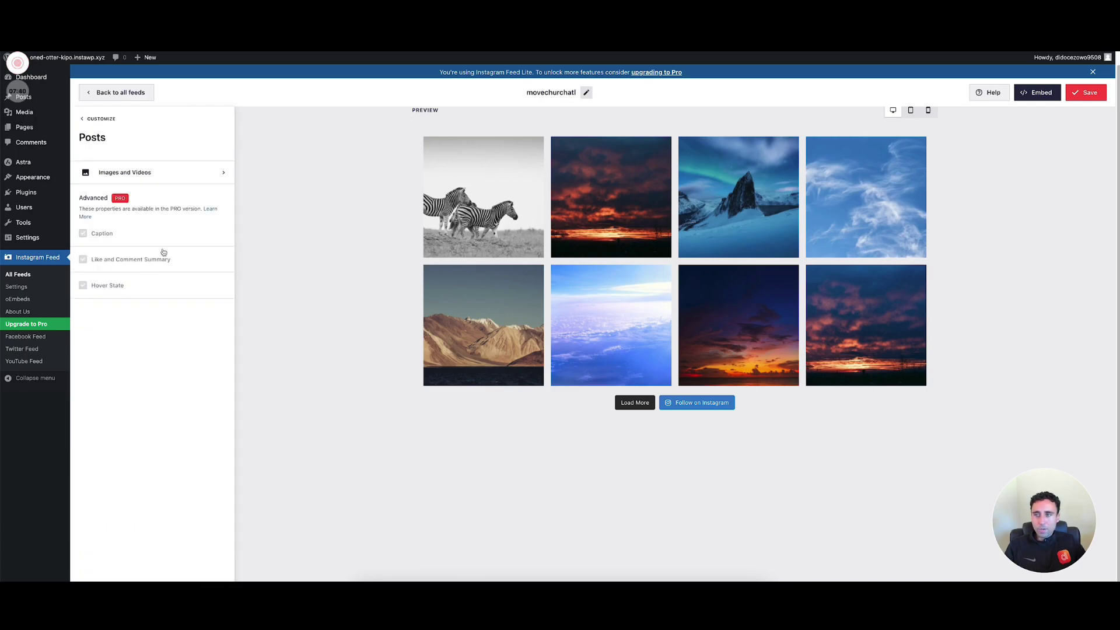
pyautogui.click(133, 179)
pyautogui.click(122, 220)
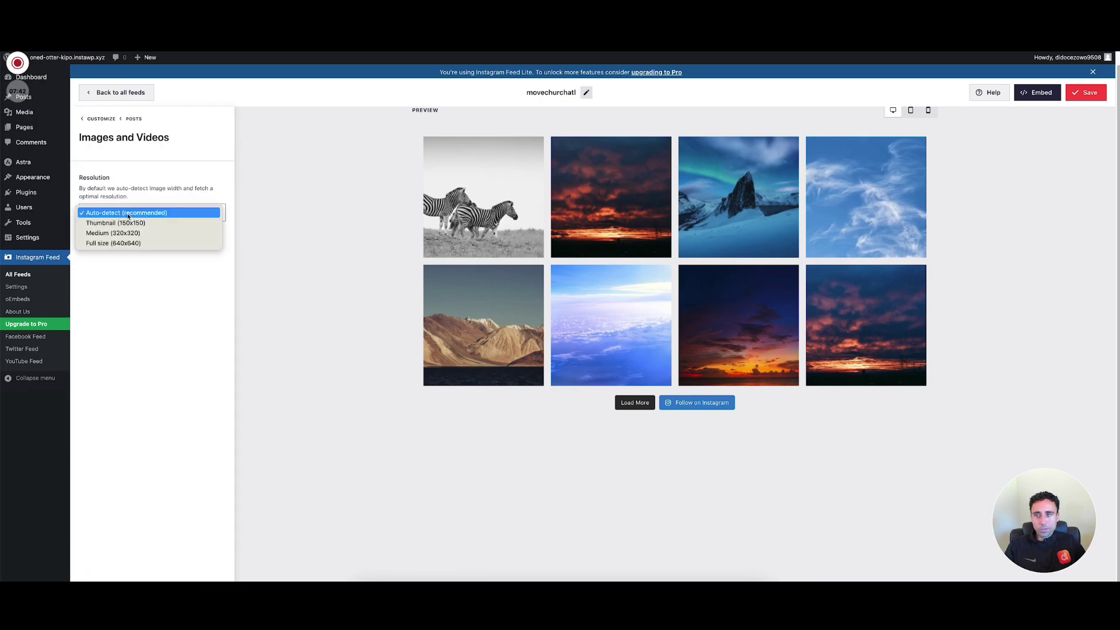
pyautogui.click(126, 225)
pyautogui.click(128, 213)
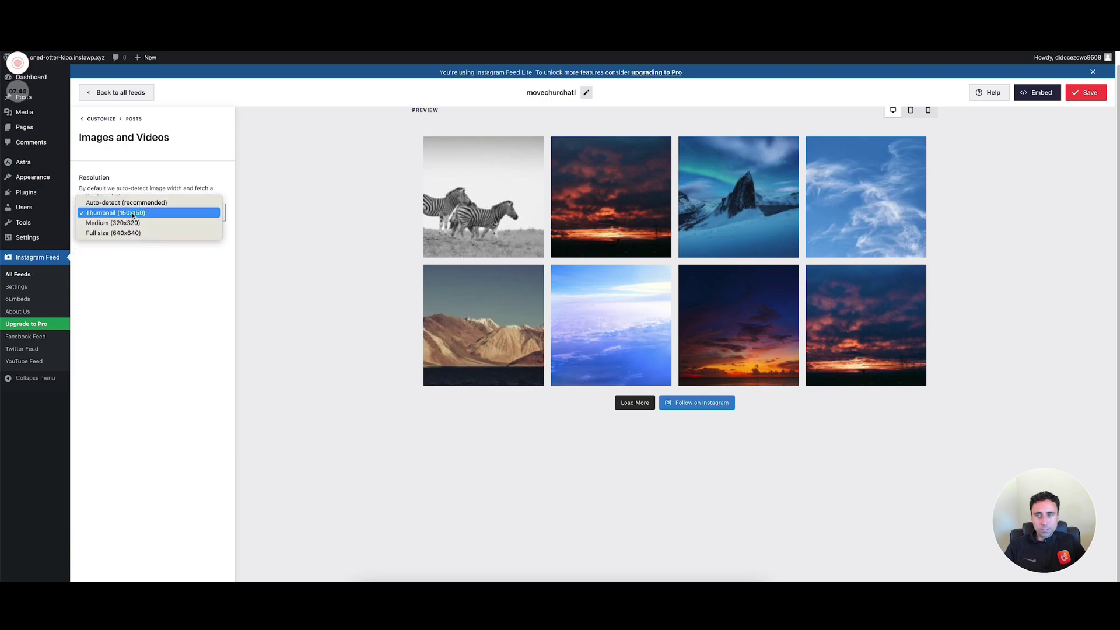
pyautogui.click(133, 222)
pyautogui.click(135, 215)
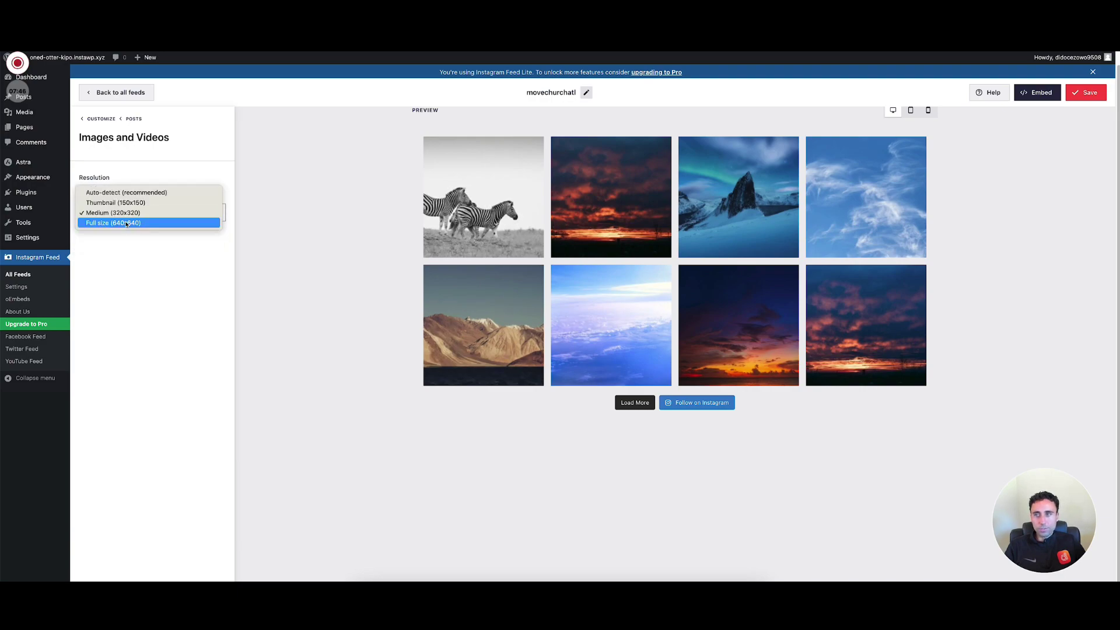
pyautogui.click(135, 224)
pyautogui.click(141, 207)
pyautogui.click(127, 182)
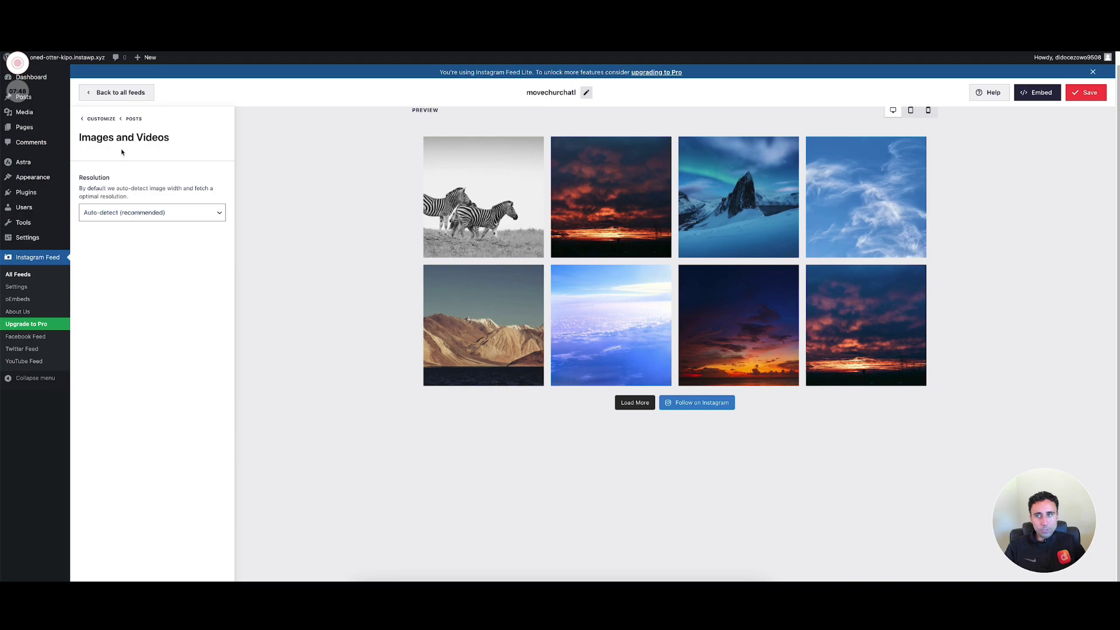
# Try disabling the feed's Load More button, re-enable it and test it in the preview
pyautogui.click(96, 119)
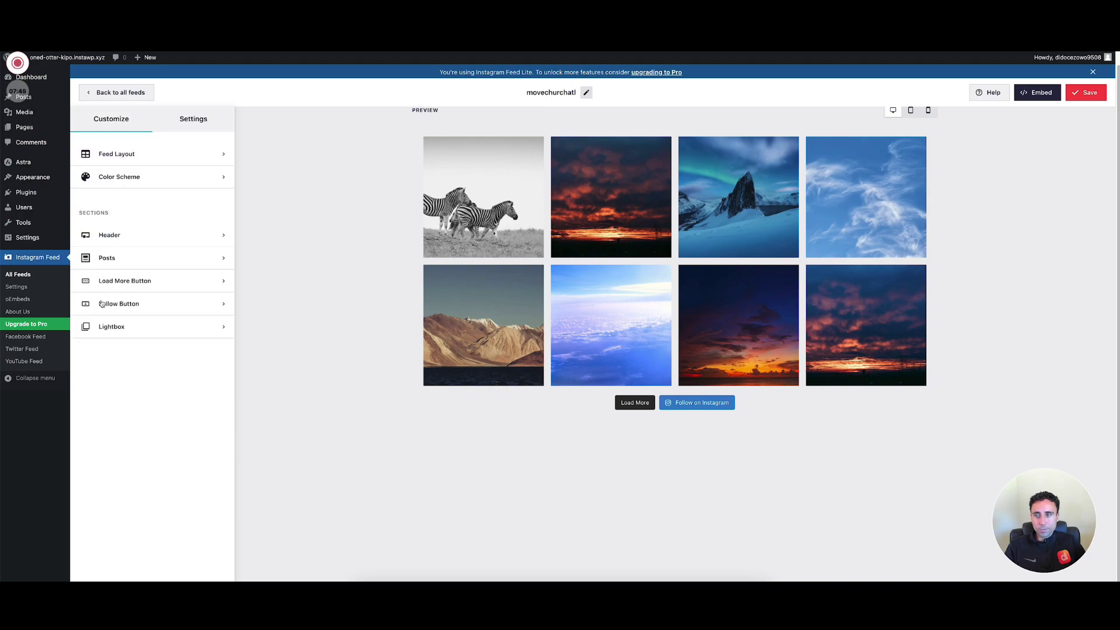
pyautogui.click(131, 282)
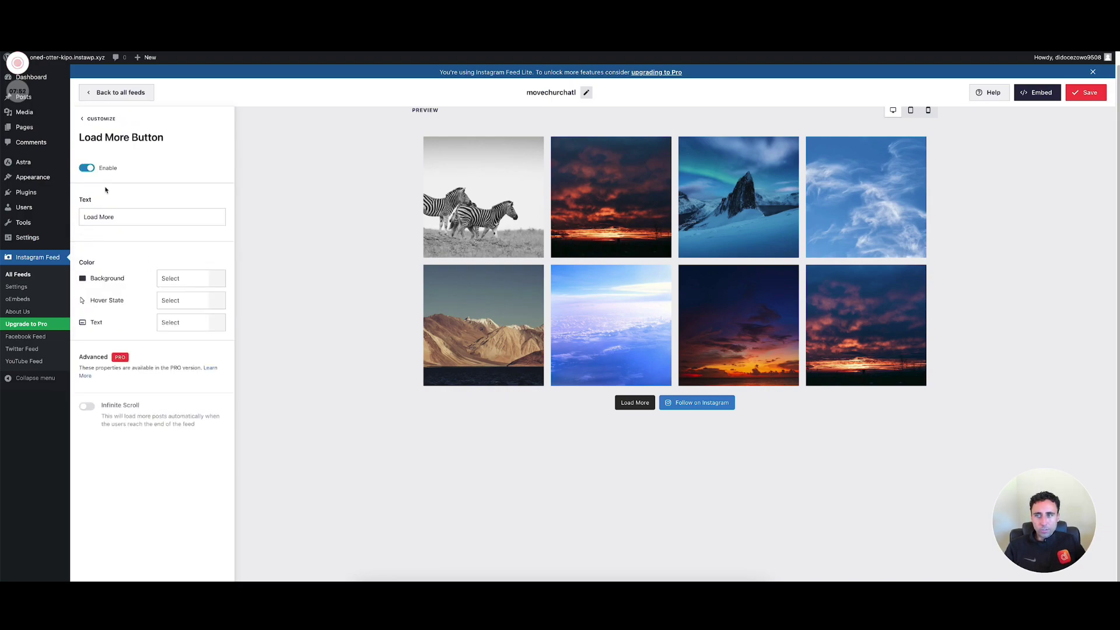
pyautogui.click(86, 169)
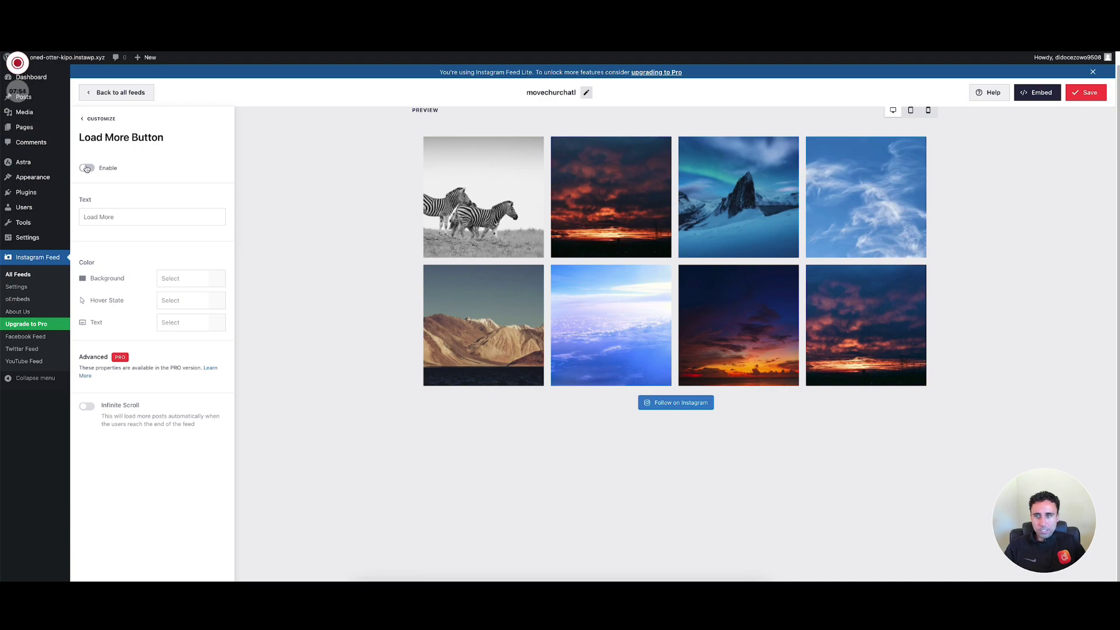
pyautogui.click(87, 169)
pyautogui.click(636, 408)
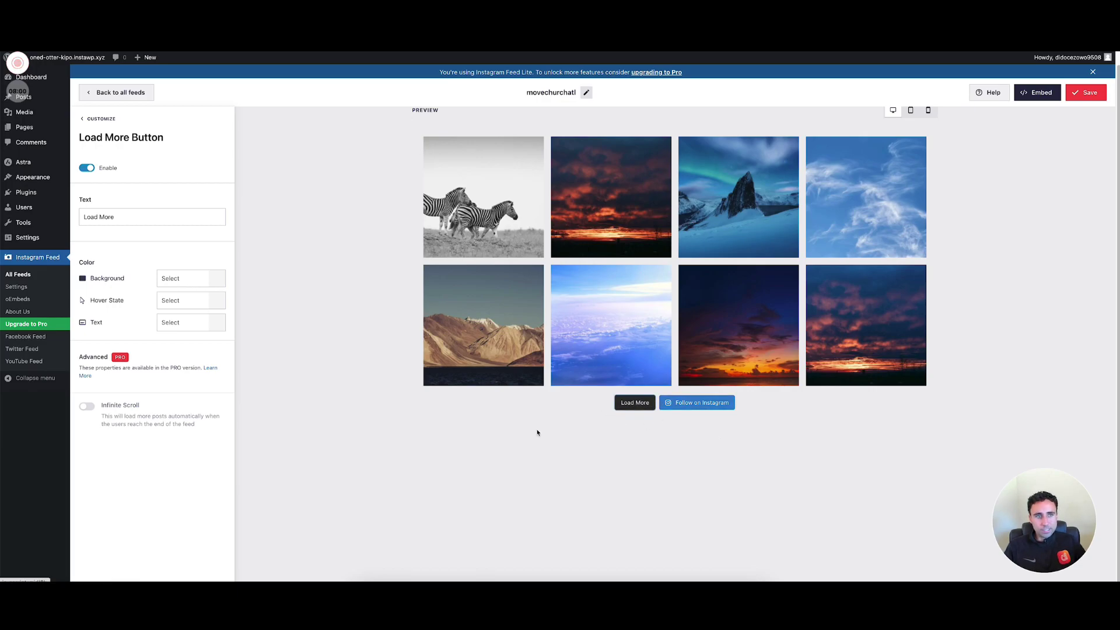
pyautogui.scroll(1, 584, 397)
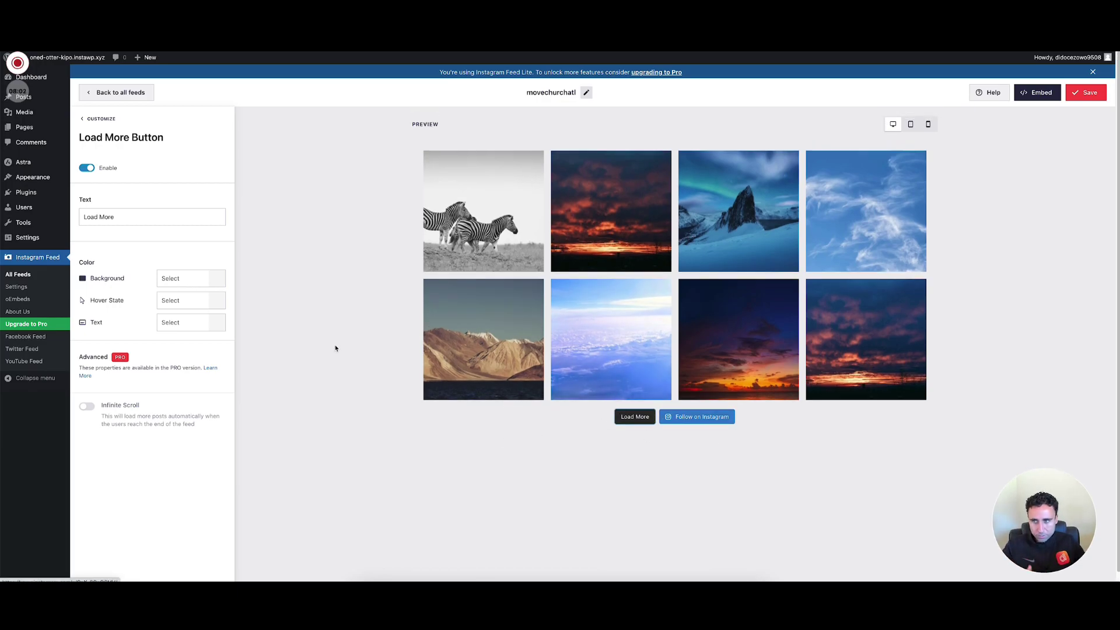
pyautogui.click(669, 475)
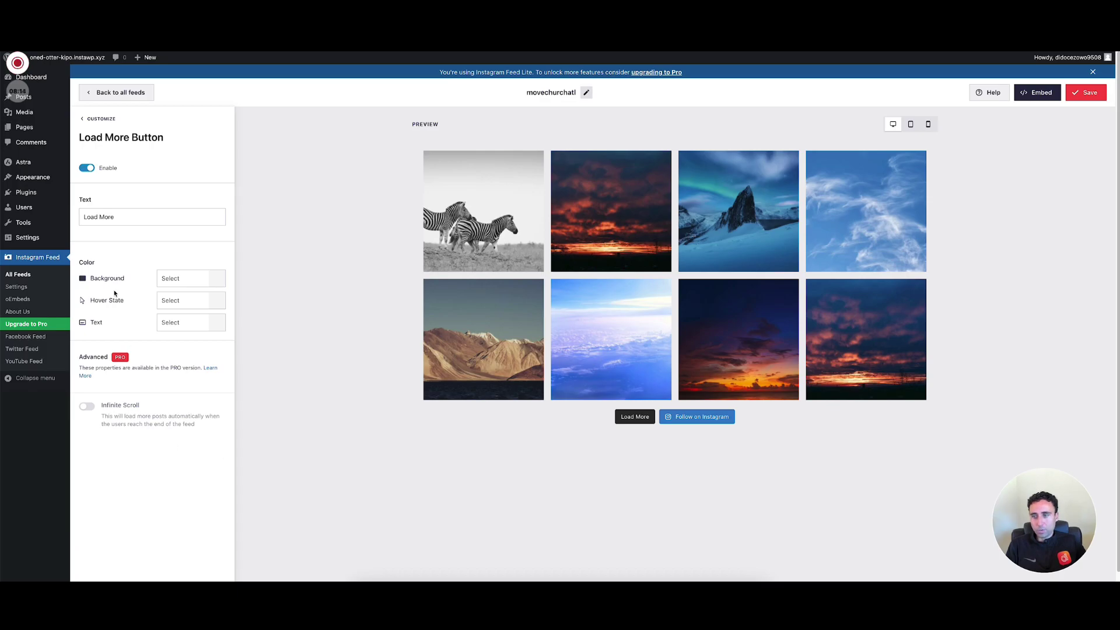
# Disable the feed's Follow on Instagram button
pyautogui.click(89, 118)
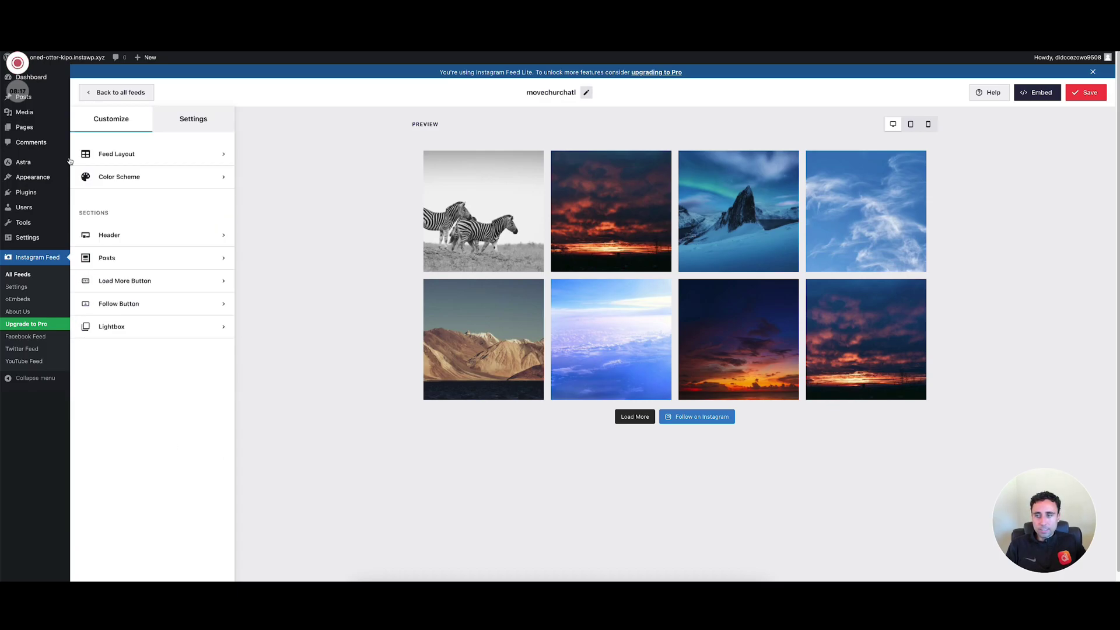
pyautogui.click(144, 306)
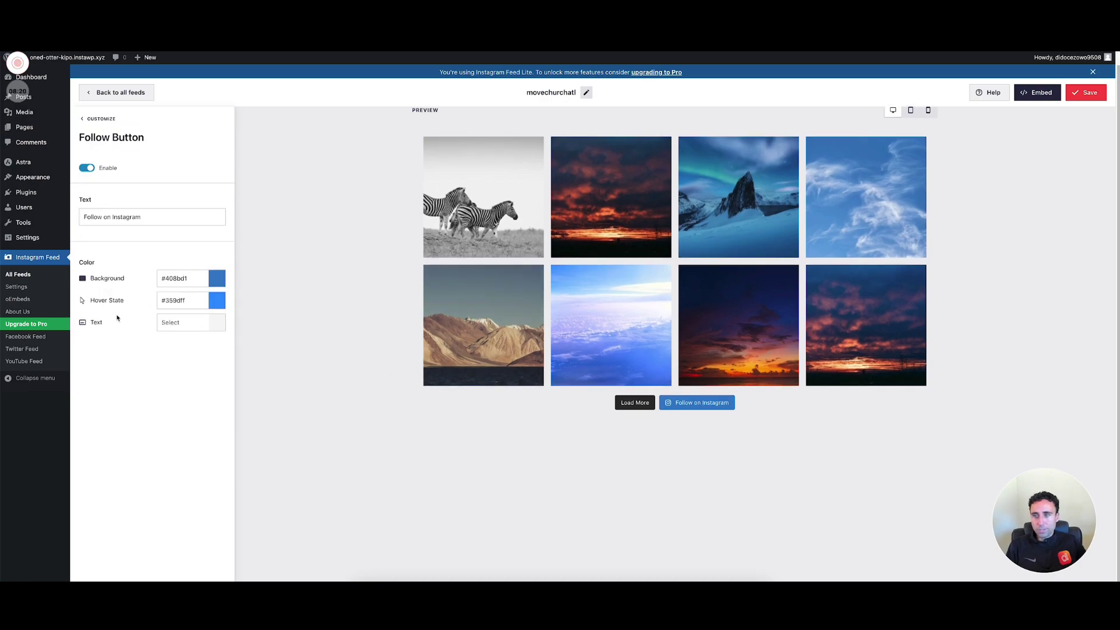
pyautogui.click(87, 169)
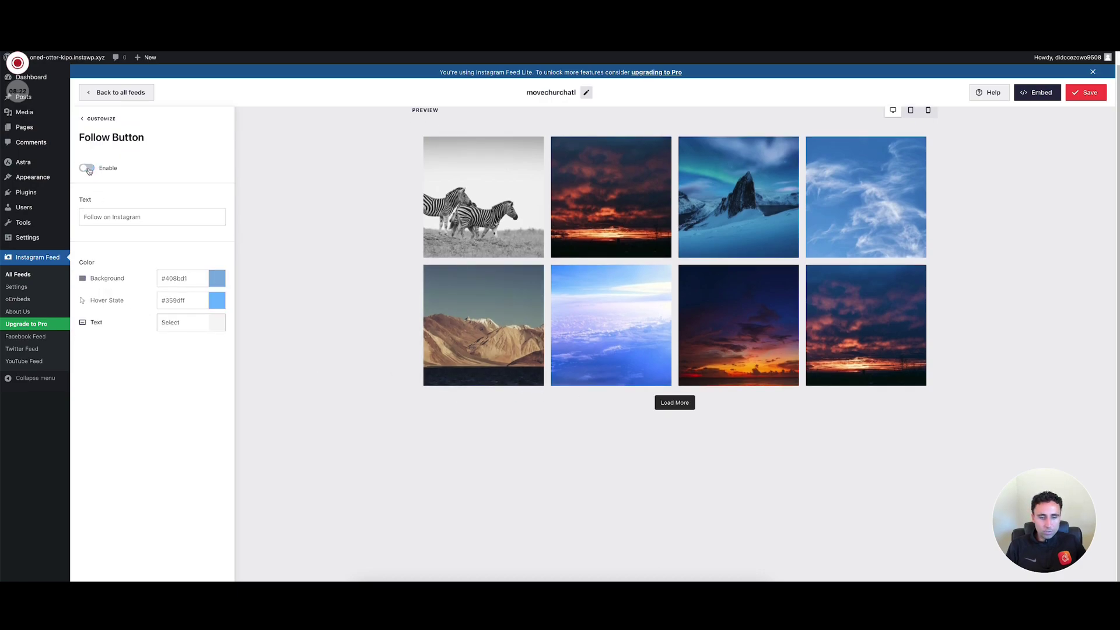
# Re-enable the feed's Follow on Instagram button and look over the Lightbox options
pyautogui.click(89, 169)
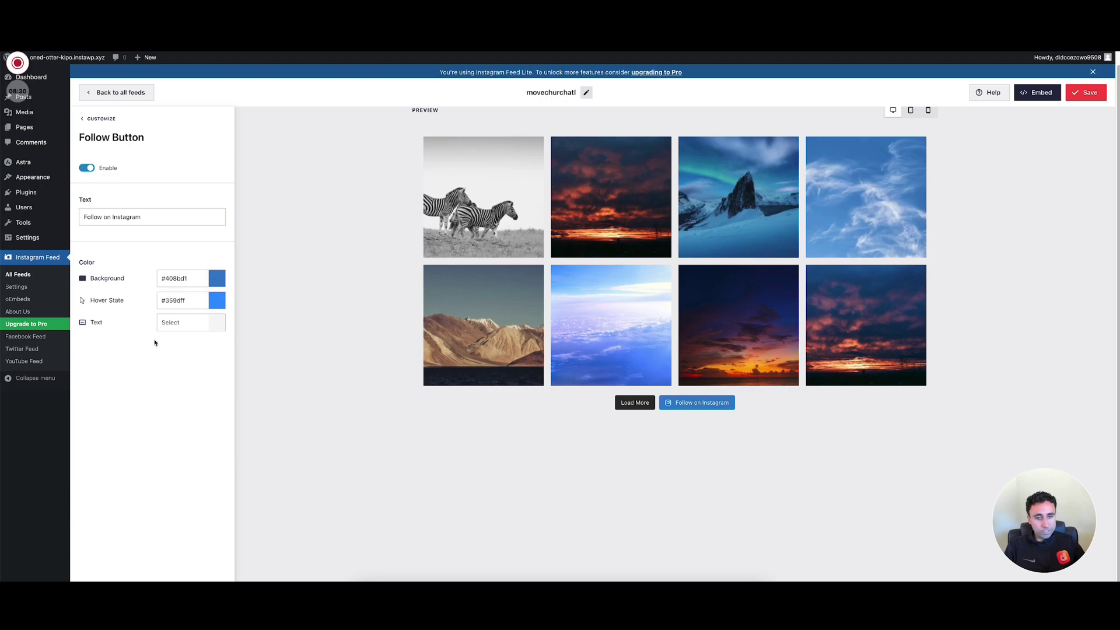
pyautogui.click(98, 118)
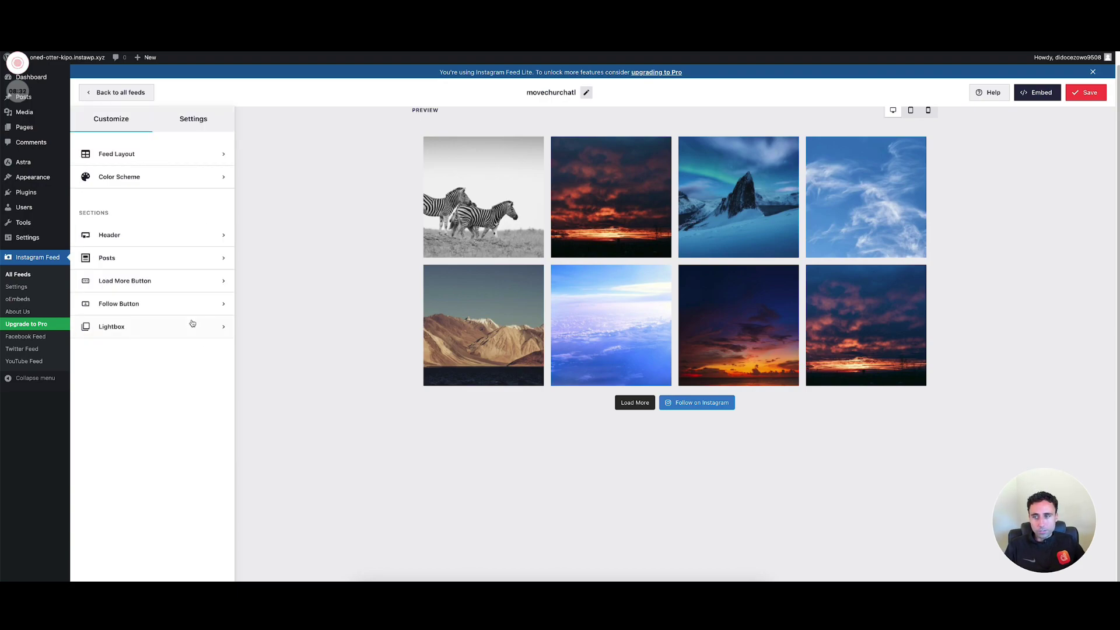
pyautogui.click(168, 327)
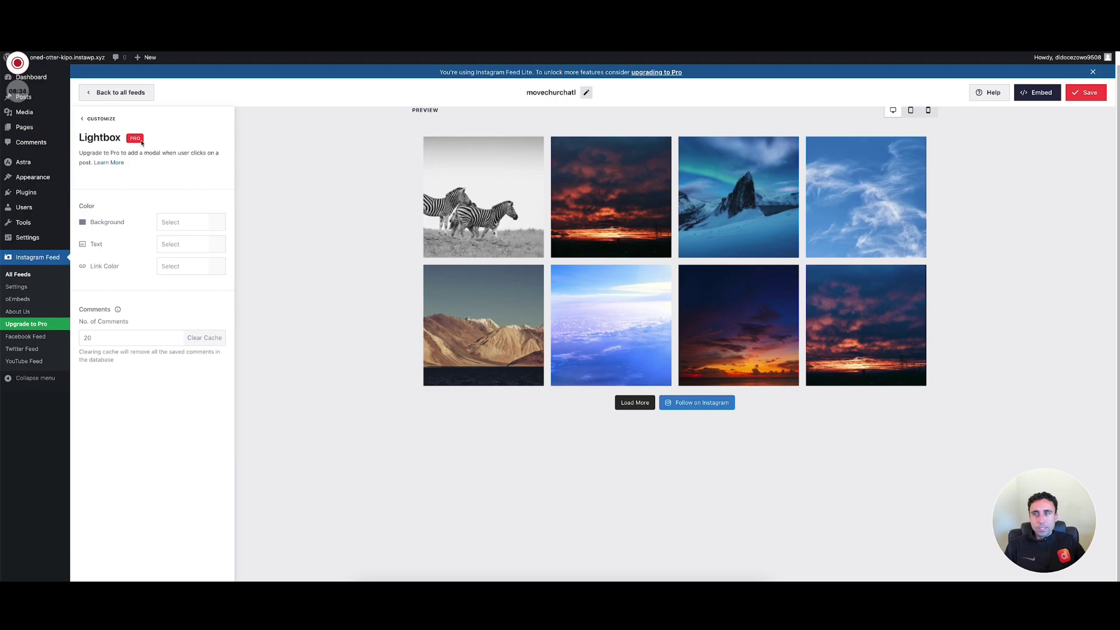
pyautogui.click(104, 118)
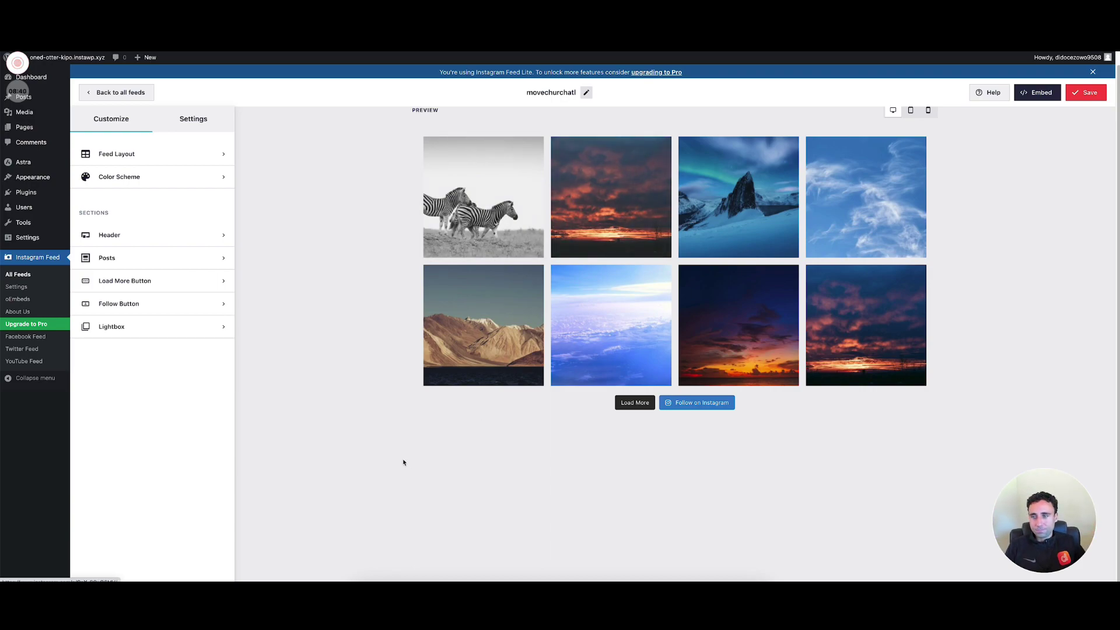
pyautogui.scroll(1, 443, 466)
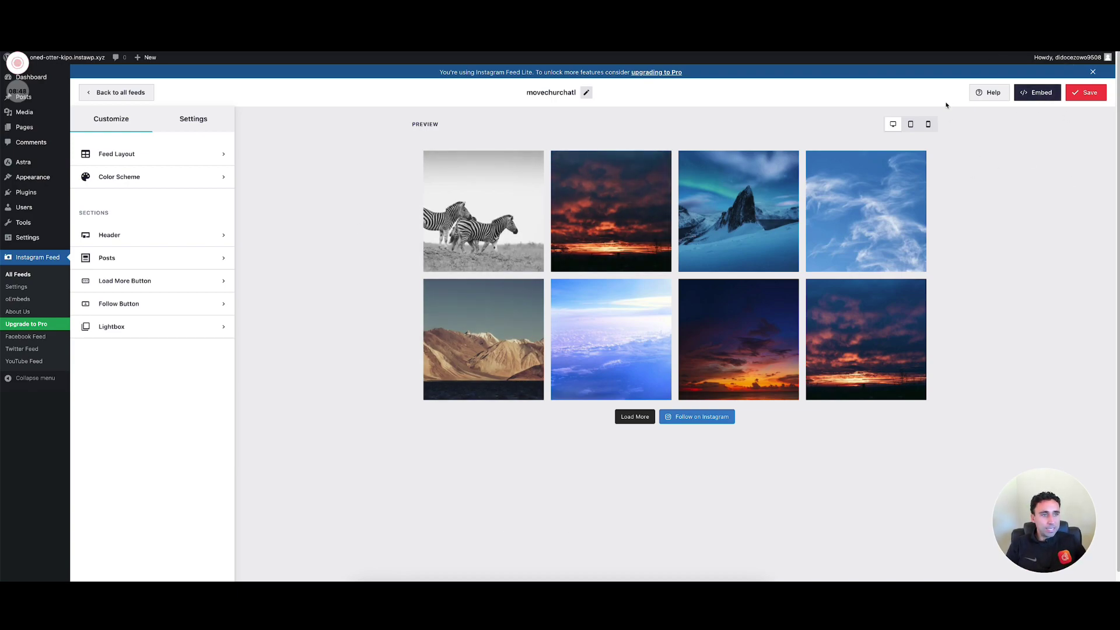
# Copy the feed's embed shortcode [instagram-feed feed=1] and close the embed dialog
pyautogui.click(1032, 91)
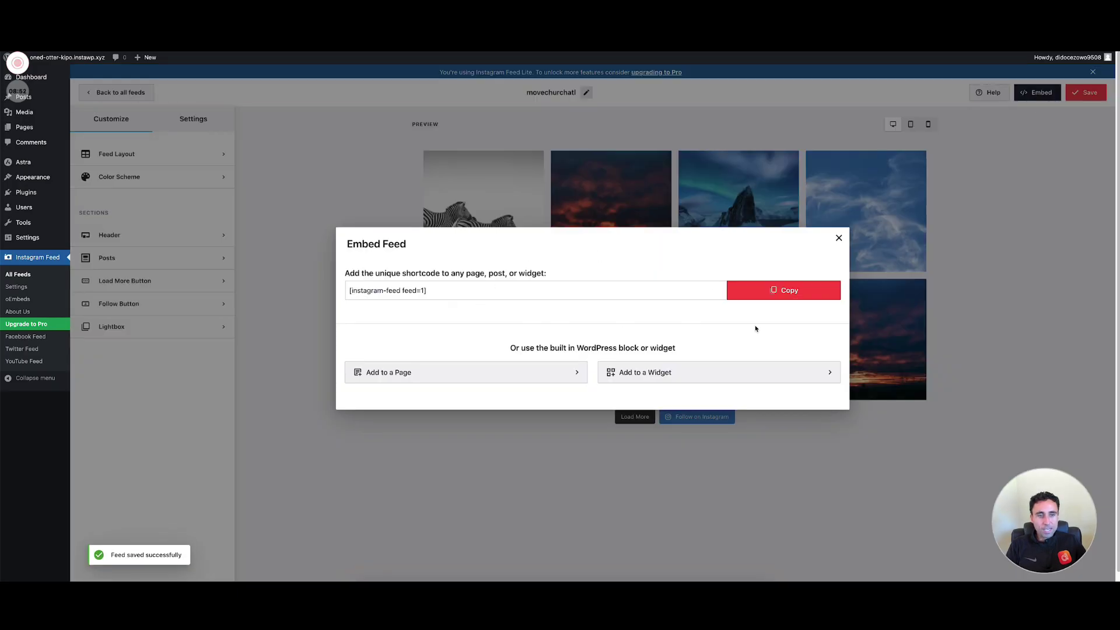
pyautogui.moveTo(434, 290); pyautogui.dragTo(302, 280)
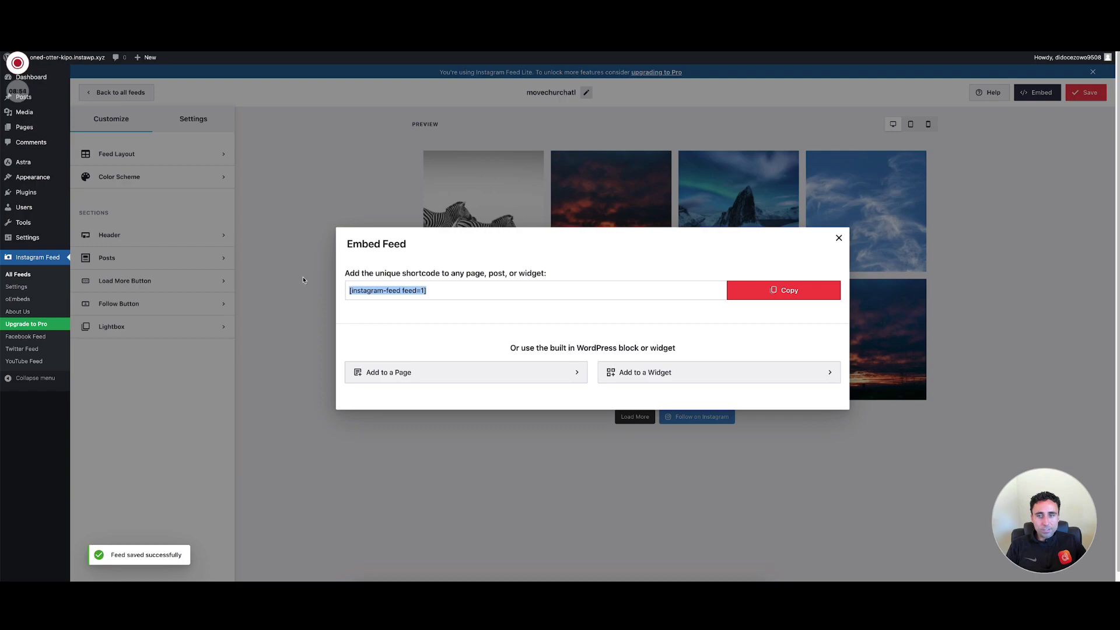
pyautogui.click(445, 291)
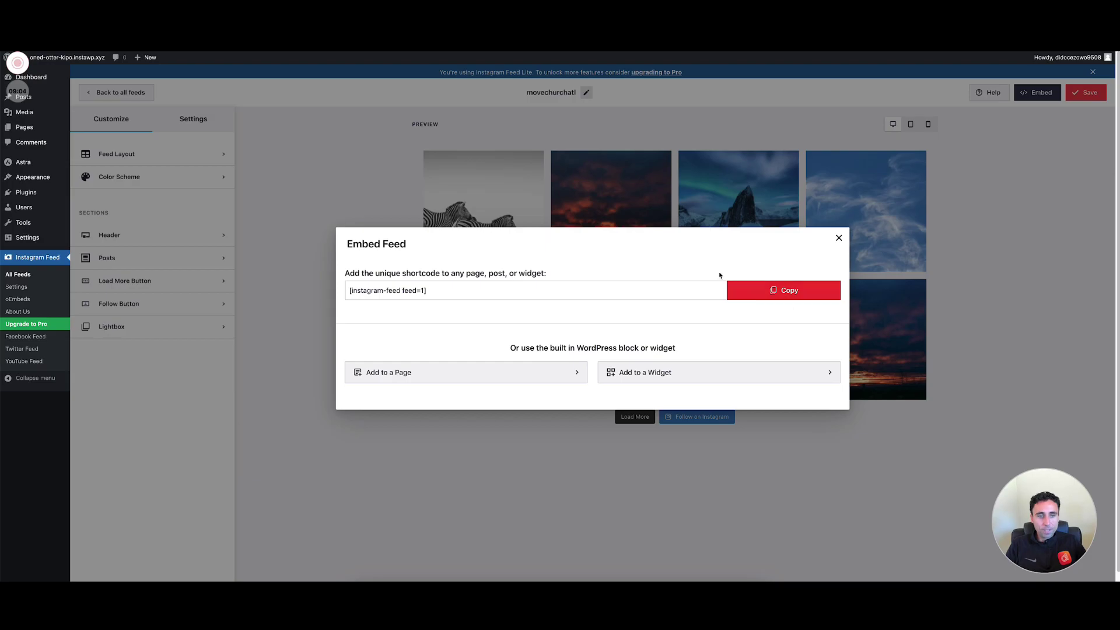
pyautogui.click(780, 292)
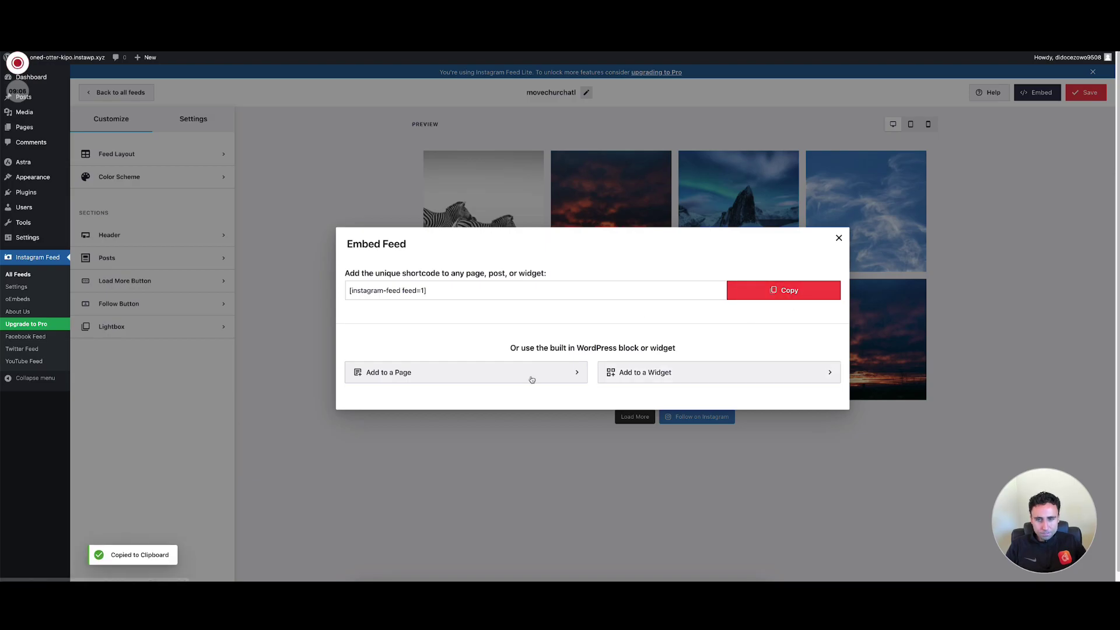
pyautogui.click(839, 240)
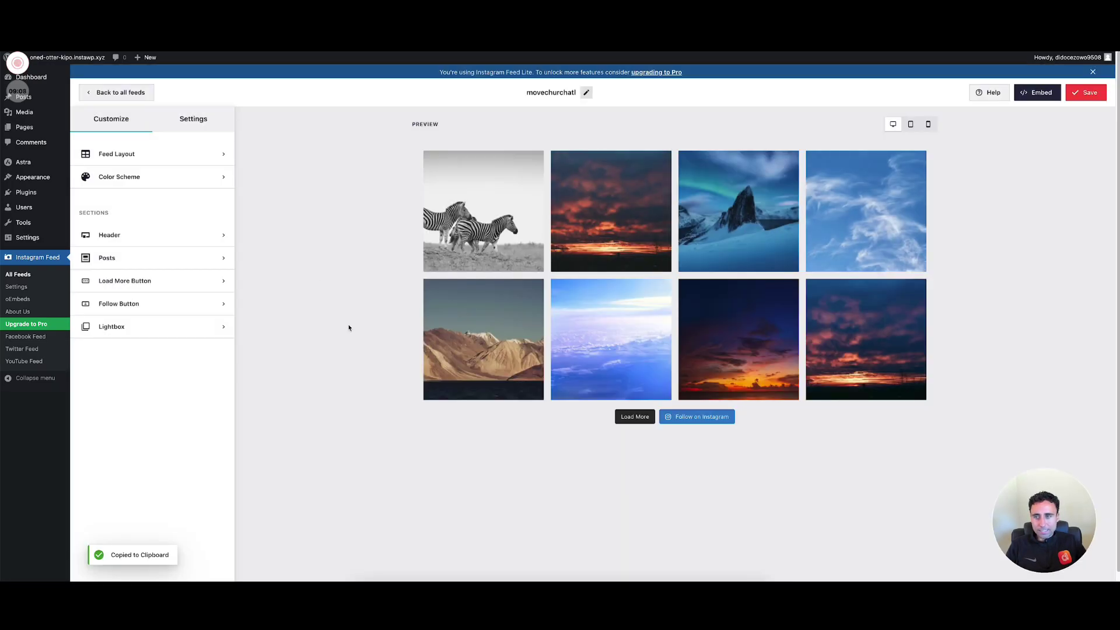
# Save the customized feed and dismiss the upgrade banner
pyautogui.click(1086, 92)
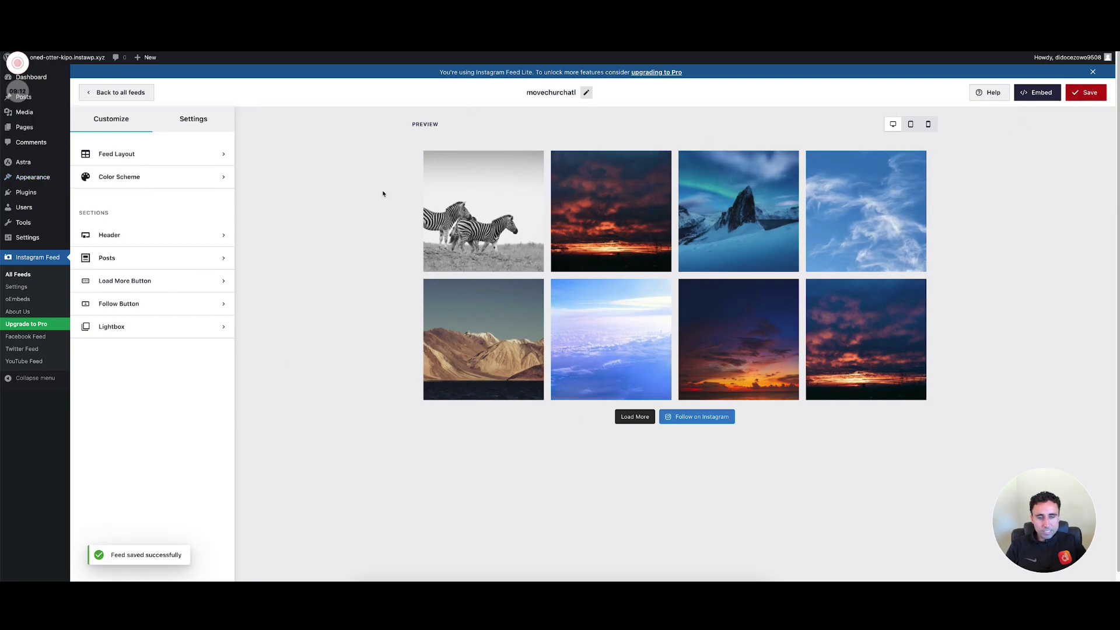
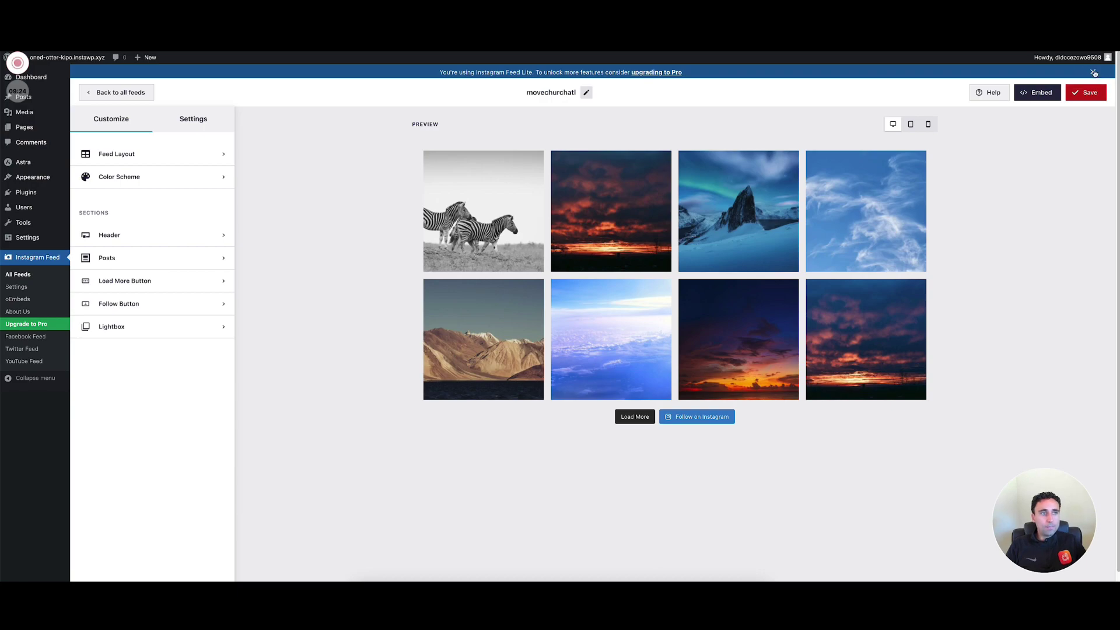
pyautogui.click(1093, 72)
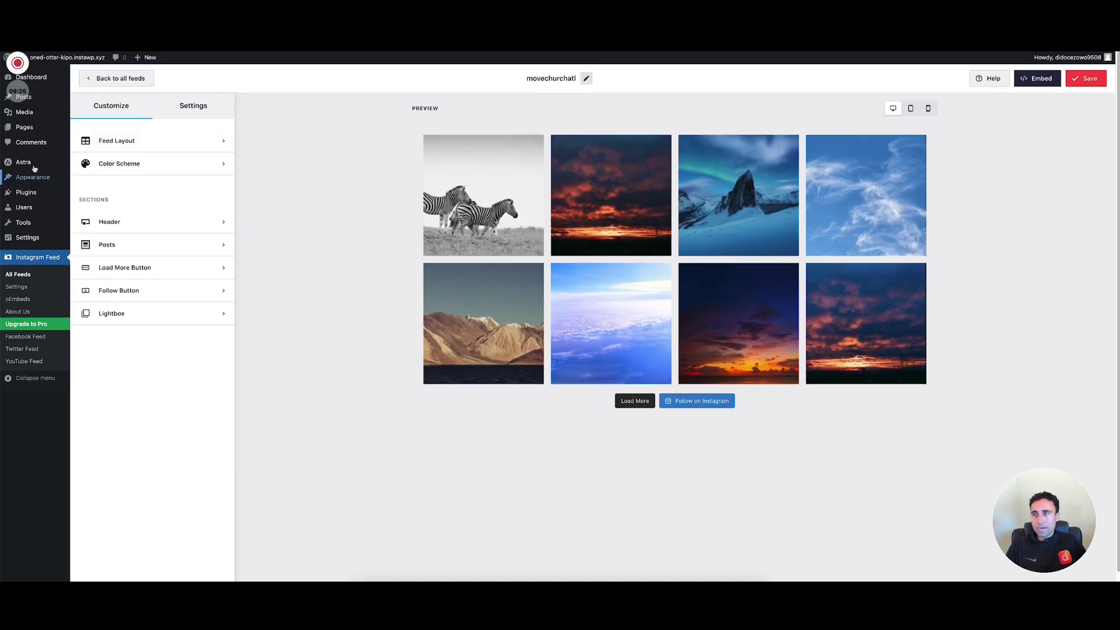
# Open the site's Home page for editing
pyautogui.click(28, 128)
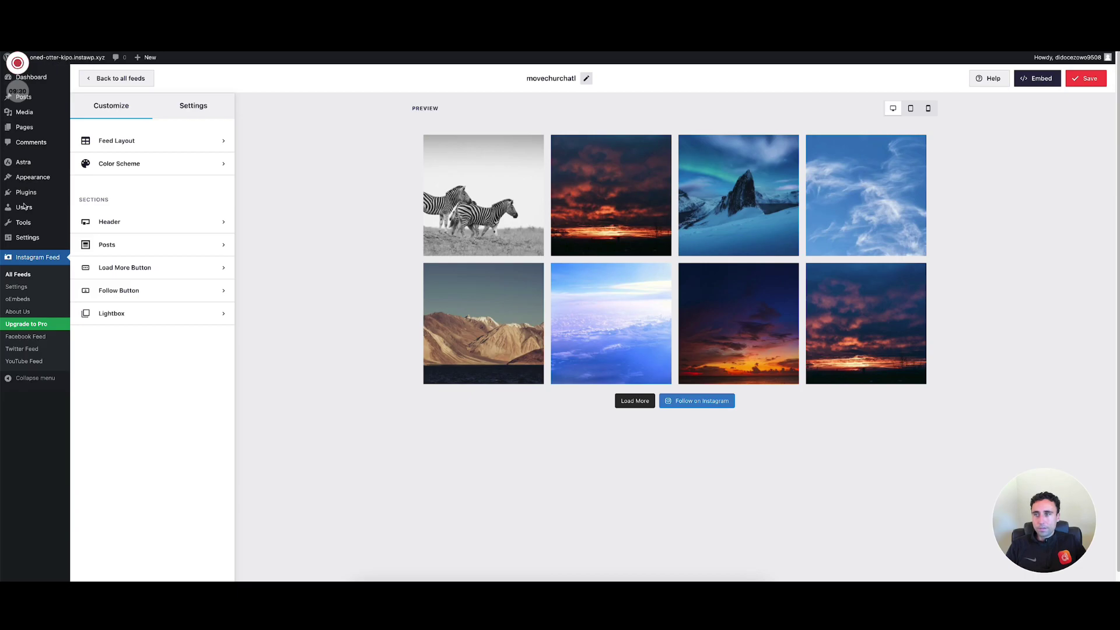
pyautogui.moveTo(18, 65)
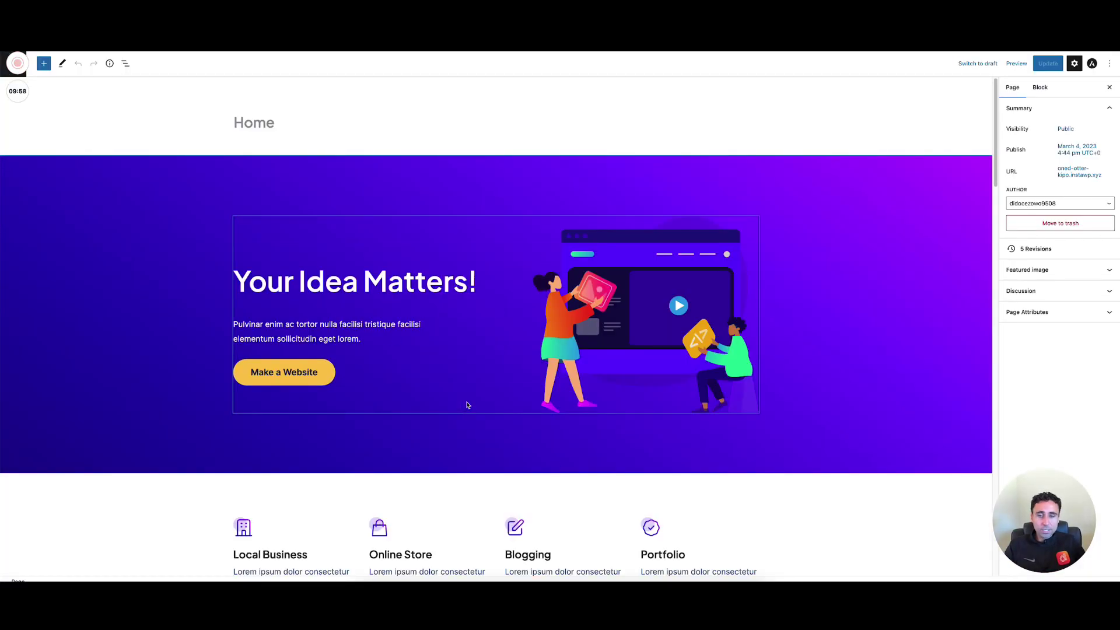
# Look through the Home page's sections from the hero to the end of the page for a place for the feed
pyautogui.scroll(-3, 593, 455)
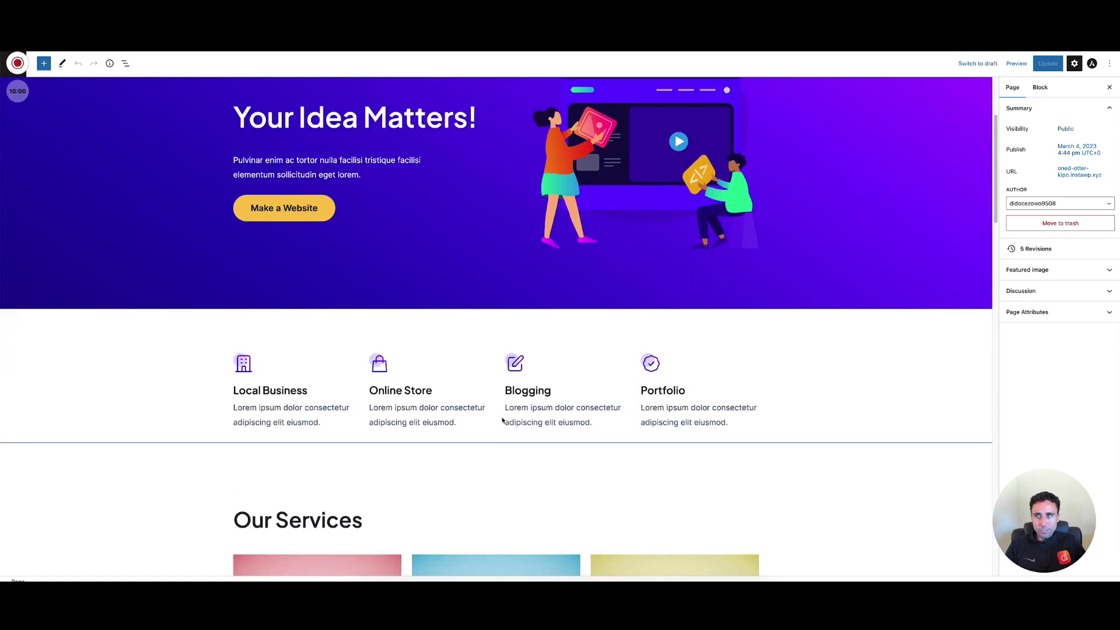
pyautogui.scroll(-2, 502, 420)
pyautogui.scroll(-4, 480, 370)
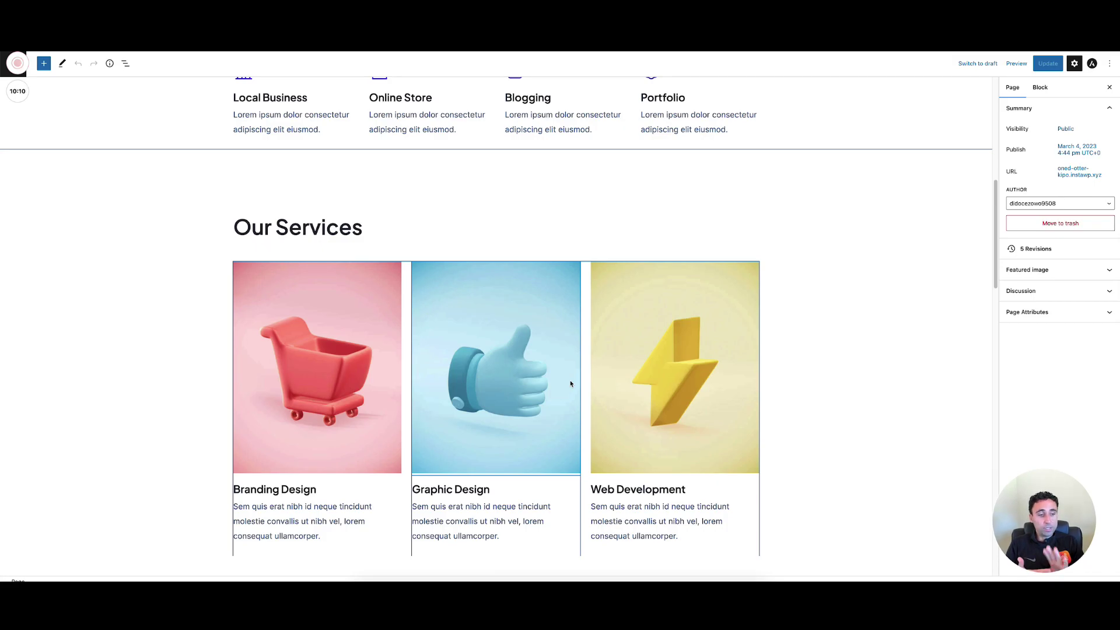
pyautogui.scroll(-4, 825, 518)
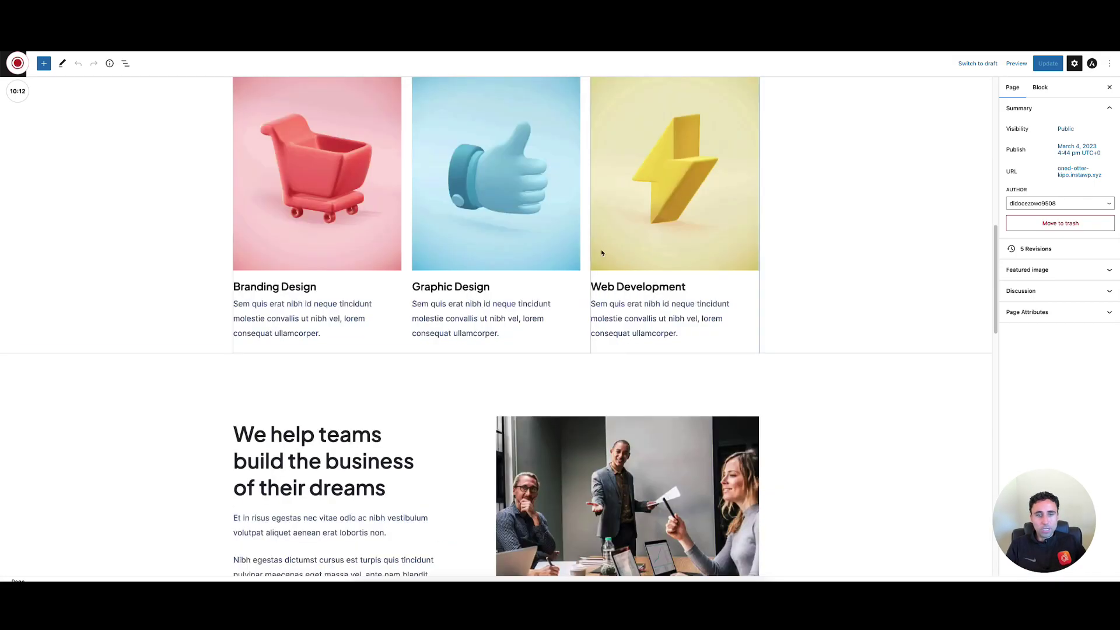
pyautogui.scroll(3, 845, 453)
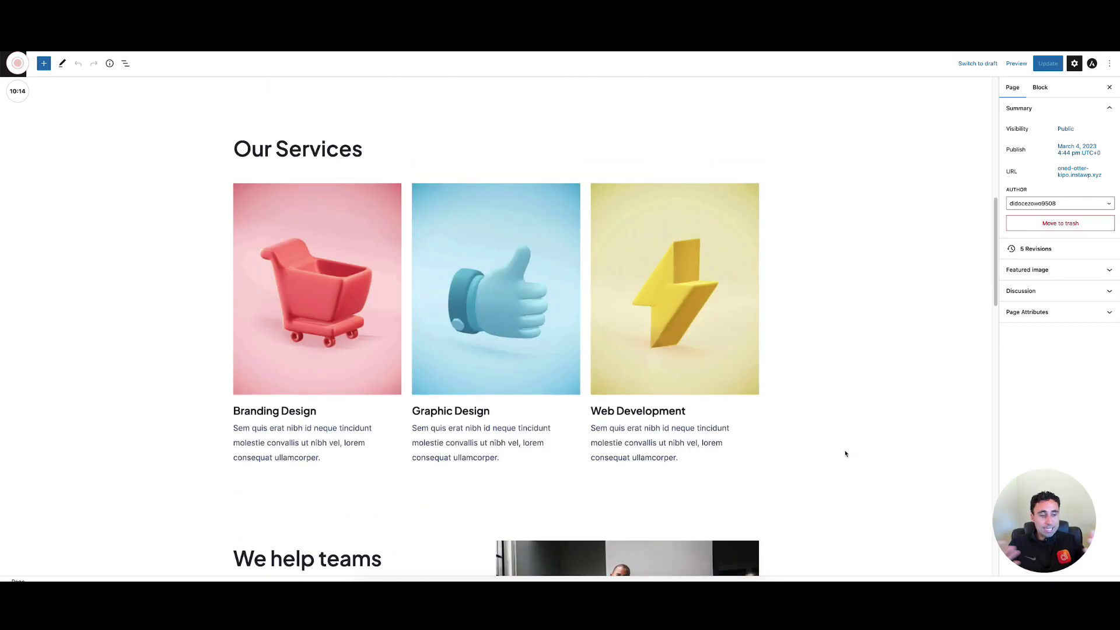
pyautogui.scroll(-13, 835, 502)
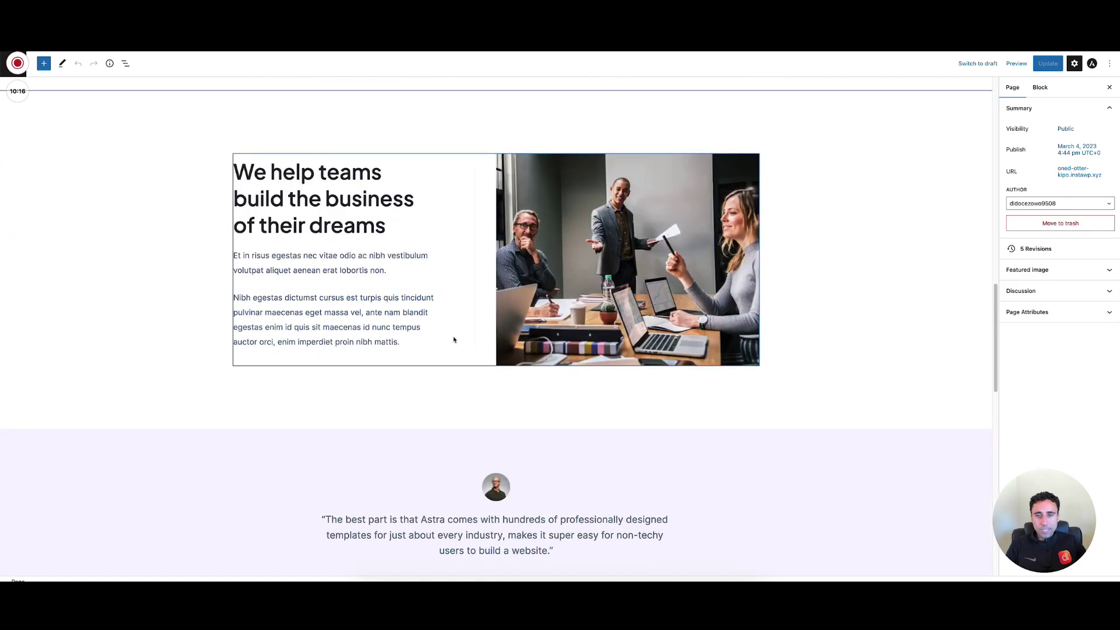
pyautogui.scroll(-6, 501, 352)
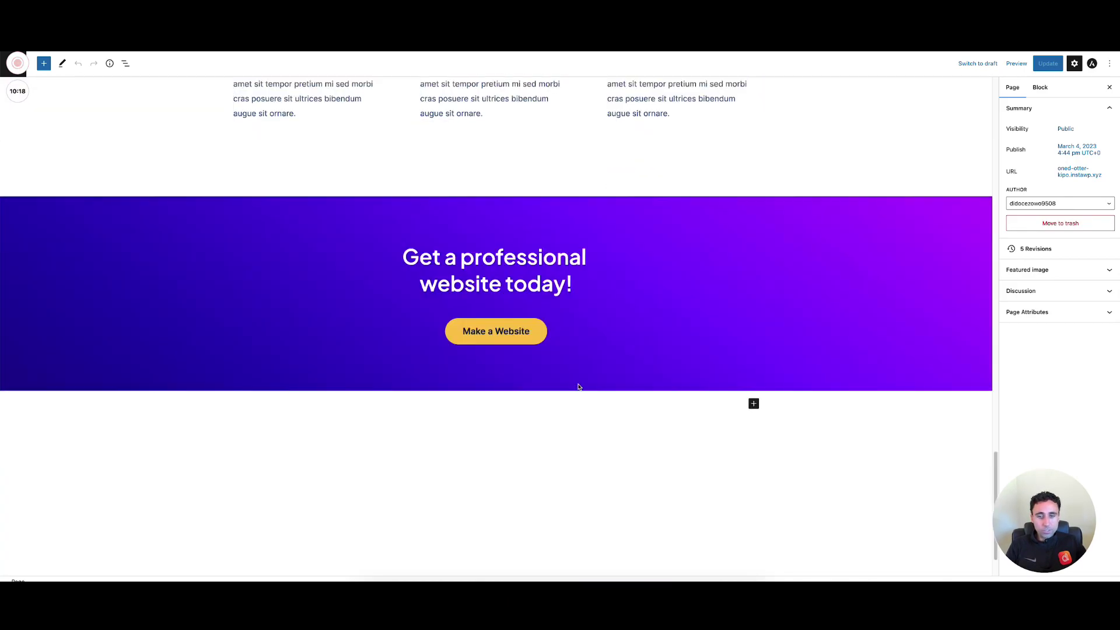
pyautogui.scroll(20, 592, 443)
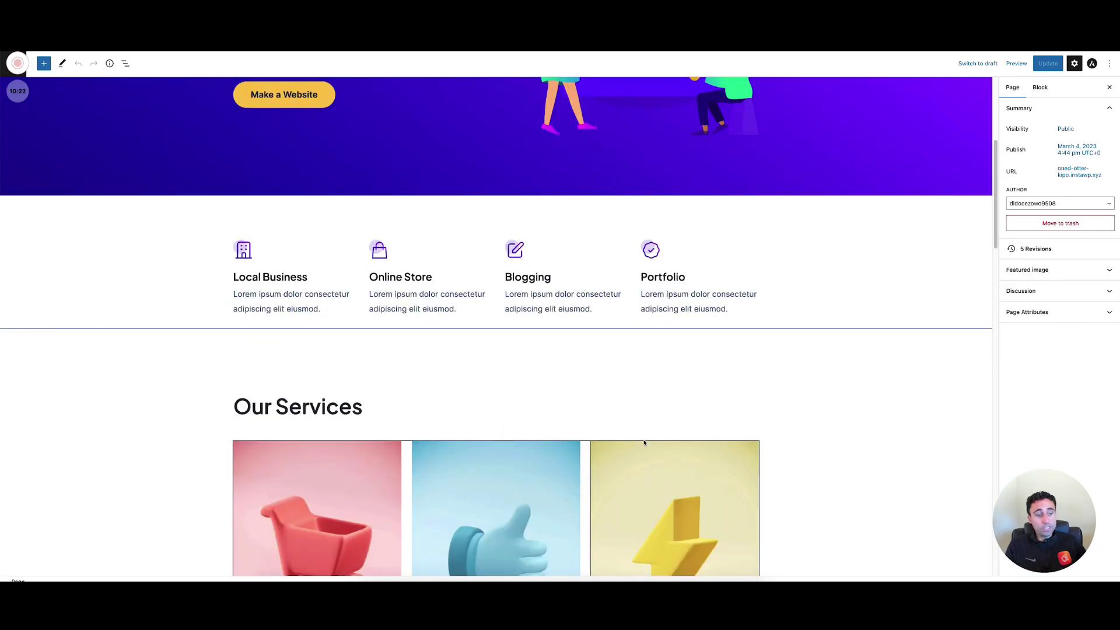
pyautogui.scroll(5, 671, 452)
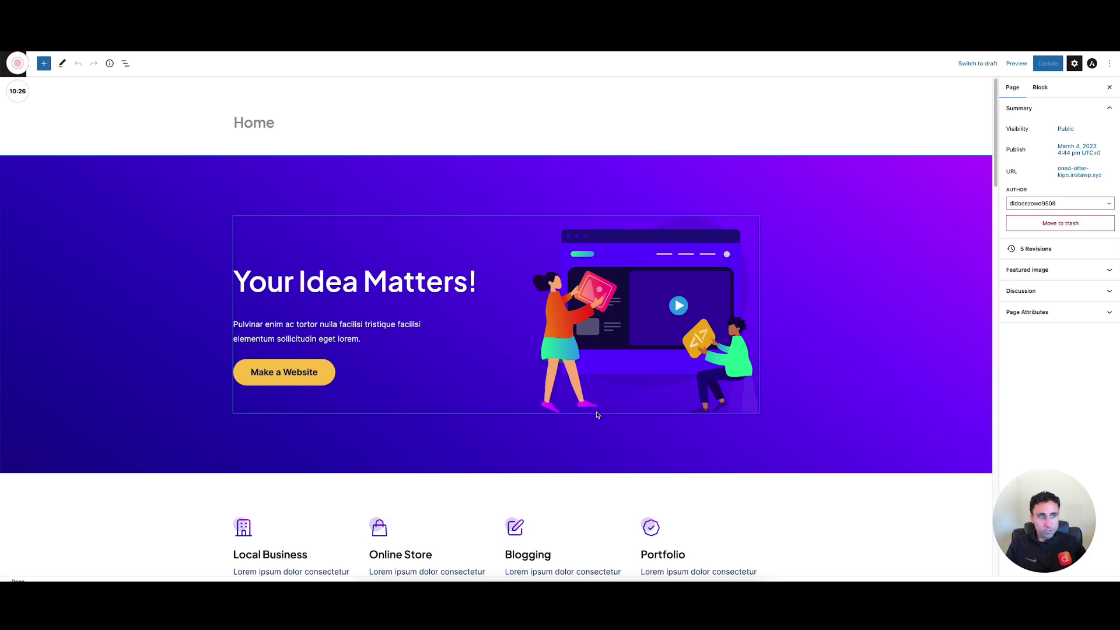
# Search the blocks for "instagram" and insert an Instagram Feed block below the "Get a professional website today!" section
pyautogui.scroll(-20, 597, 414)
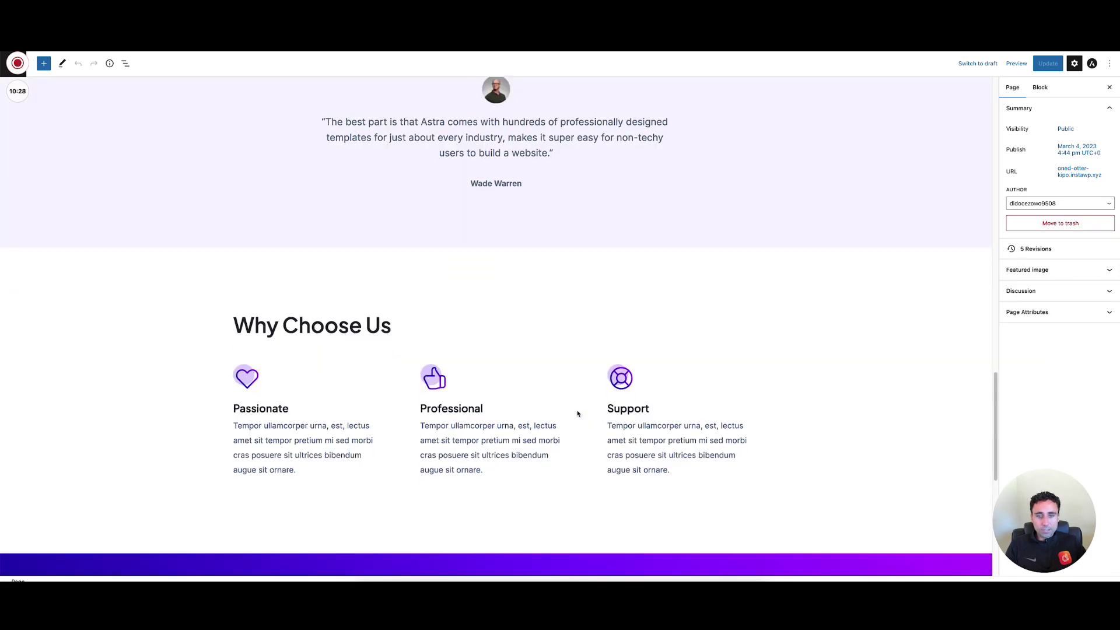
pyautogui.scroll(-2, 529, 431)
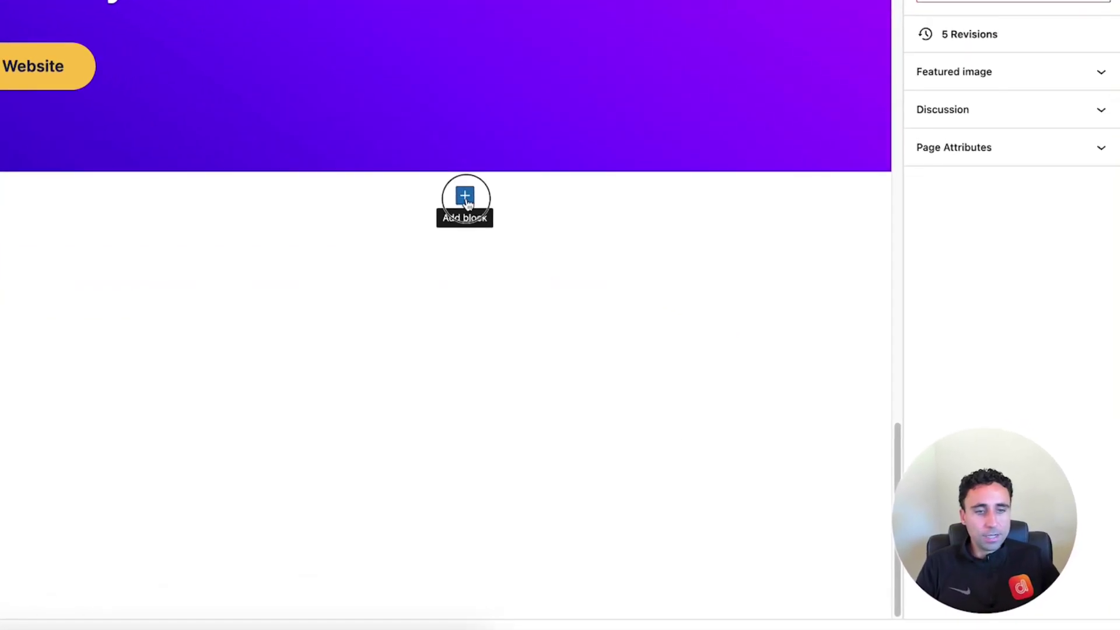
pyautogui.click(754, 339)
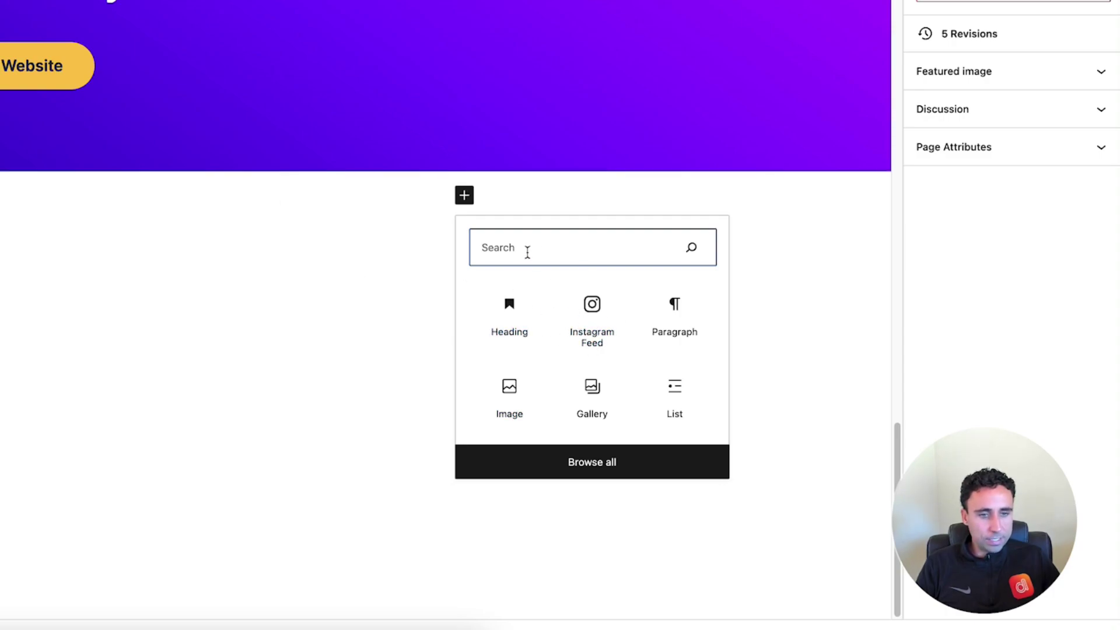
pyautogui.write('in')
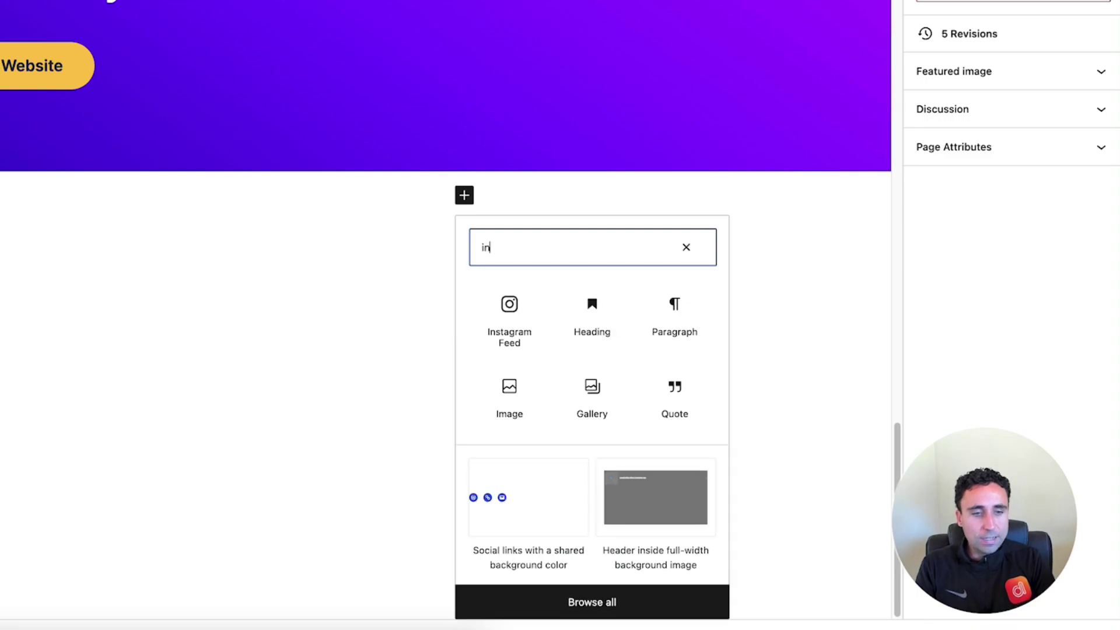
pyautogui.write('stagram')
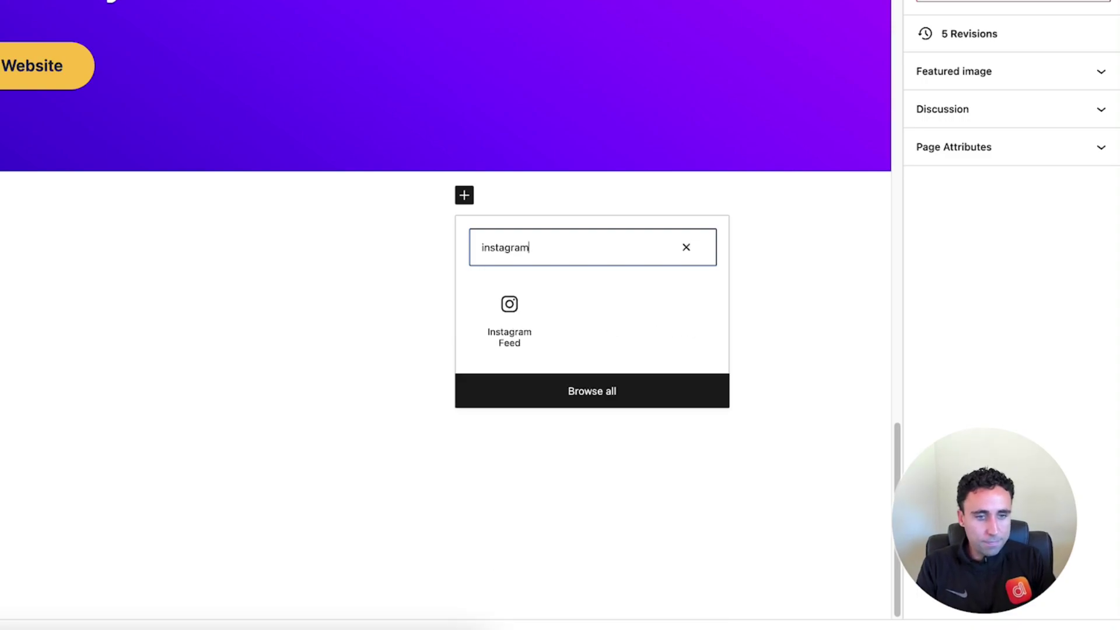
pyautogui.click(511, 329)
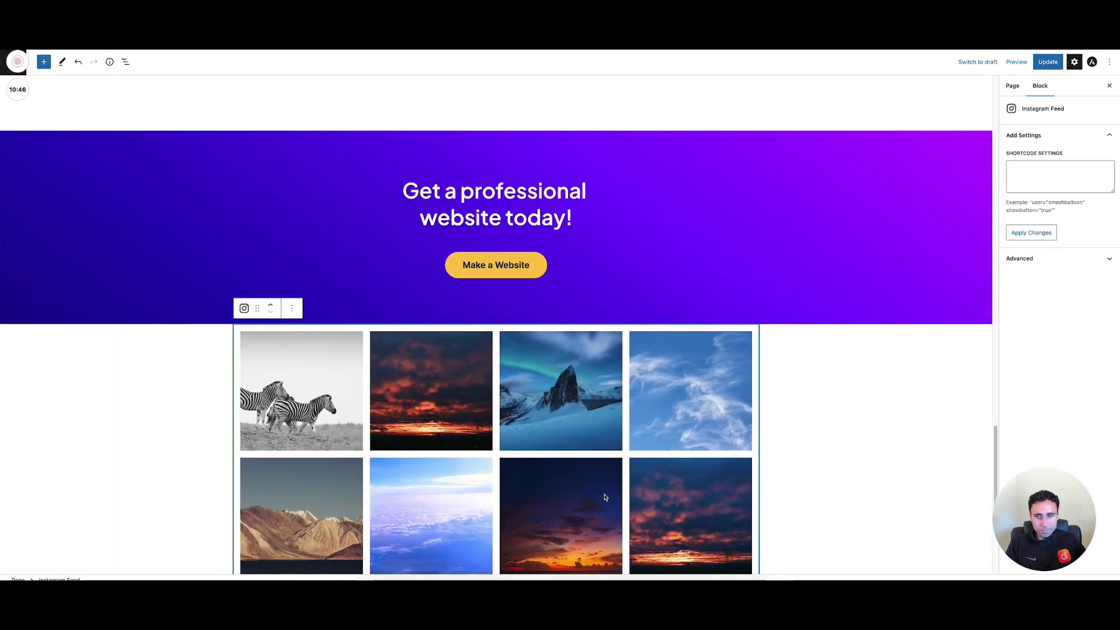
# Check the inserted feed block and update the Home page
pyautogui.scroll(-3, 618, 501)
pyautogui.scroll(2, 583, 494)
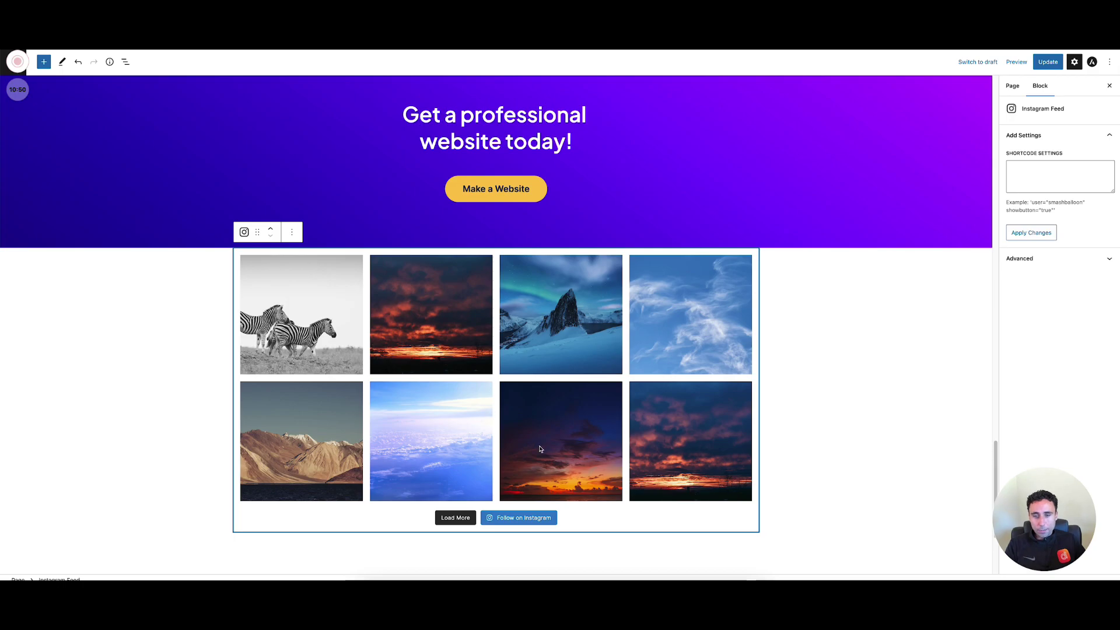
pyautogui.click(1048, 62)
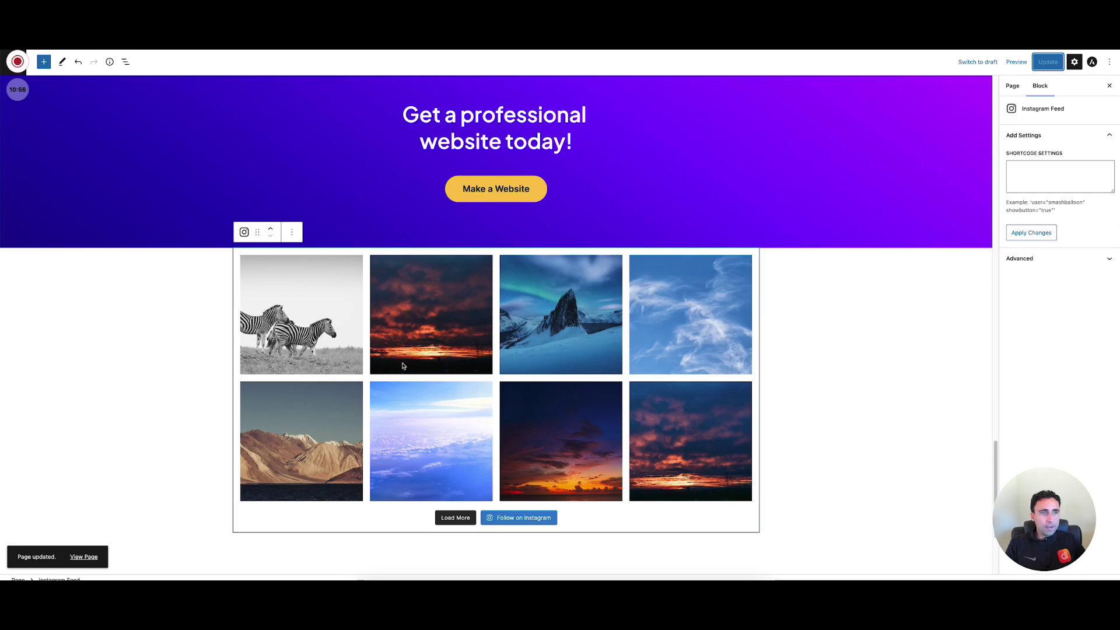
# View the published Home page in a new tab and check the Instagram feed above the footer
pyautogui.scroll(10, 203, 355)
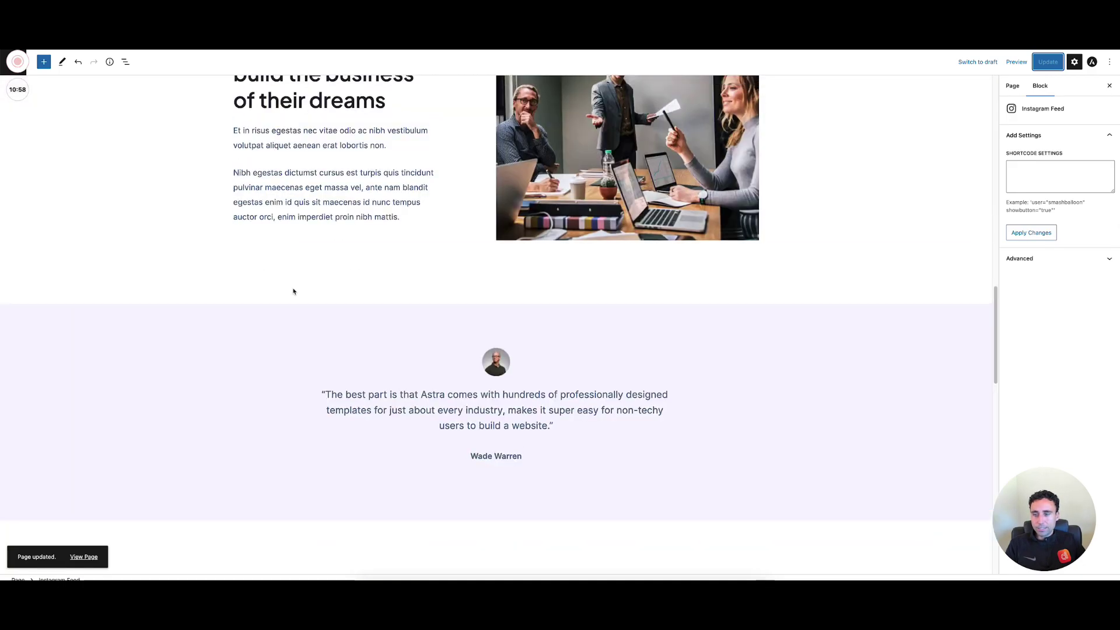
pyautogui.scroll(-5, 293, 291)
pyautogui.rightClick(82, 557)
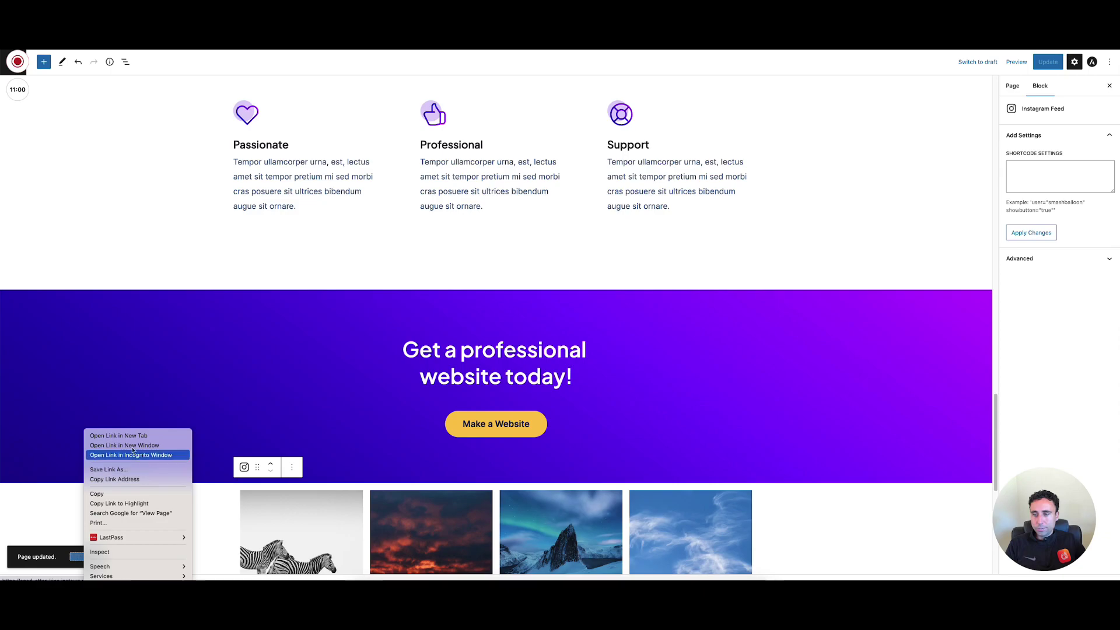
pyautogui.click(140, 437)
pyautogui.hotkey('ctrl', 'Tab')
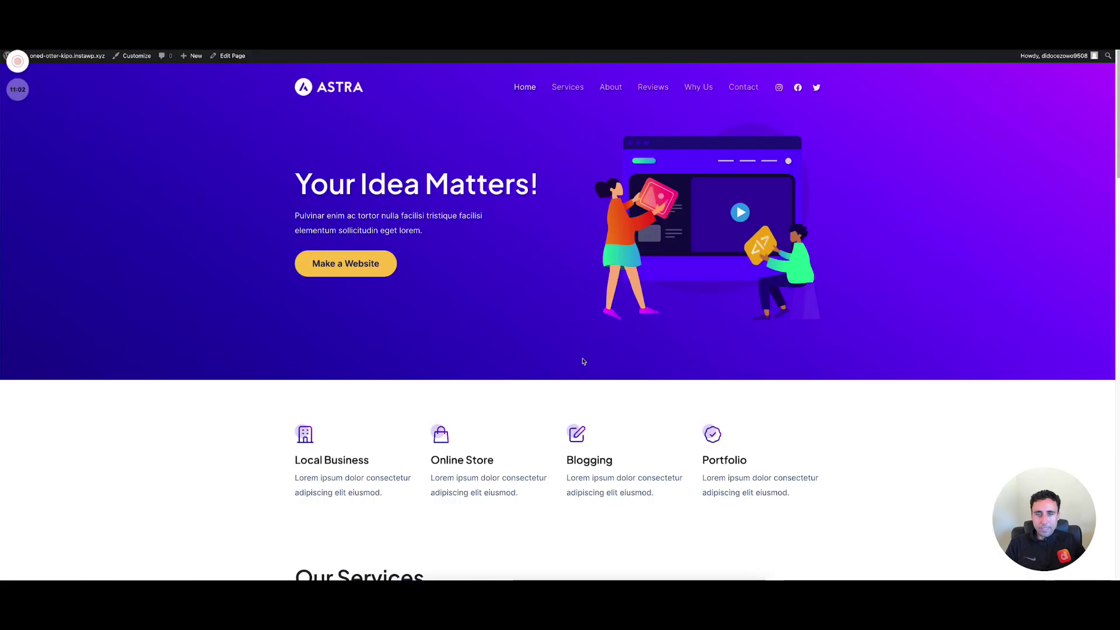
pyautogui.scroll(-10, 582, 364)
pyautogui.scroll(-15, 582, 374)
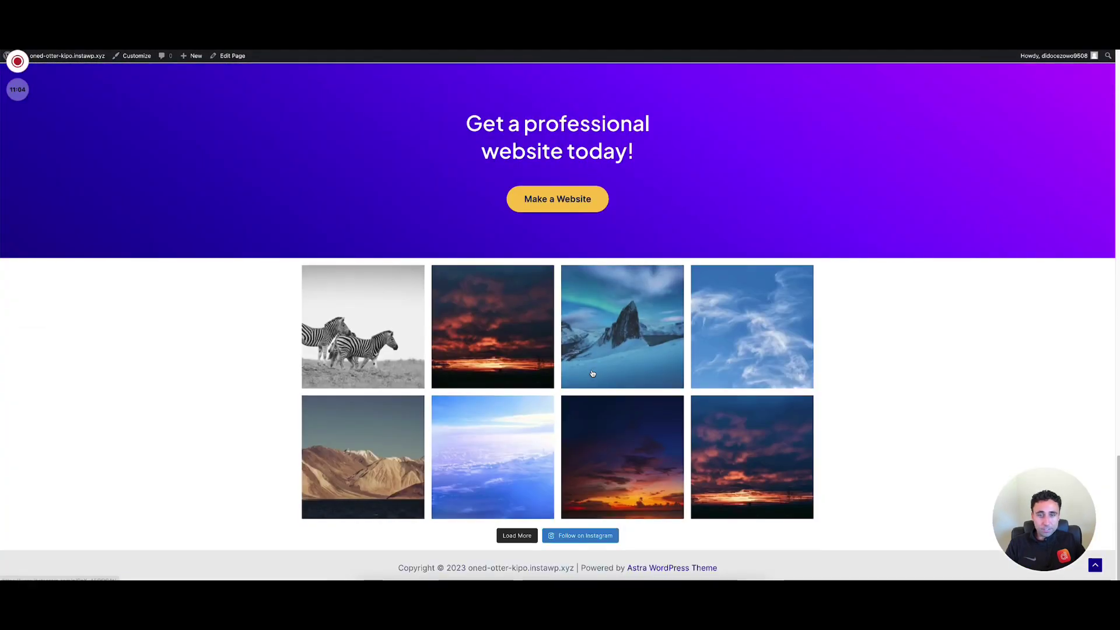
# Check the feed on the published Home page and load more Instagram posts
pyautogui.scroll(2, 600, 425)
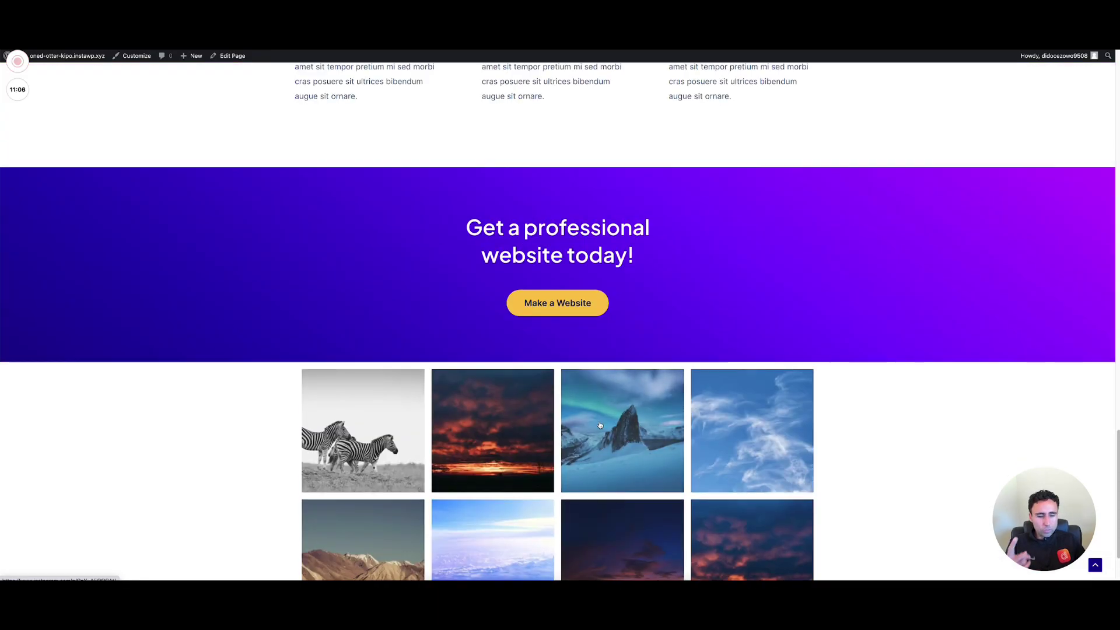
pyautogui.scroll(-2, 601, 419)
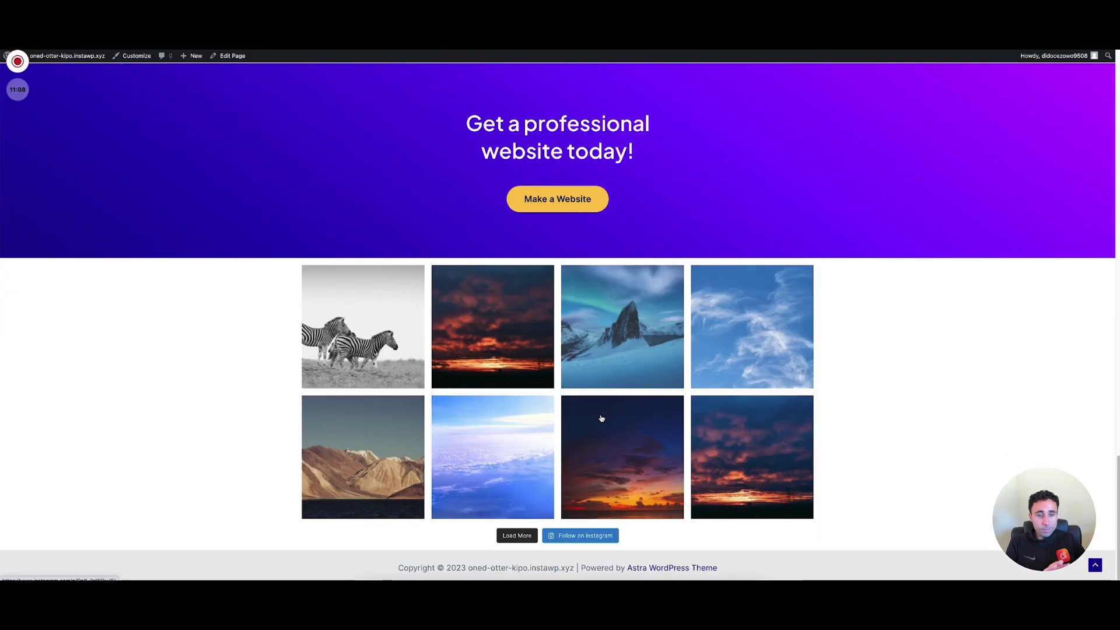
pyautogui.click(525, 536)
pyautogui.scroll(-2, 561, 496)
pyautogui.scroll(-3, 567, 482)
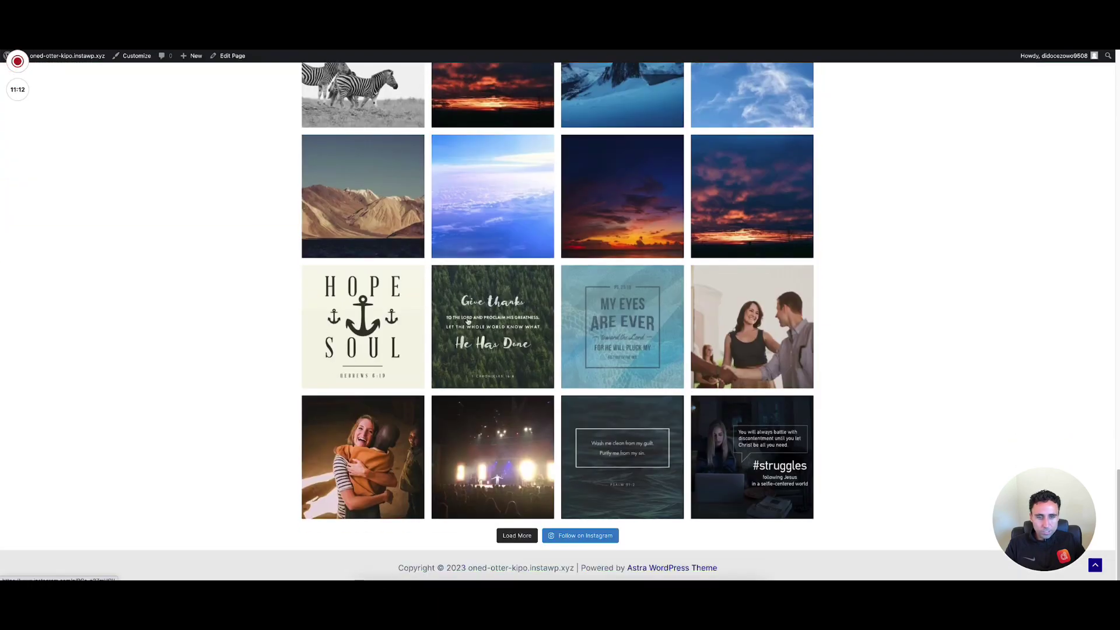
# Compare the feed with the sections above it on the live page, especially the "Why Choose Us" heading
pyautogui.scroll(8, 589, 504)
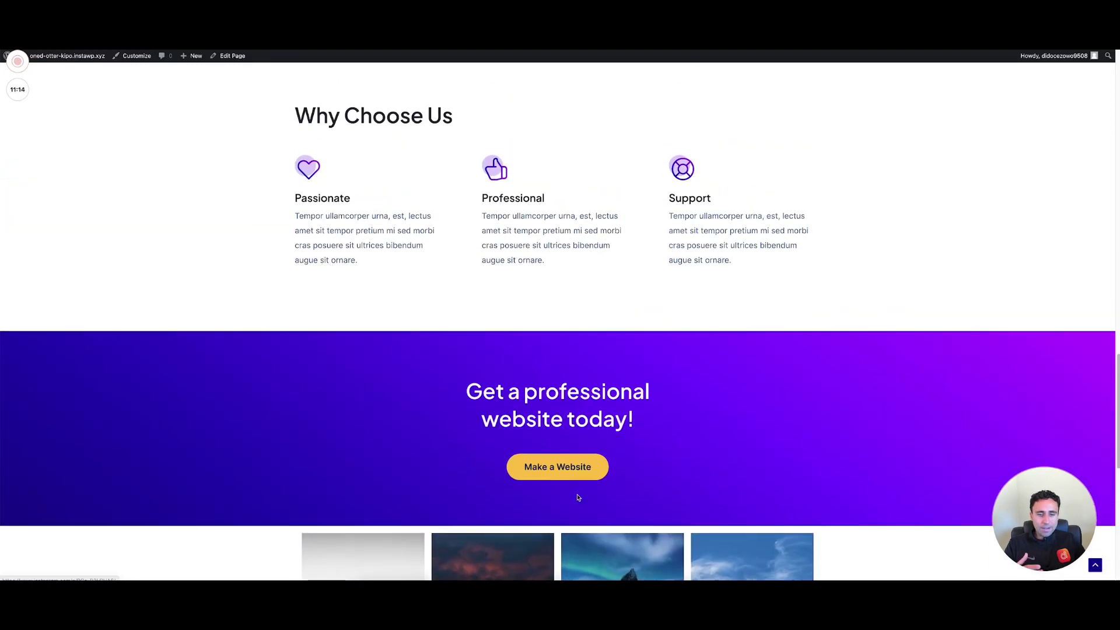
pyautogui.scroll(-4, 578, 496)
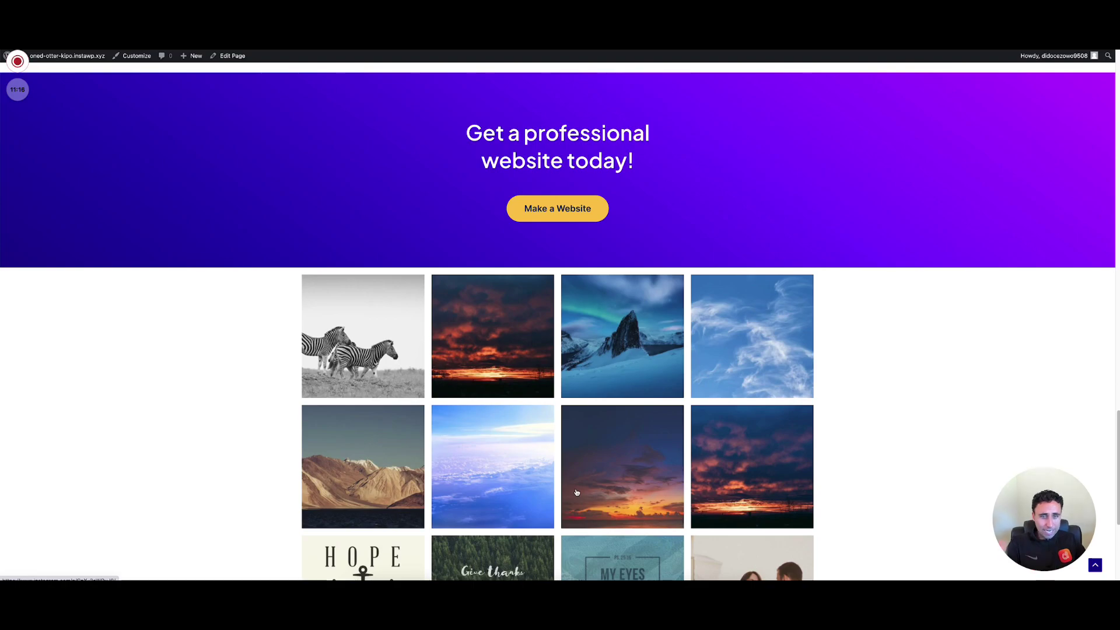
pyautogui.scroll(10, 554, 508)
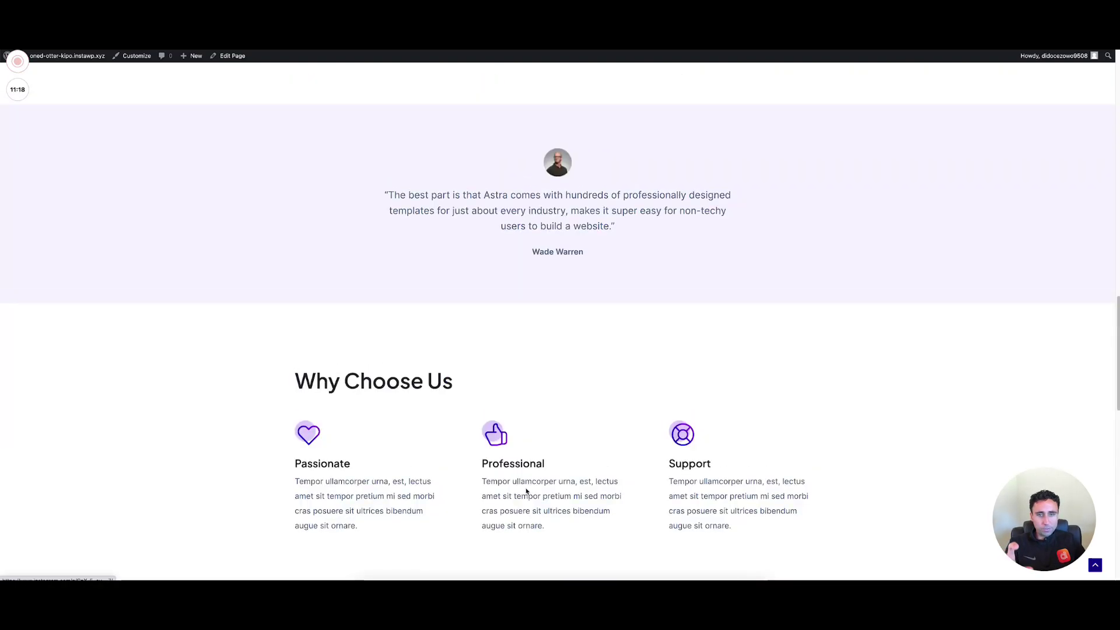
pyautogui.scroll(-6, 557, 512)
pyautogui.scroll(1, 361, 176)
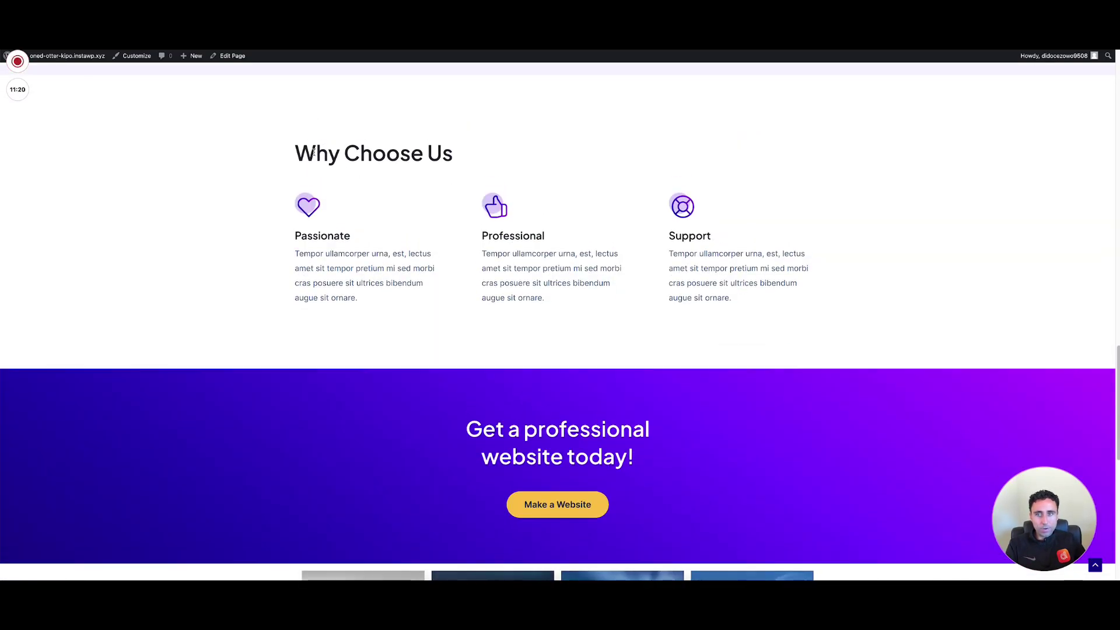
pyautogui.tripleClick(340, 152)
pyautogui.click(430, 205)
pyautogui.scroll(-8, 430, 205)
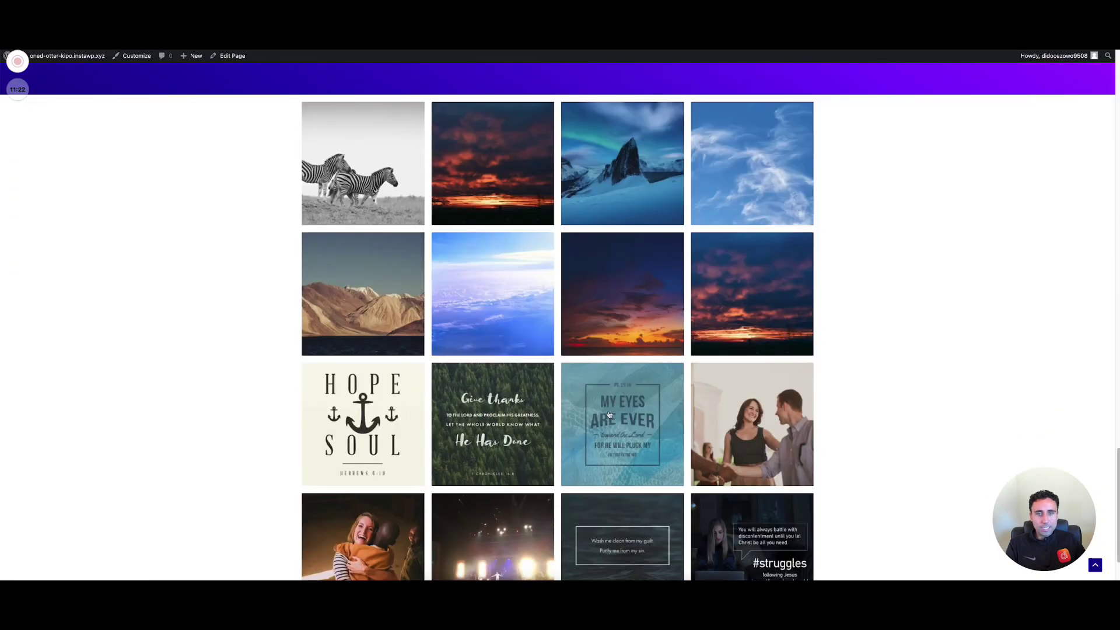
pyautogui.scroll(5, 609, 266)
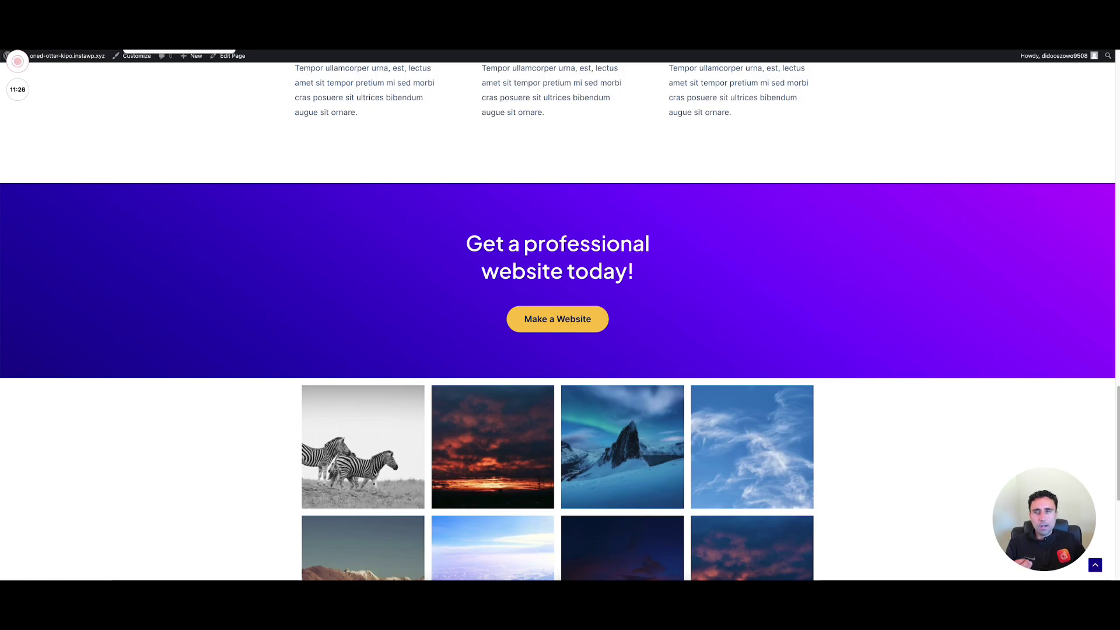
# In the page editor, duplicate the "Why Choose Us" heading and move the copy directly above the Instagram feed
pyautogui.hotkey('ctrl', 'Tab')
pyautogui.scroll(-5, 559, 396)
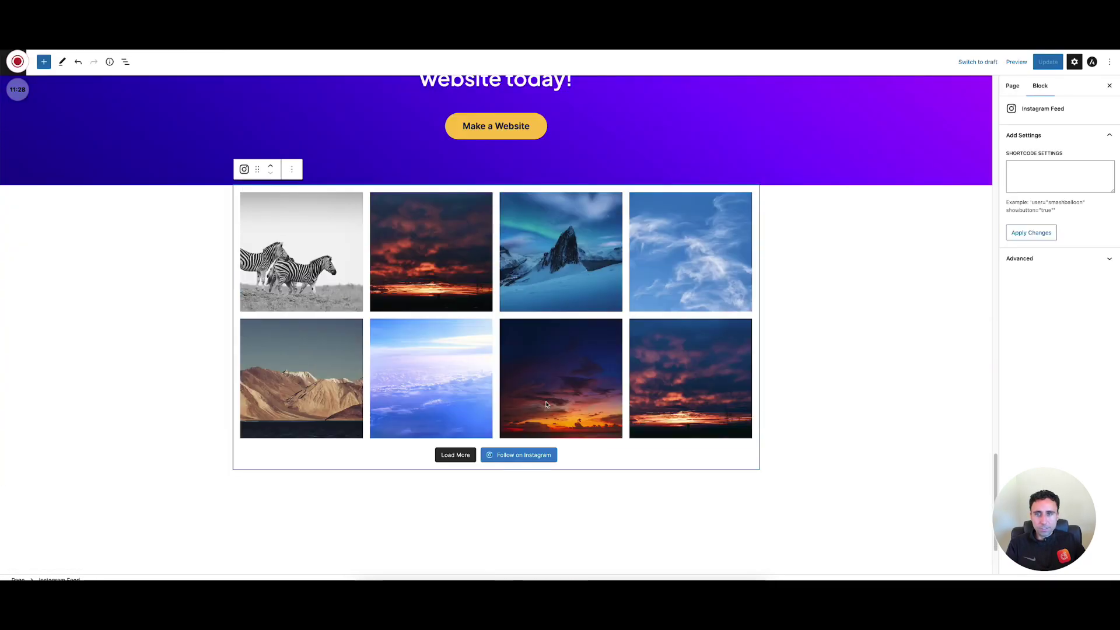
pyautogui.scroll(7, 418, 338)
pyautogui.click(377, 207)
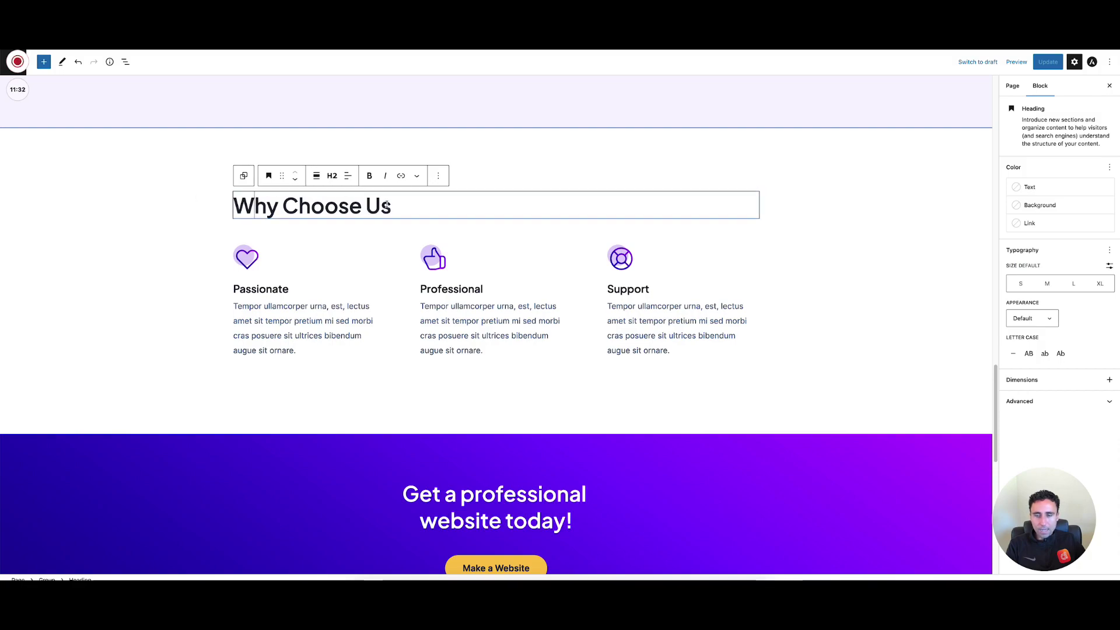
pyautogui.click(439, 176)
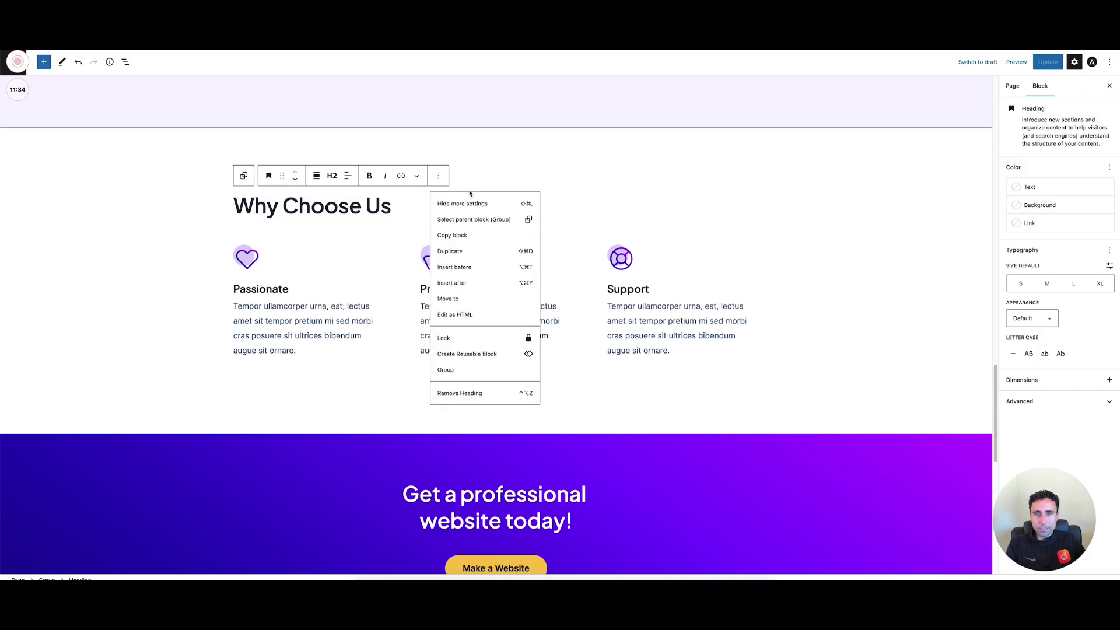
pyautogui.click(451, 253)
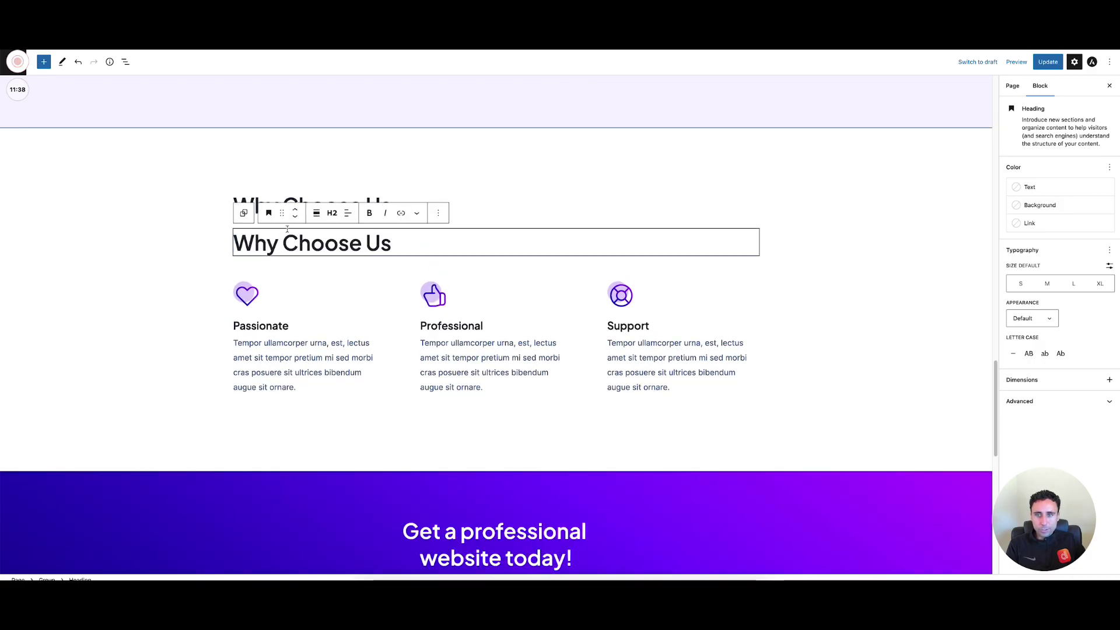
pyautogui.moveTo(283, 216); pyautogui.dragTo(495, 228)
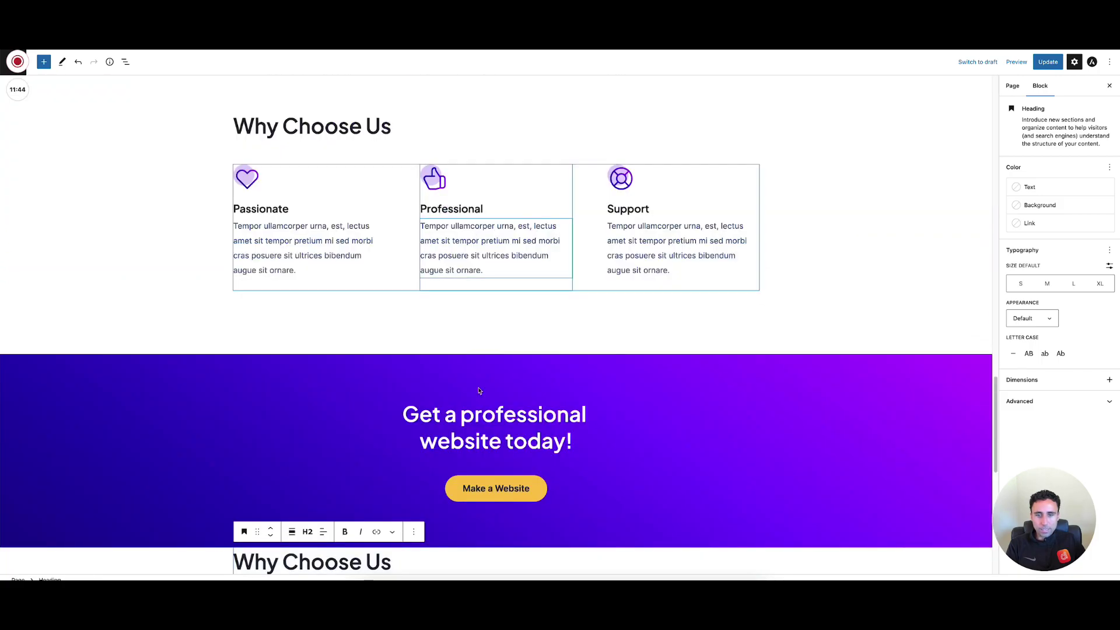
pyautogui.scroll(-5, 543, 448)
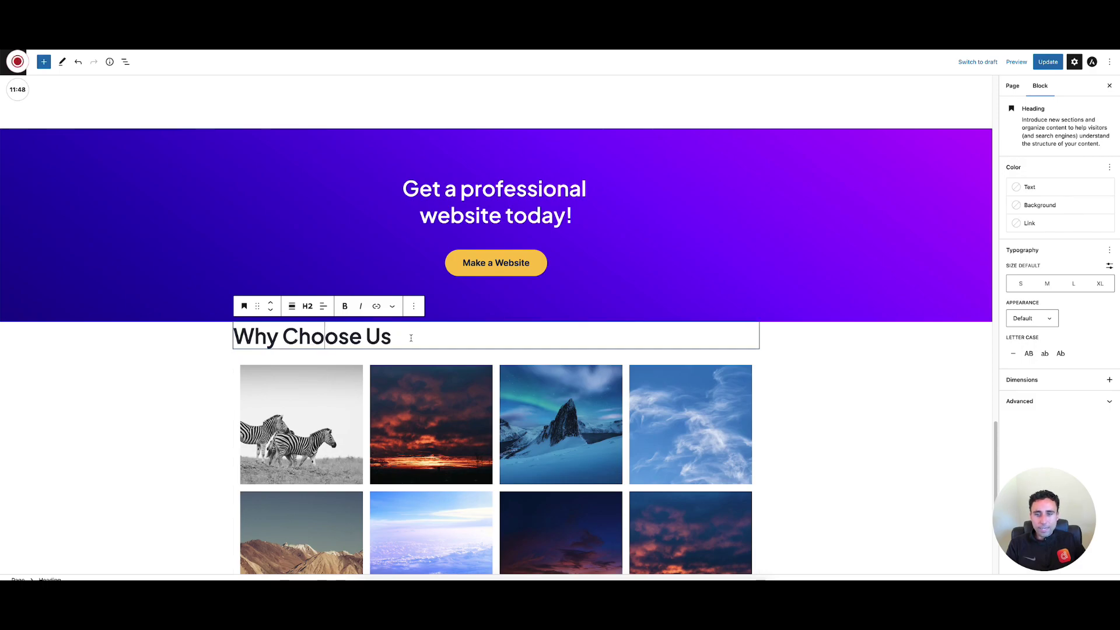
# Center the text of the copied heading above the Instagram feed
pyautogui.moveTo(411, 338); pyautogui.dragTo(223, 333)
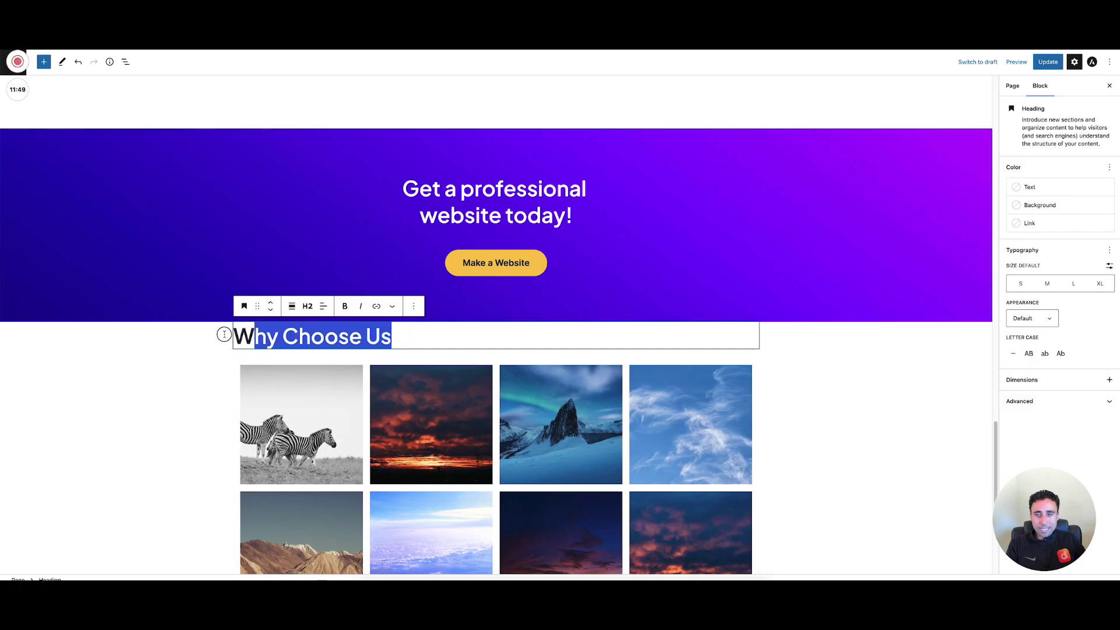
pyautogui.click(328, 310)
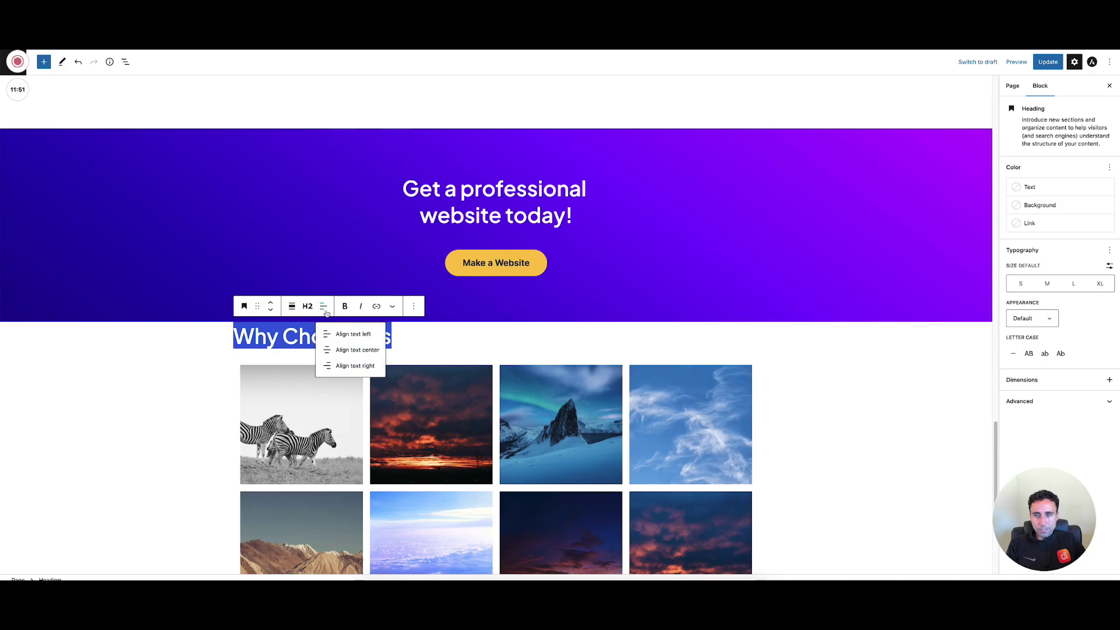
pyautogui.click(353, 351)
pyautogui.click(870, 395)
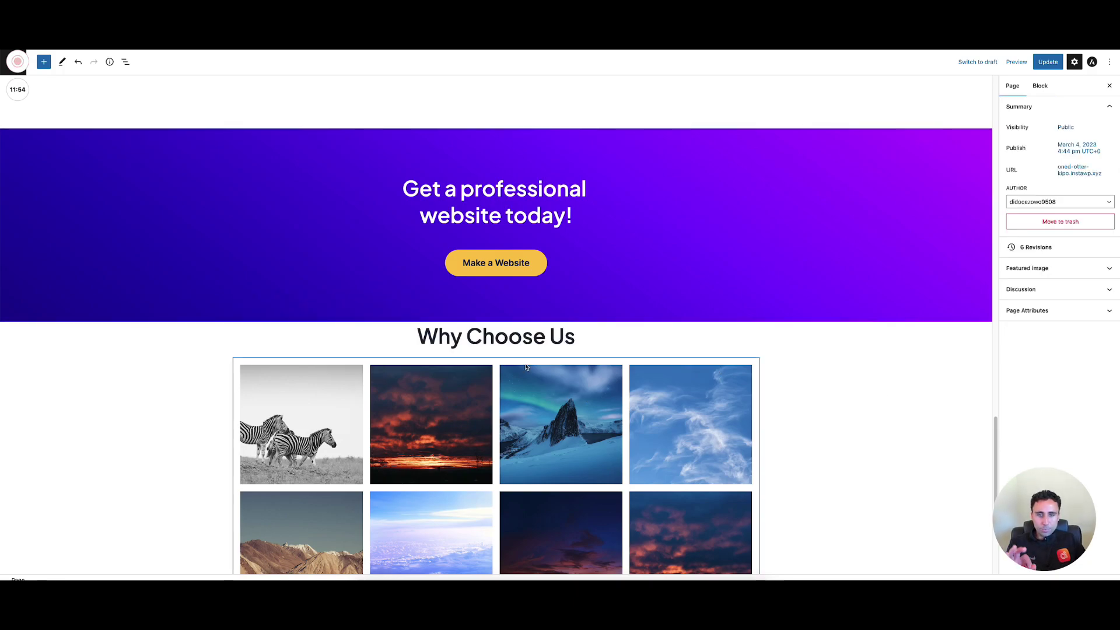
# Replace the text of the heading above the feed with "The Latest From Instagram"
pyautogui.click(502, 337)
pyautogui.moveTo(417, 338); pyautogui.dragTo(572, 341)
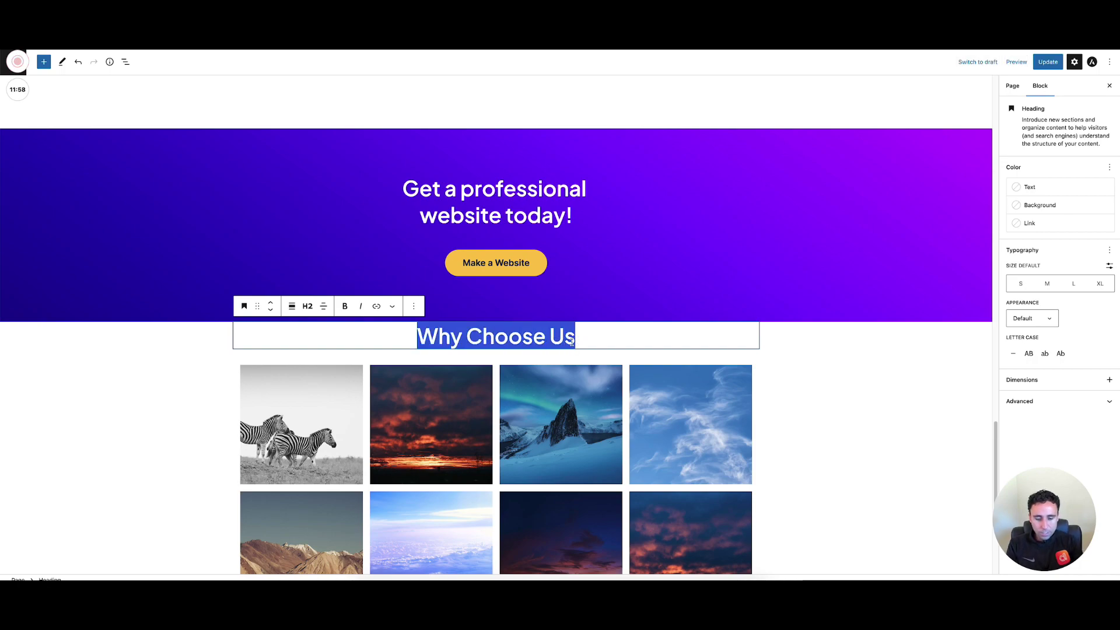
pyautogui.write('The LAte')
pyautogui.press('BackSpace')
pyautogui.press('BackSpace')
pyautogui.press('BackSpace')
pyautogui.write('a')
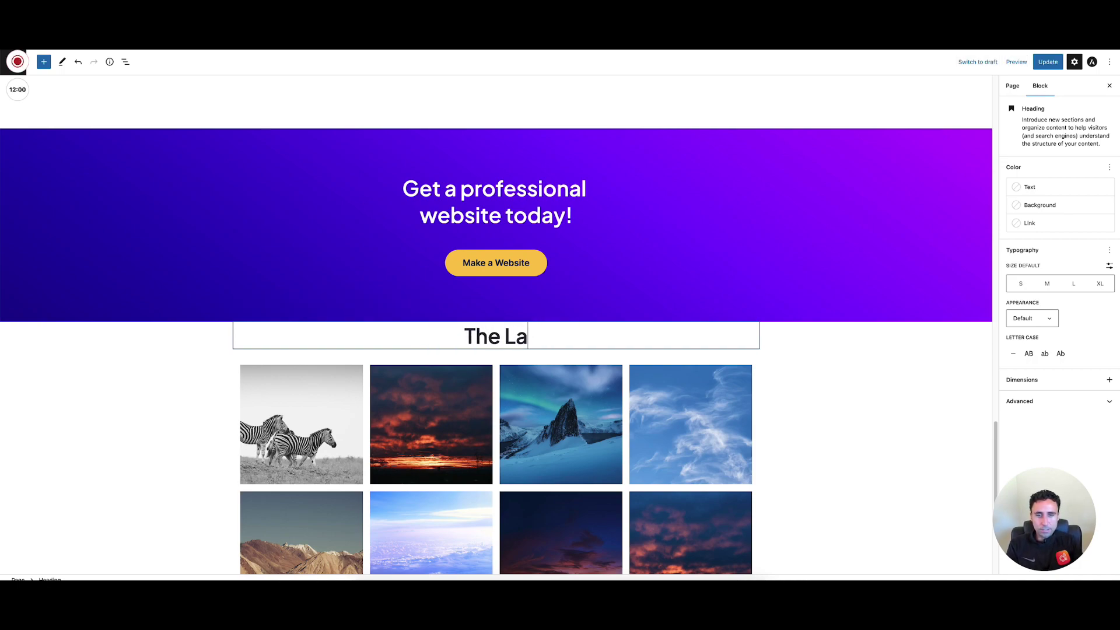
pyautogui.write('test From Ins')
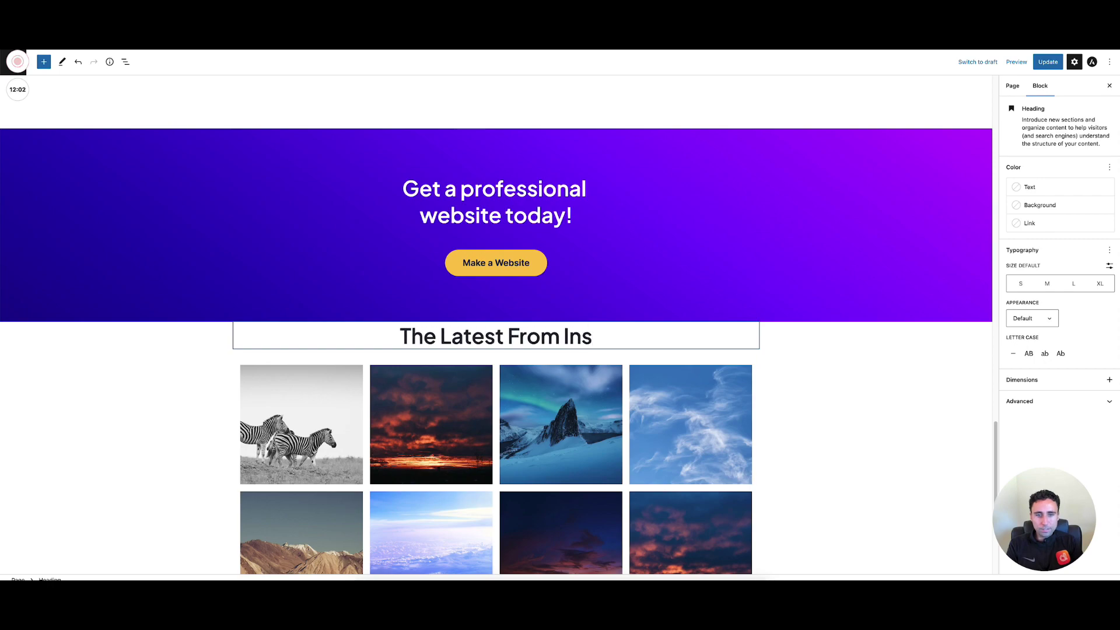
pyautogui.write('tagram')
pyautogui.click(574, 366)
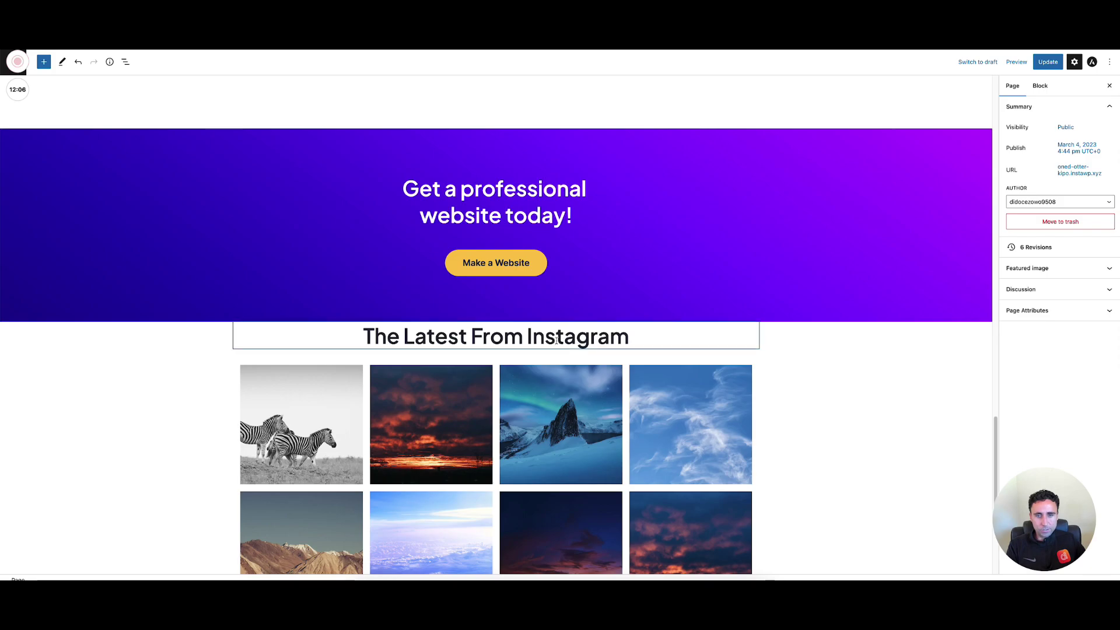
# Add padding of 5 to the "The Latest From Instagram" heading and update the Home page
pyautogui.click(562, 339)
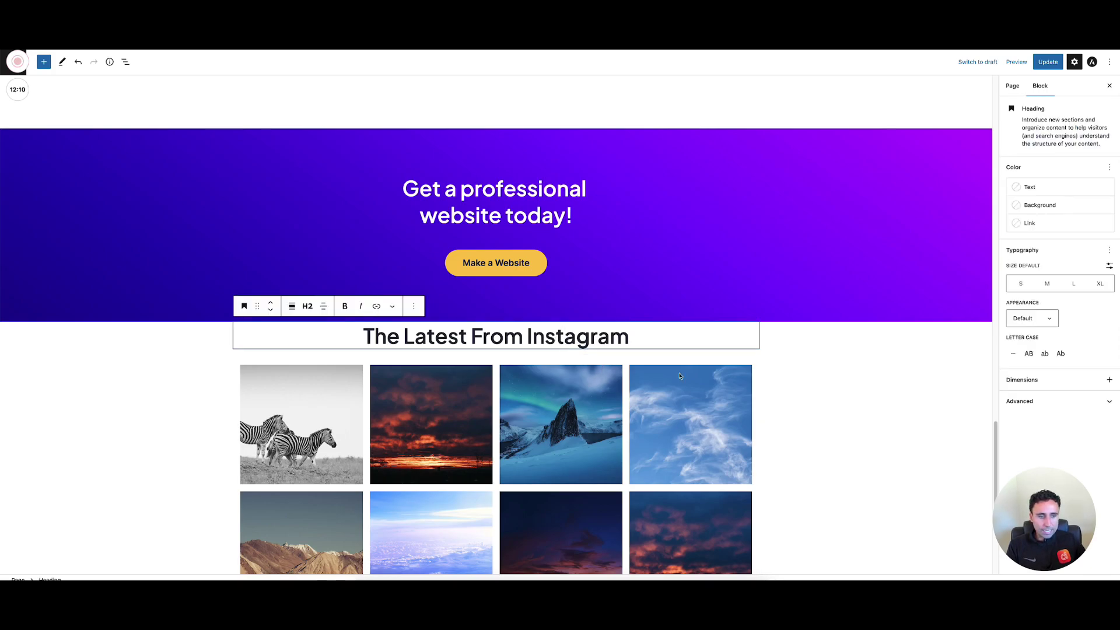
pyautogui.click(1015, 87)
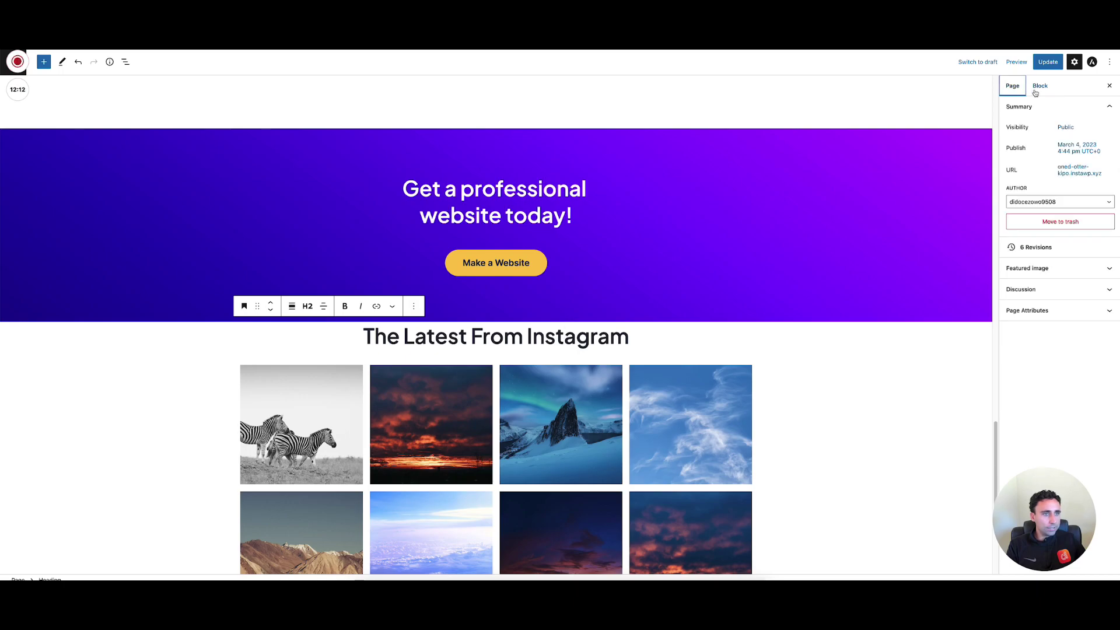
pyautogui.click(1038, 91)
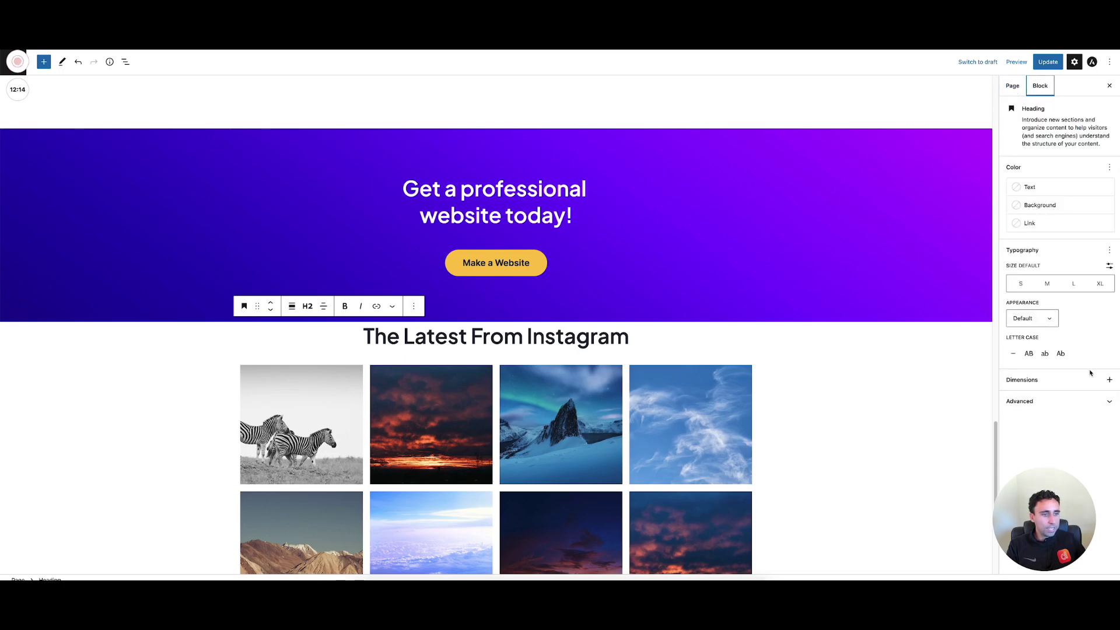
pyautogui.click(1110, 380)
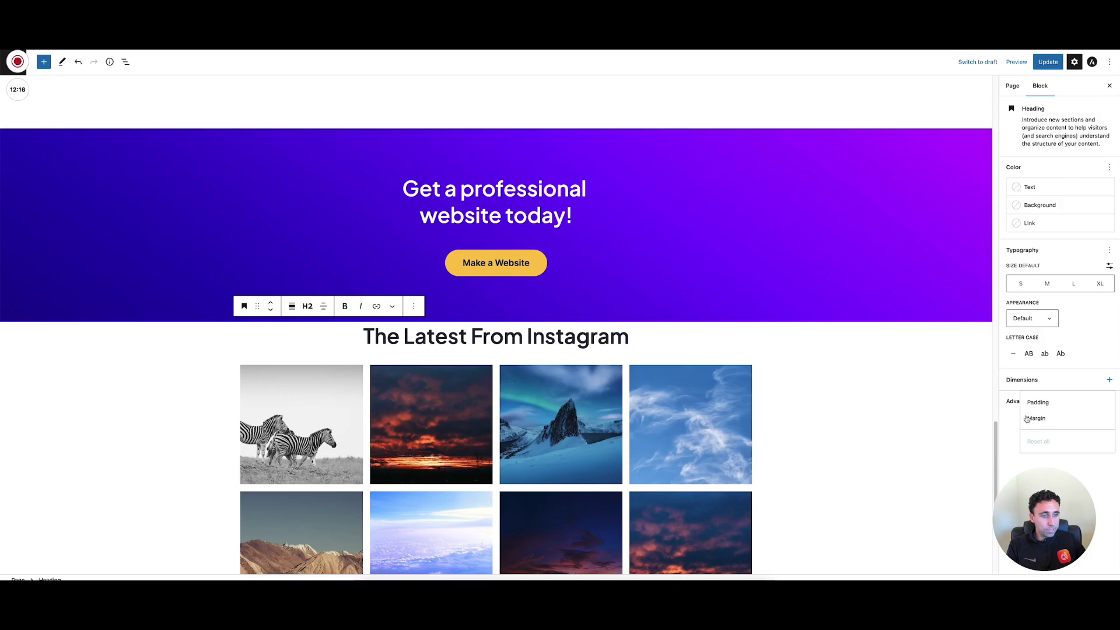
pyautogui.click(1041, 403)
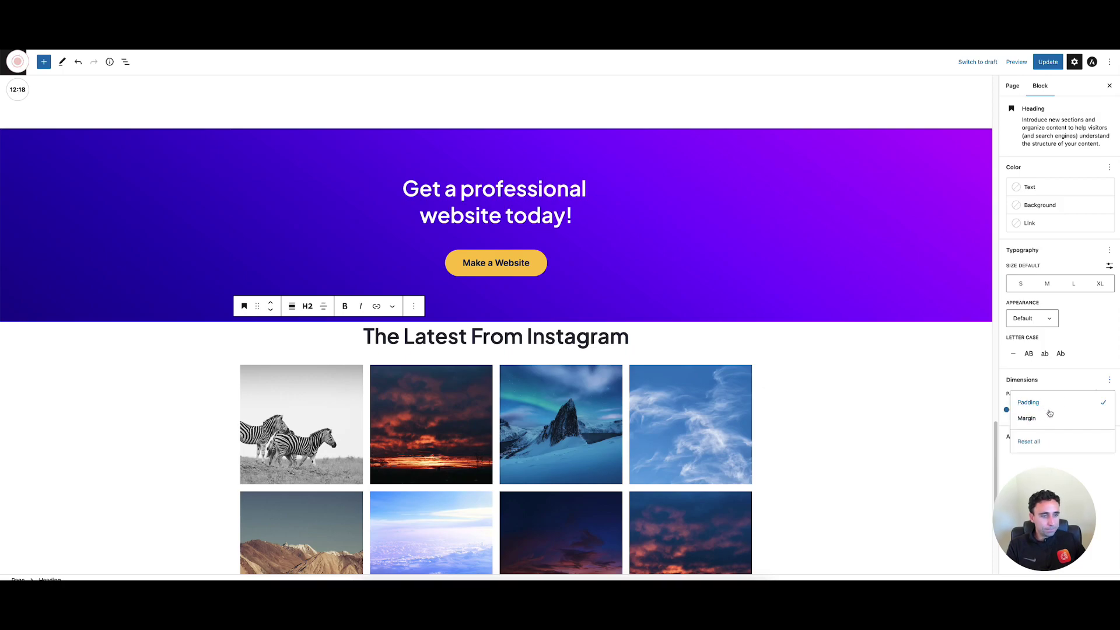
pyautogui.click(1075, 350)
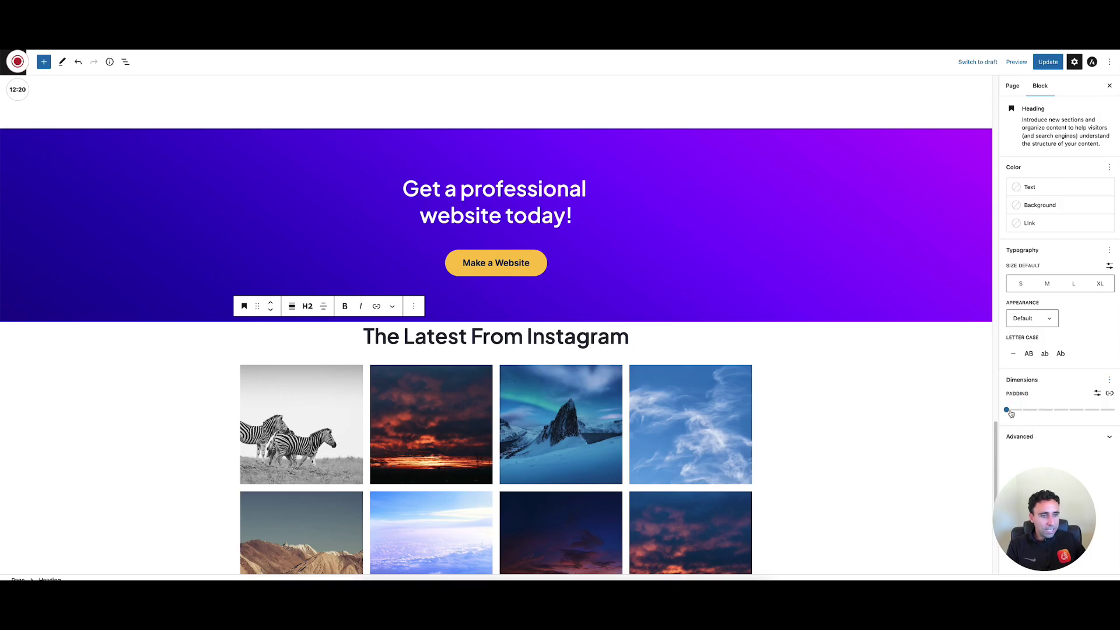
pyautogui.moveTo(1008, 411); pyautogui.dragTo(1084, 412)
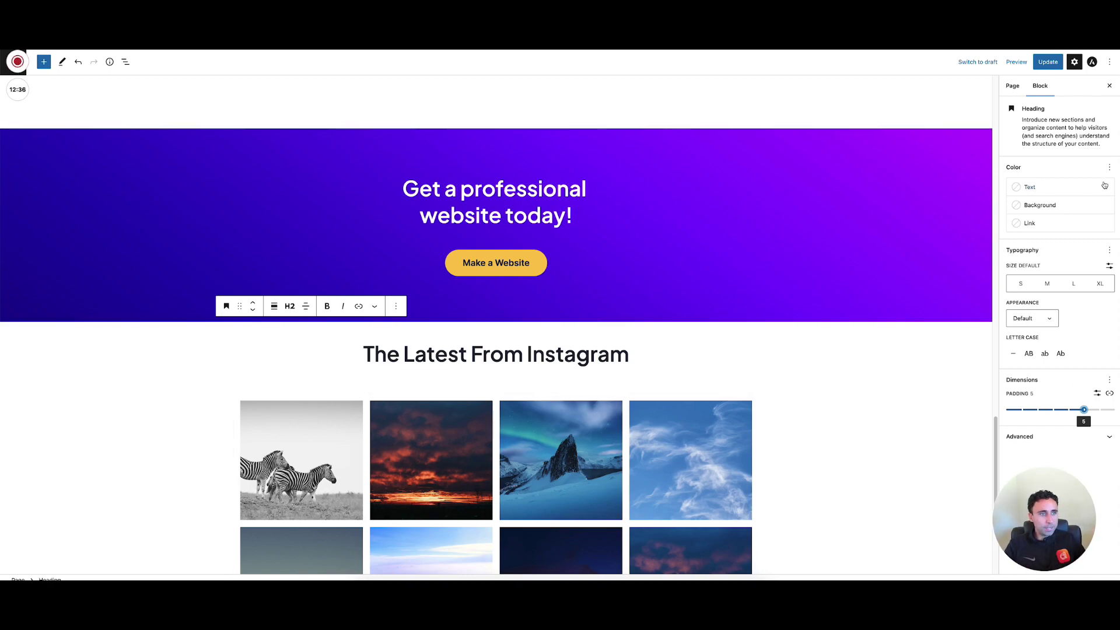
pyautogui.click(1048, 62)
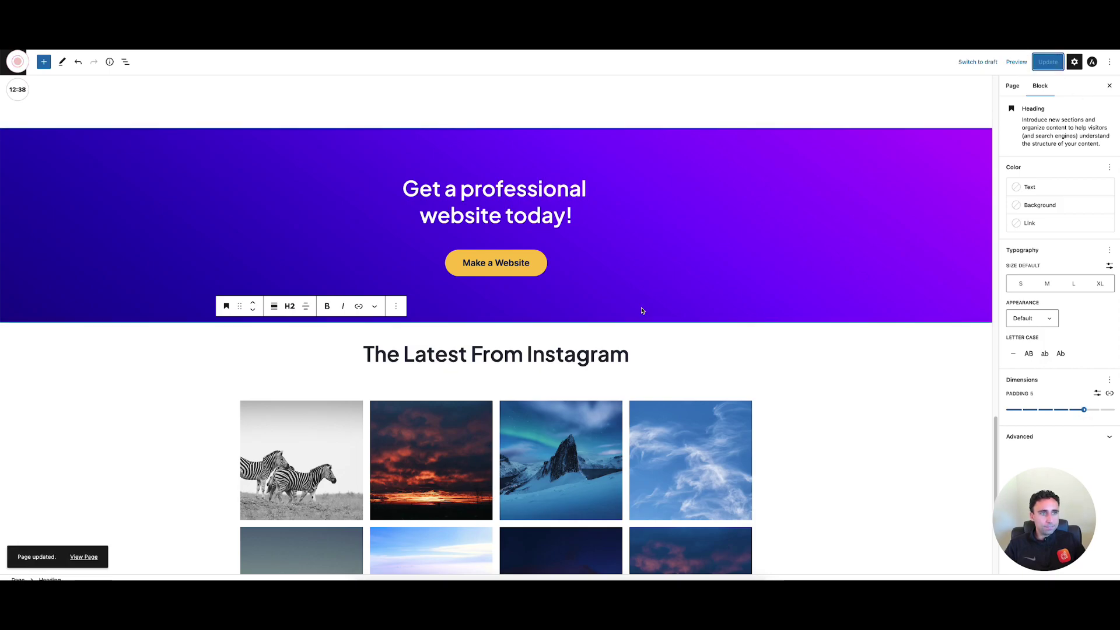
# Reload the published Home page and check the new heading, the Instagram feed and the rest of the page
pyautogui.hotkey('ctrl', 'Tab')
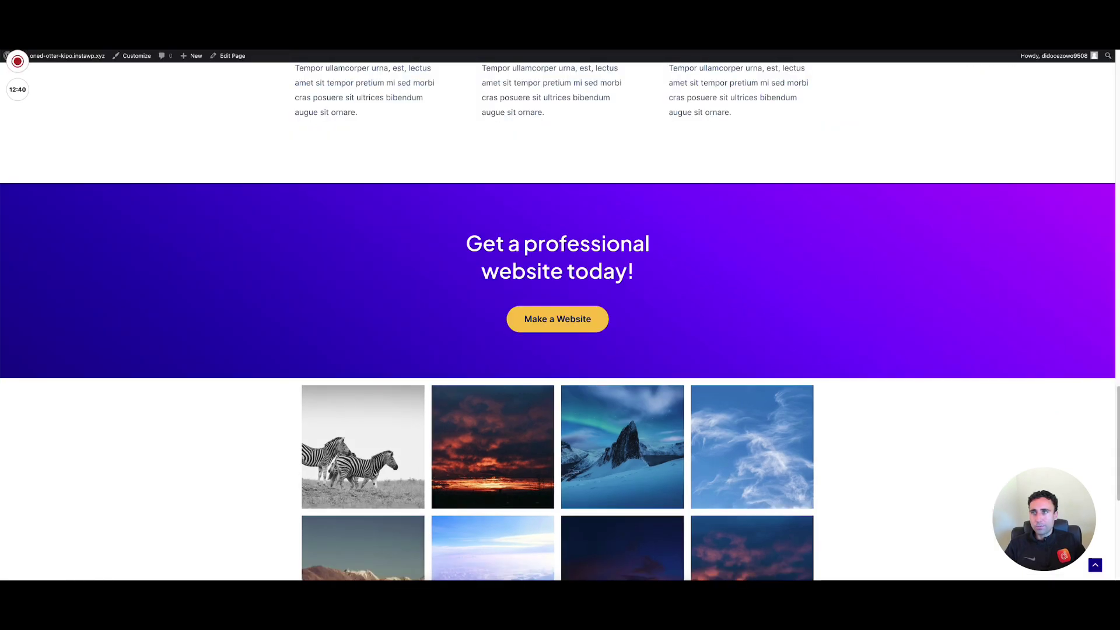
pyautogui.hotkey('ctrl', 'r')
pyautogui.scroll(-2, 762, 500)
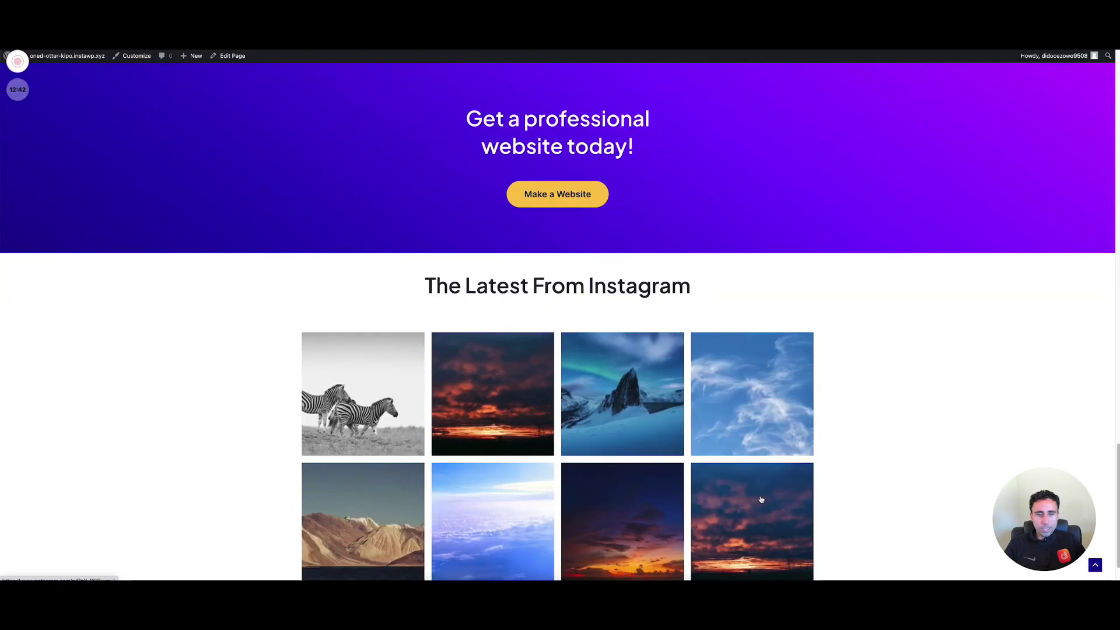
pyautogui.scroll(-1, 762, 500)
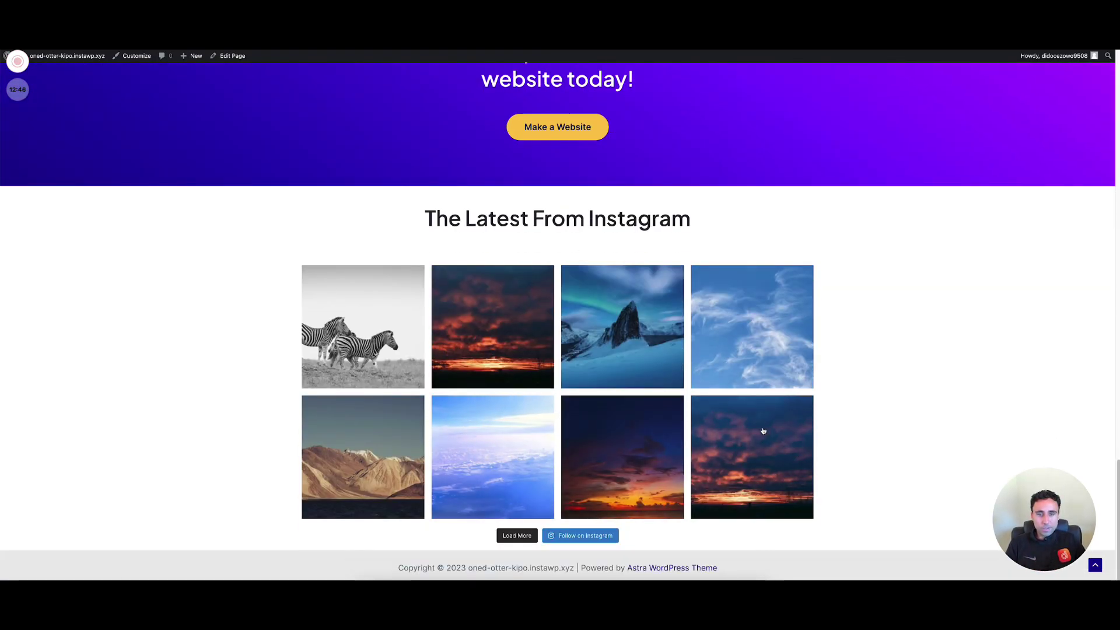
pyautogui.scroll(20, 765, 428)
pyautogui.scroll(-20, 607, 439)
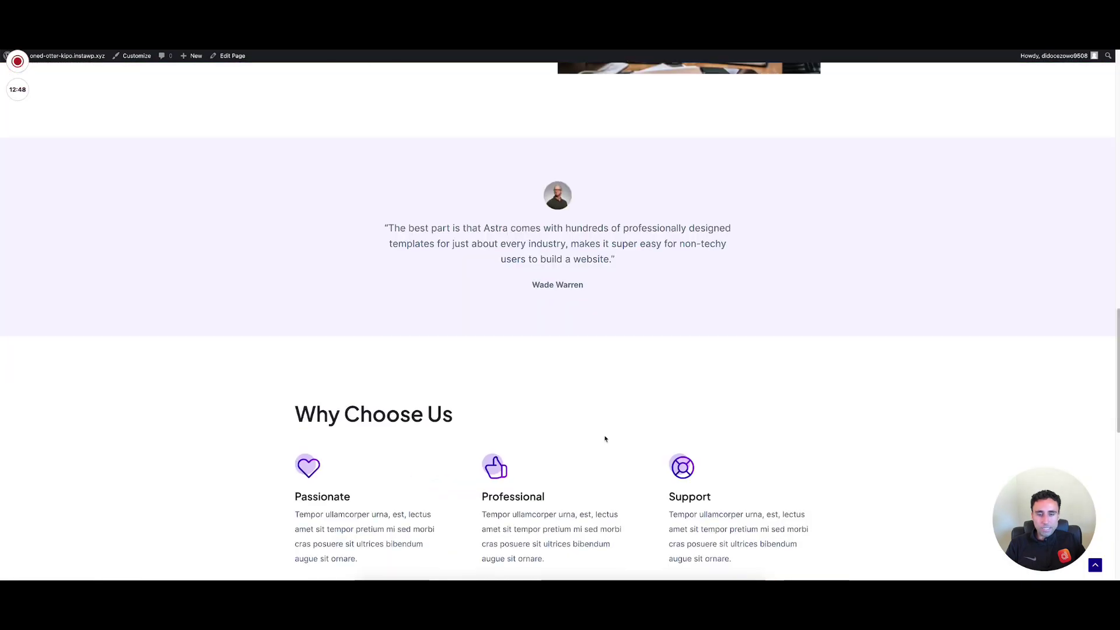